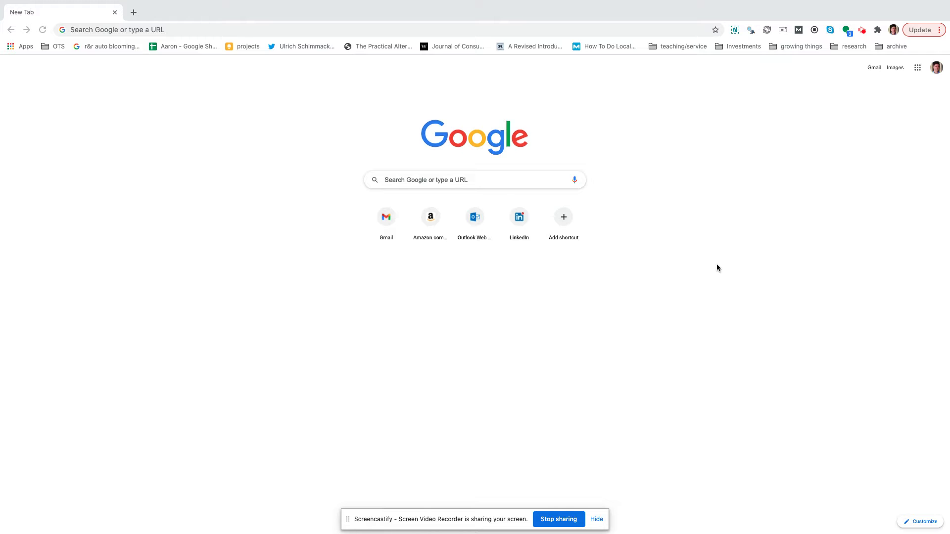
# Search Google for 'ilstu qualtrics'.
pyautogui.click(600, 30)
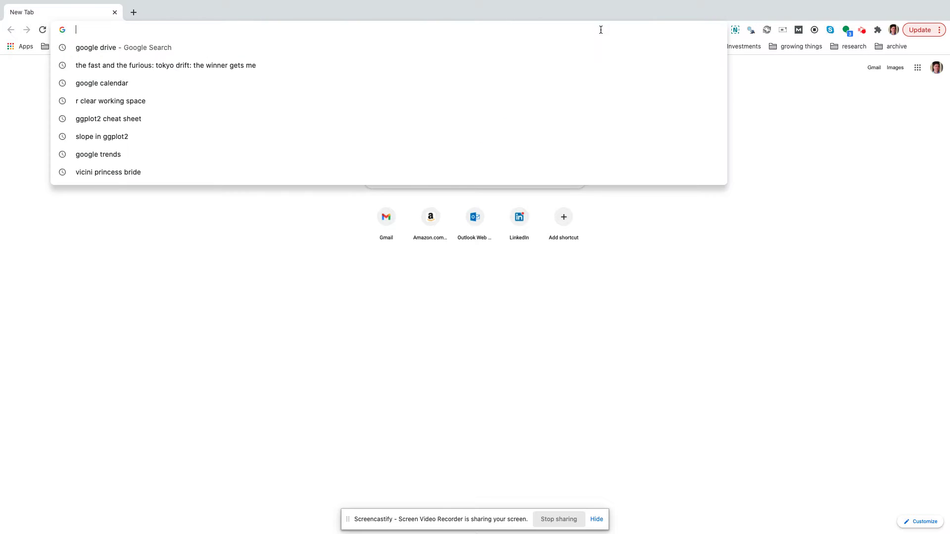
pyautogui.write('ilstu')
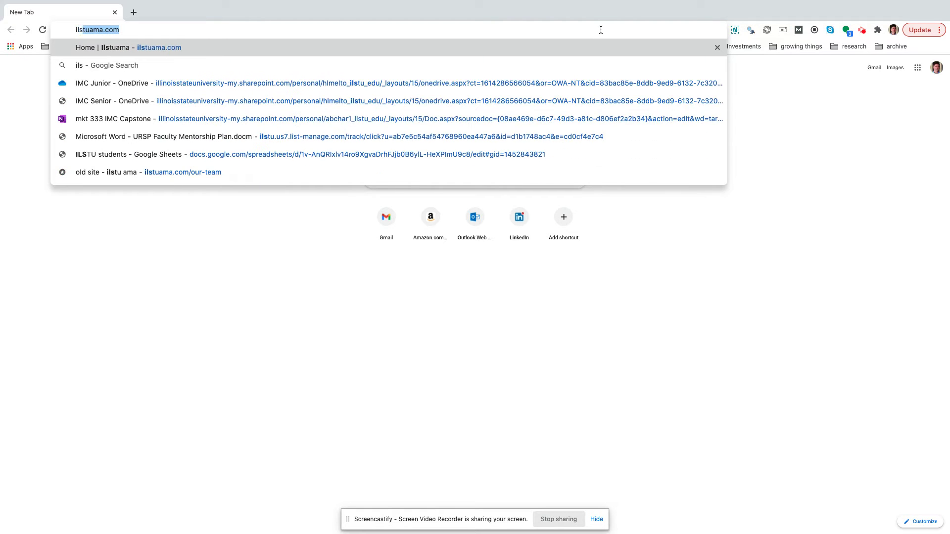
pyautogui.press('BackSpace')
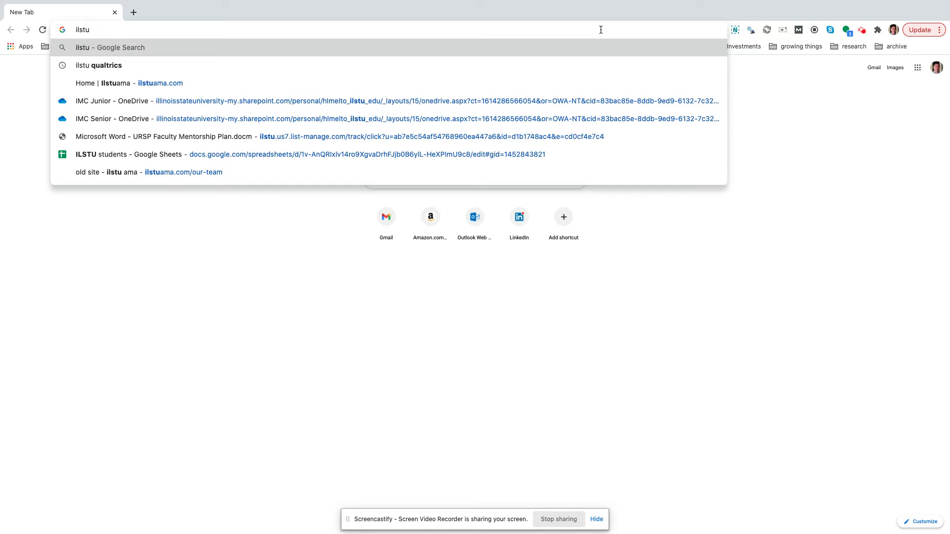
pyautogui.write('qualtric')
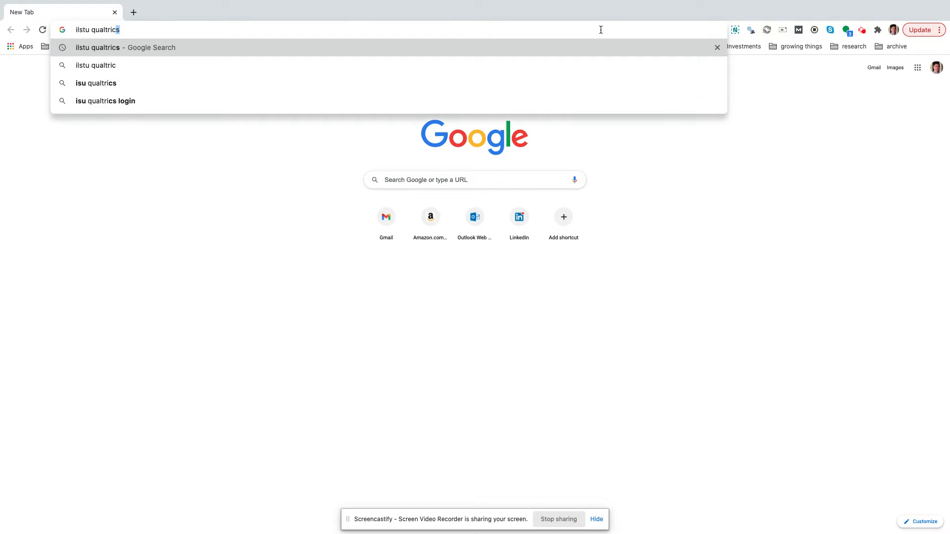
pyautogui.write('s')
pyautogui.press('Return')
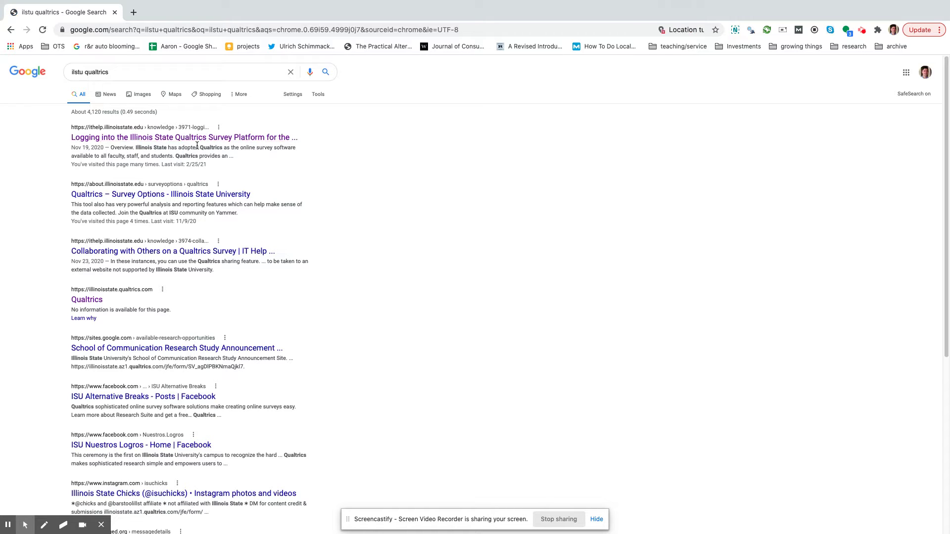
# Open the illinoisstate.qualtrics.com result and sign in with the university login.
pyautogui.click(95, 303)
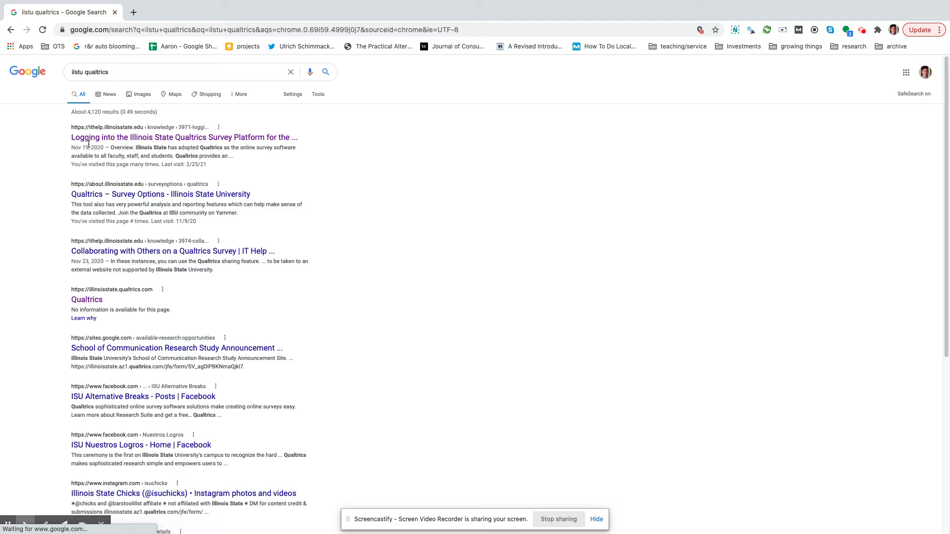
pyautogui.click(97, 303)
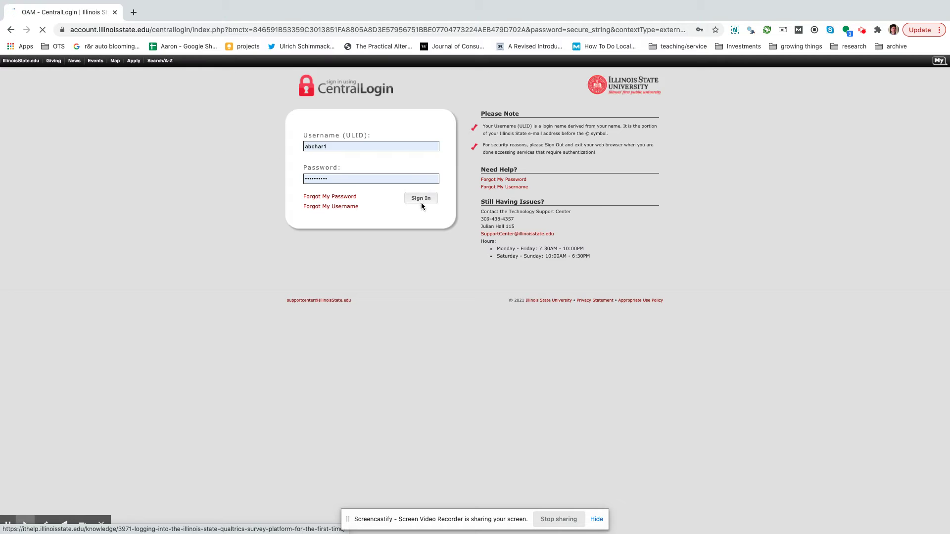
pyautogui.click(420, 198)
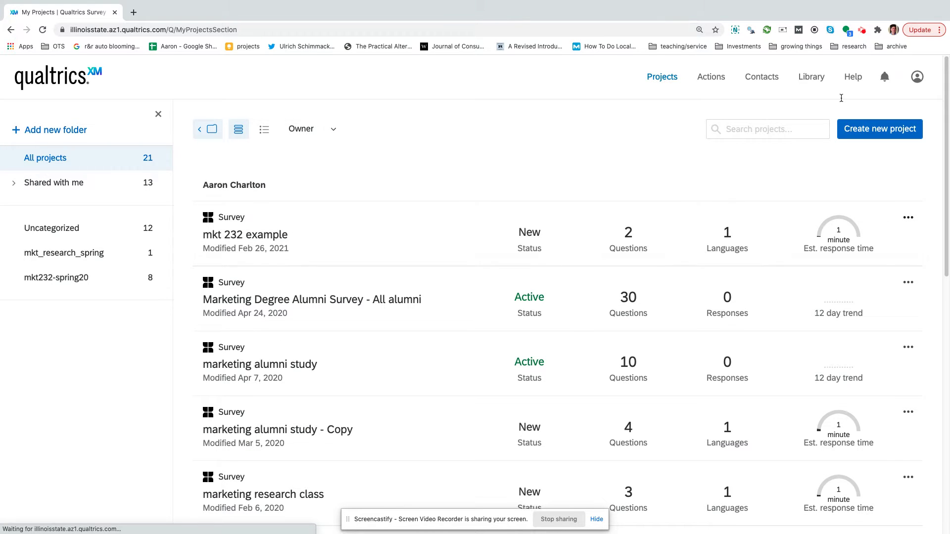
# Start a new blank Survey project and begin naming it 'mkt232 demo project'.
pyautogui.click(894, 129)
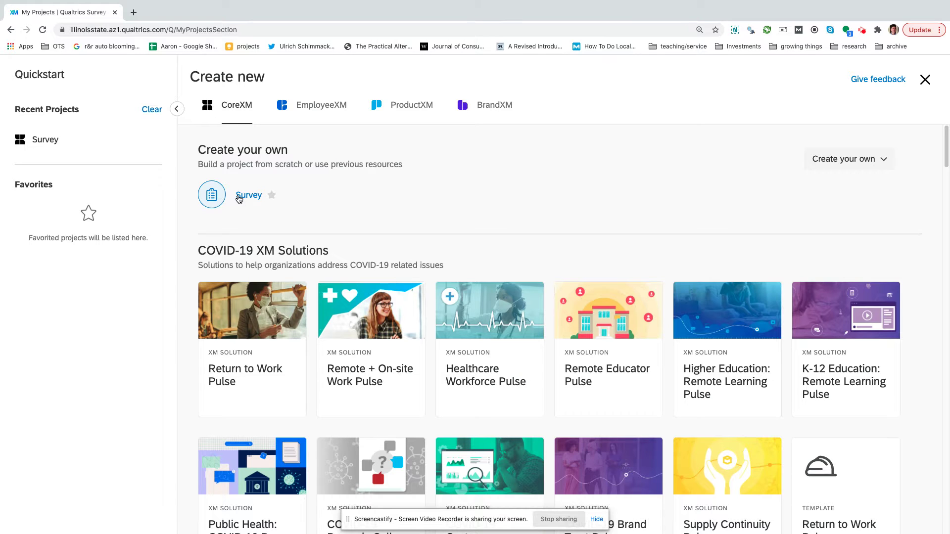
pyautogui.click(242, 196)
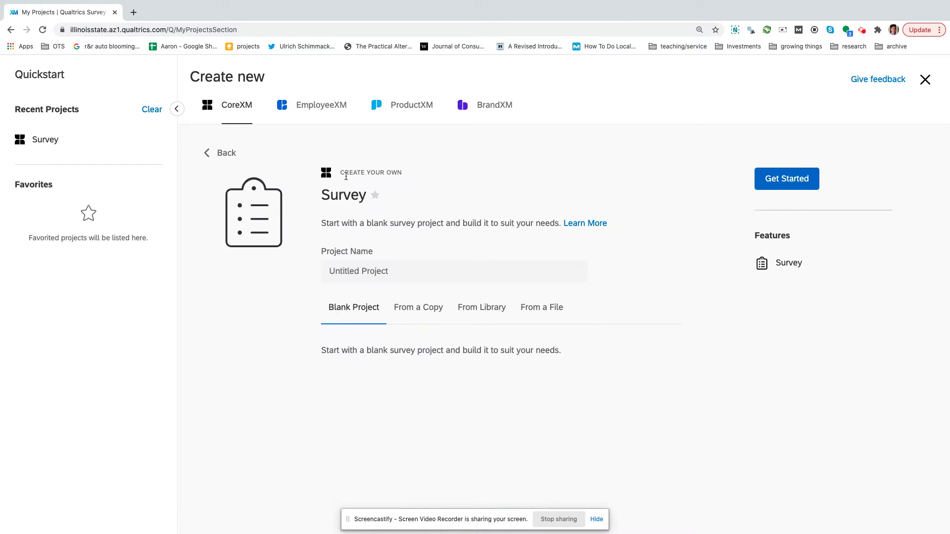
pyautogui.click(391, 270)
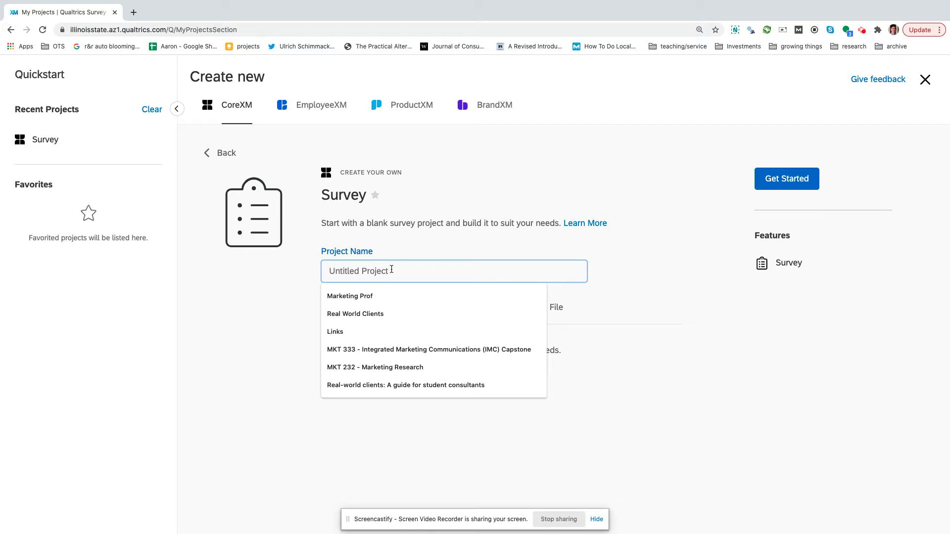
pyautogui.write('mkt')
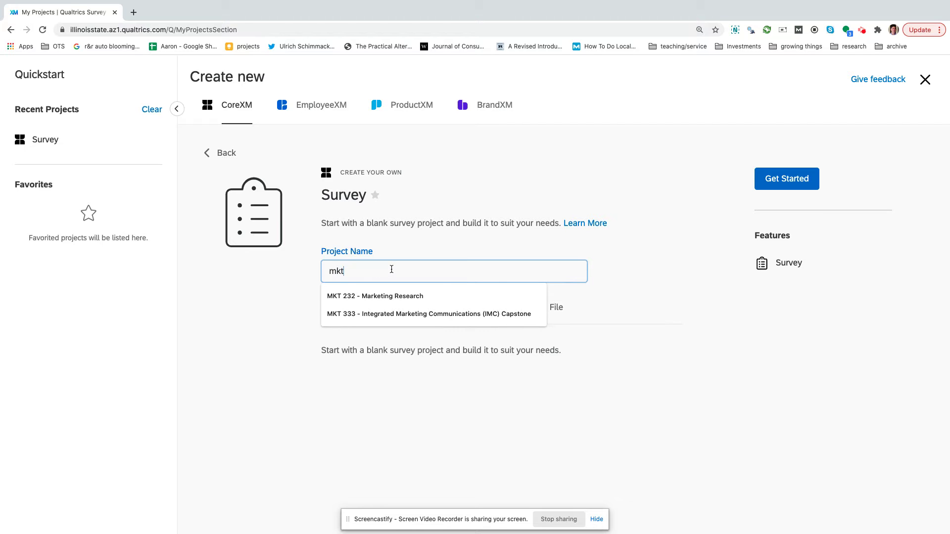
pyautogui.write('232 demo project')
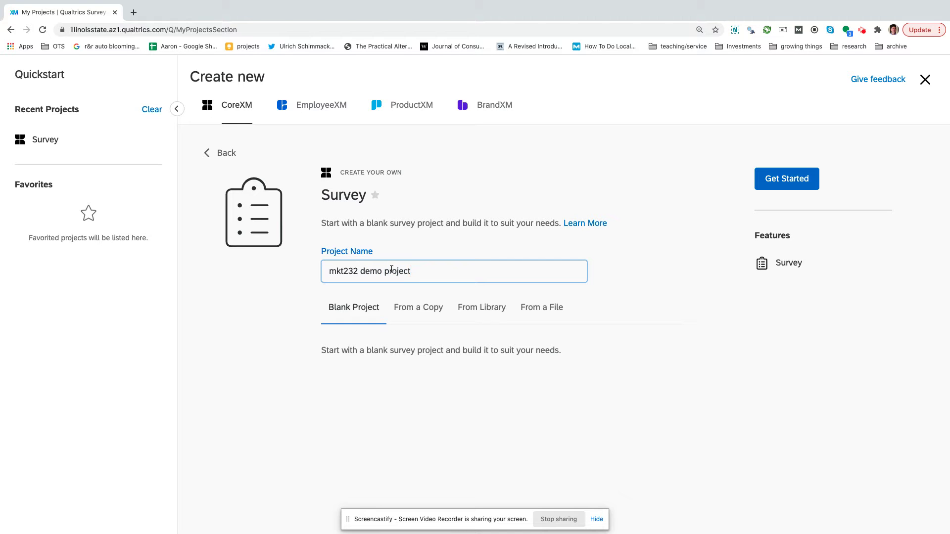
# Create the 'mkt232 demo project' survey and put the Default Question Block title into edit mode.
pyautogui.click(802, 184)
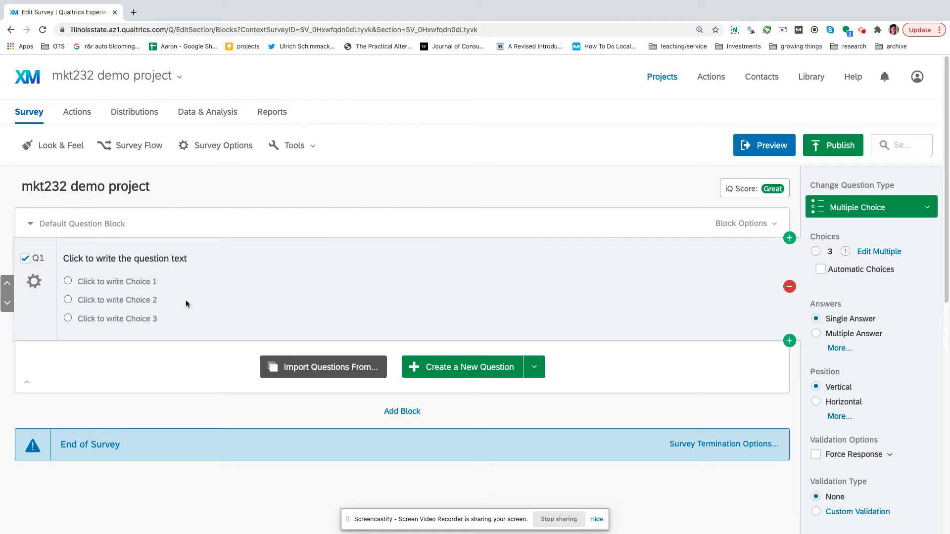
pyautogui.tripleClick(84, 226)
pyautogui.click(84, 226)
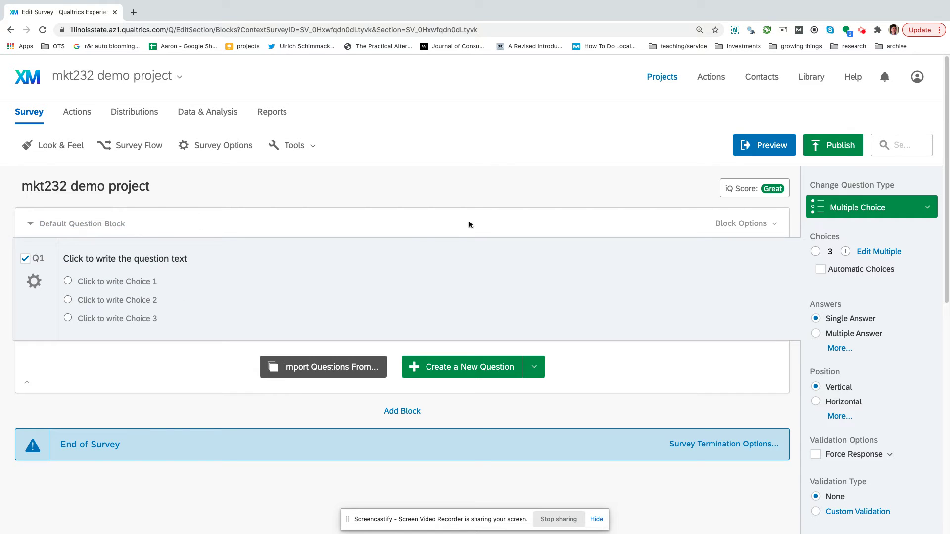
pyautogui.tripleClick(107, 228)
pyautogui.click(140, 224)
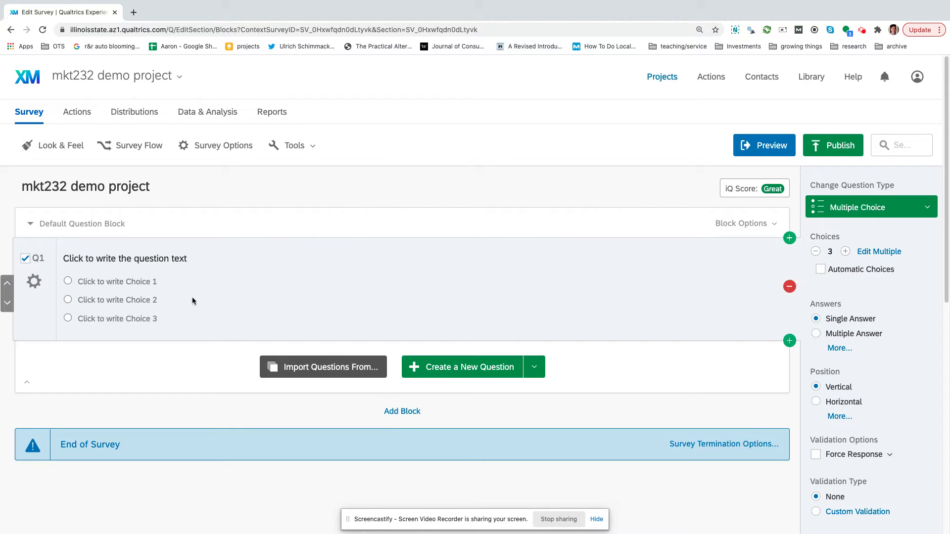
pyautogui.click(63, 225)
pyautogui.click(38, 261)
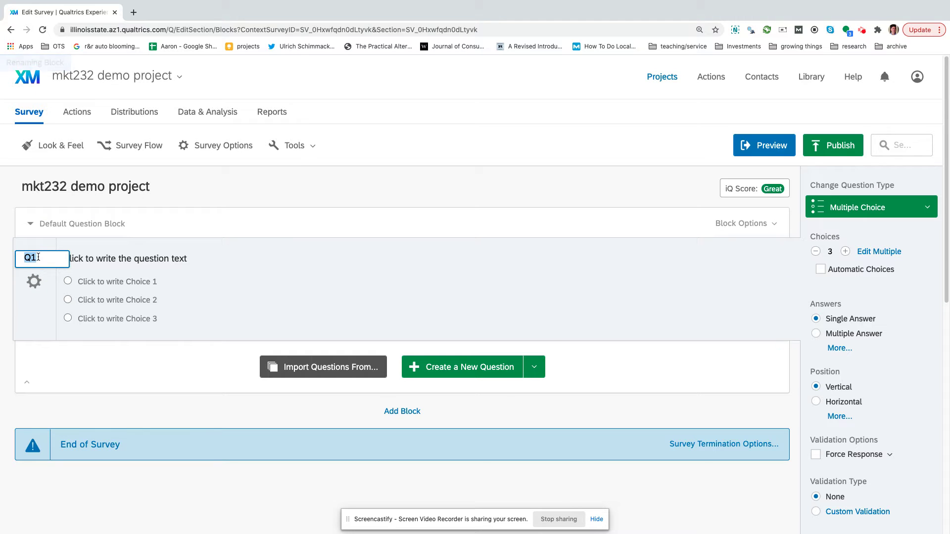
pyautogui.click(48, 225)
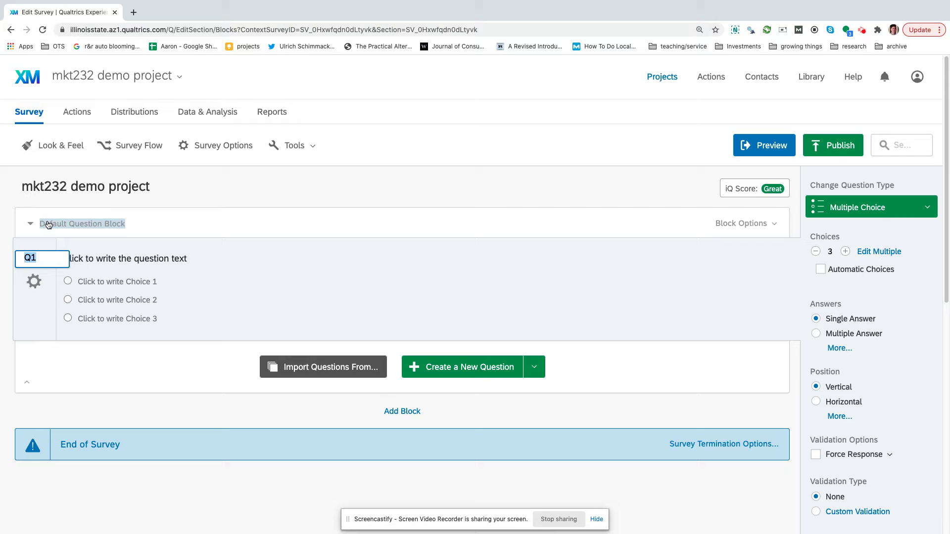
pyautogui.click(48, 225)
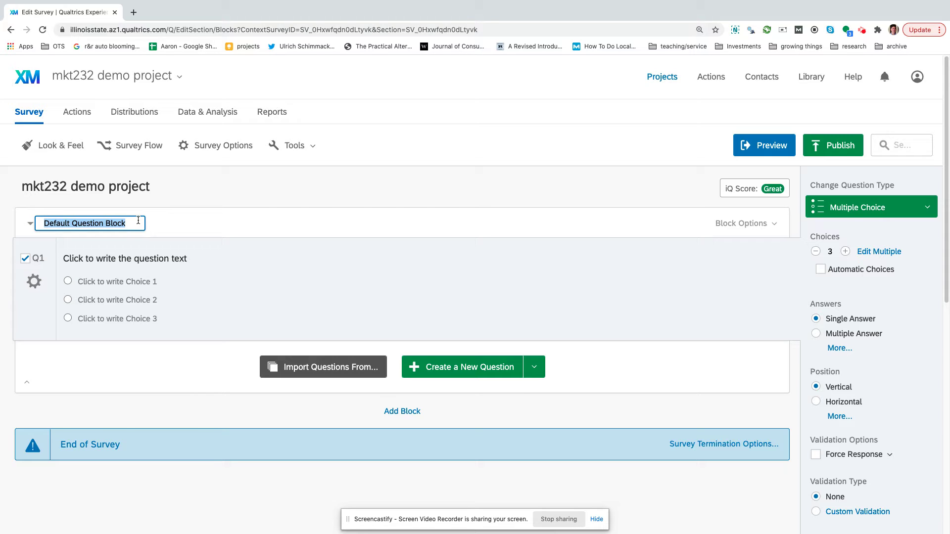
# Rename the block to Demographics and relabel question Q1 as Age.
pyautogui.write('D')
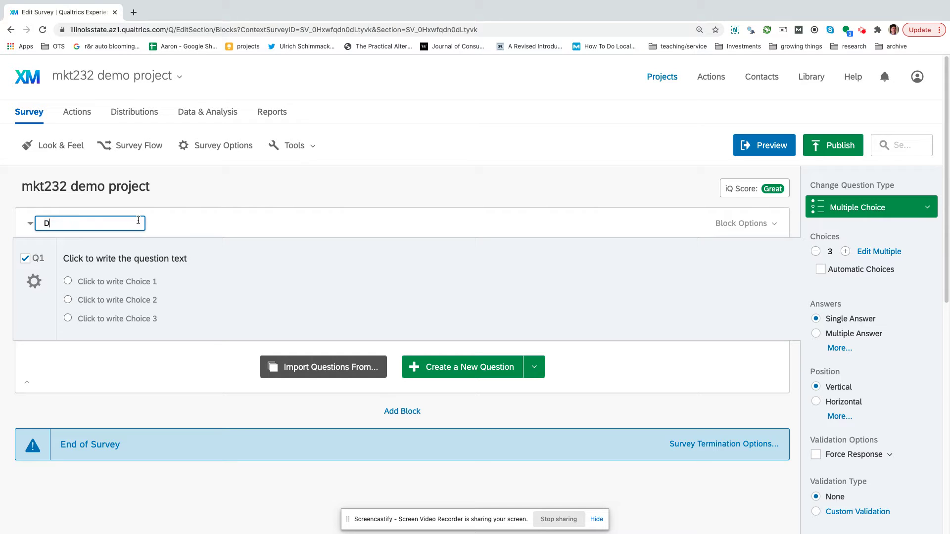
pyautogui.write('emographics')
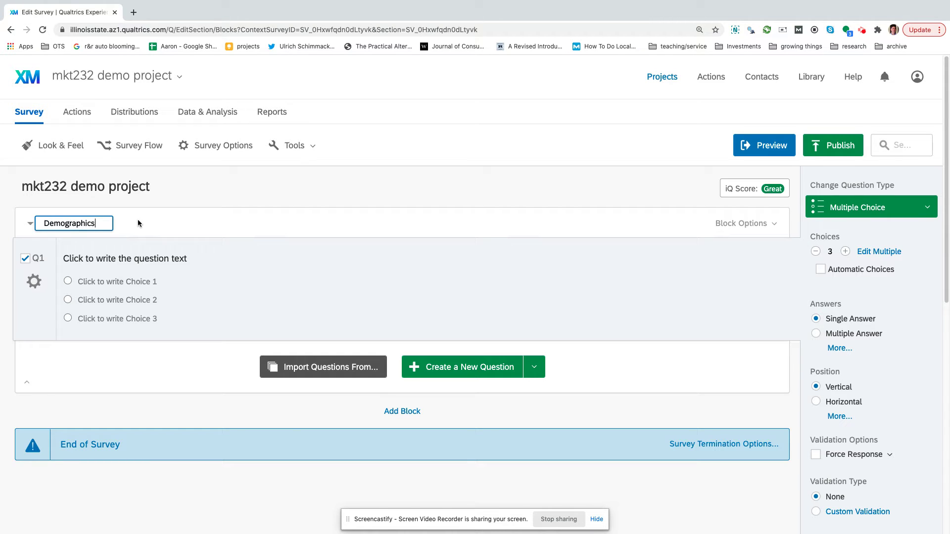
pyautogui.click(39, 257)
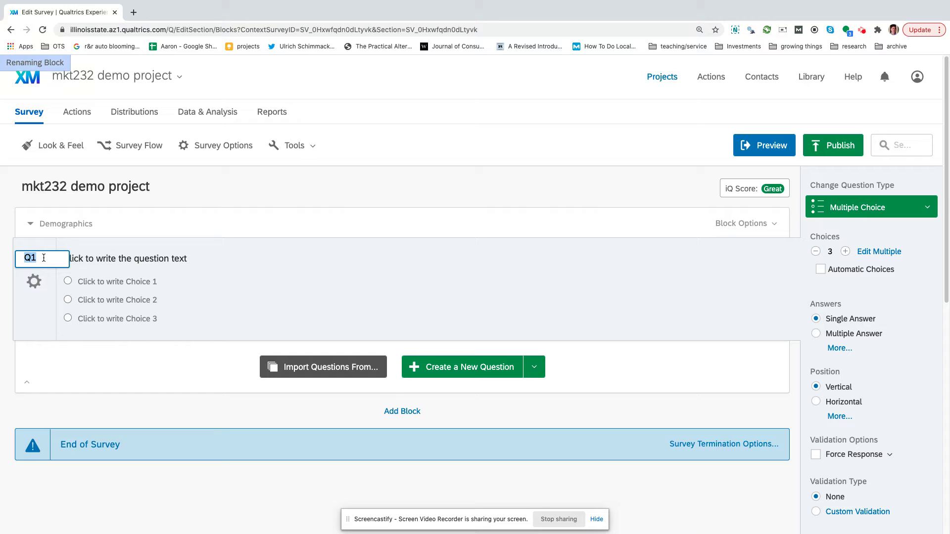
pyautogui.write('Age')
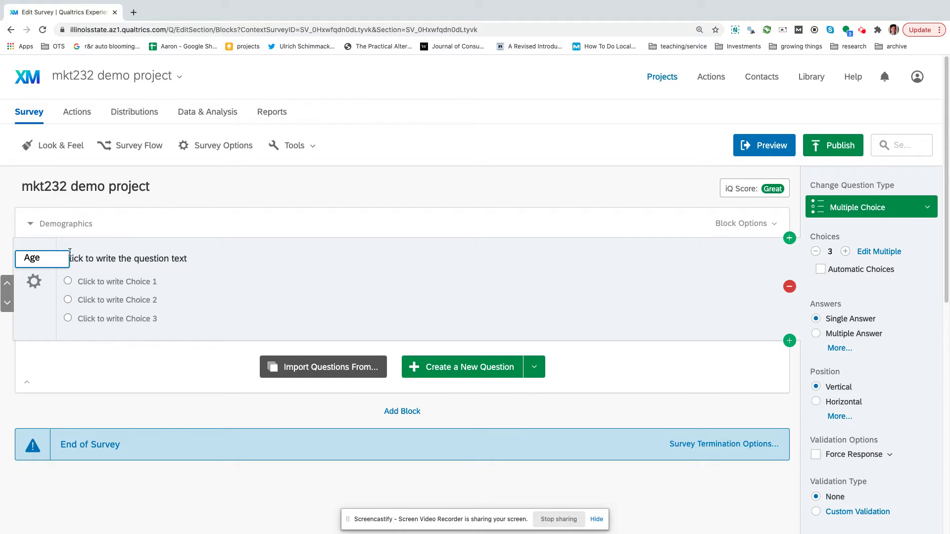
pyautogui.click(108, 259)
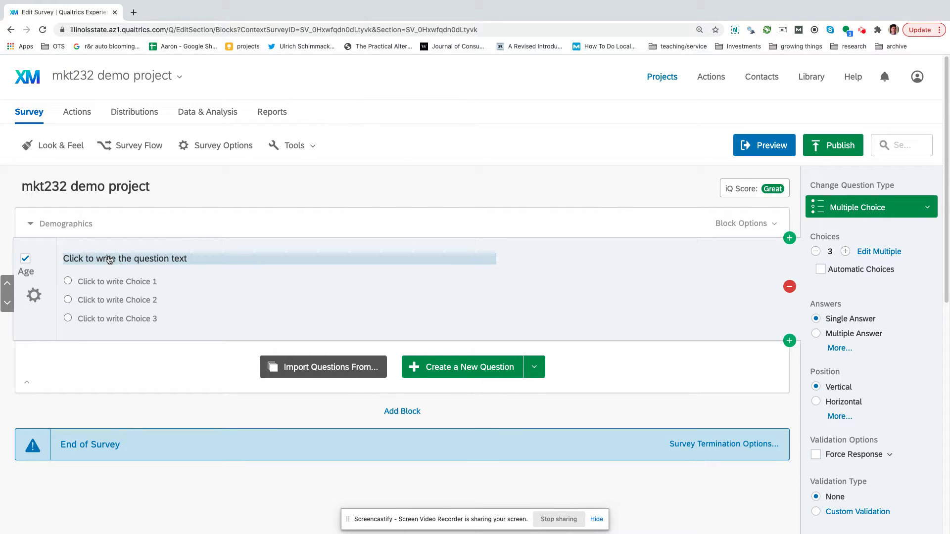
pyautogui.scroll(-10, 109, 257)
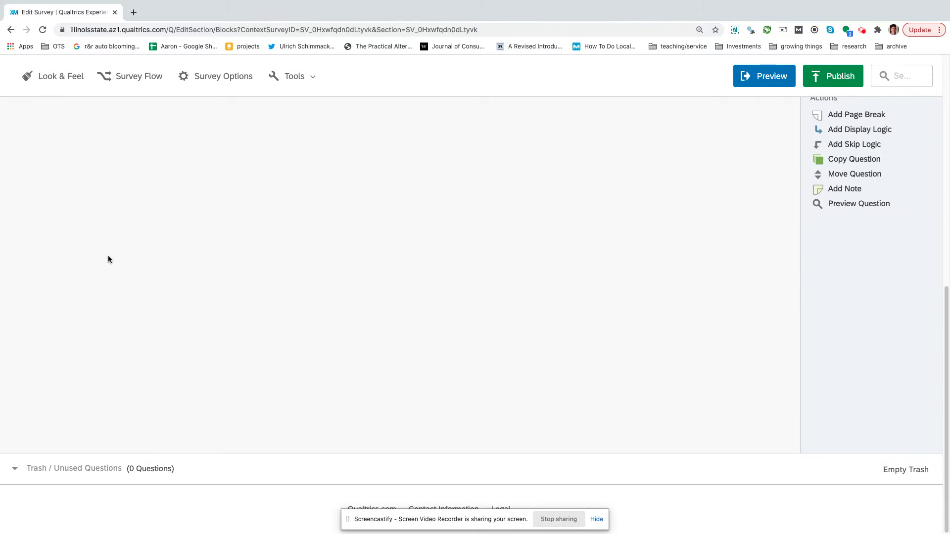
pyautogui.scroll(5, 137, 242)
pyautogui.scroll(3, 137, 243)
# Word the Age question as 'What is your age (in years)?'.
pyautogui.click(136, 258)
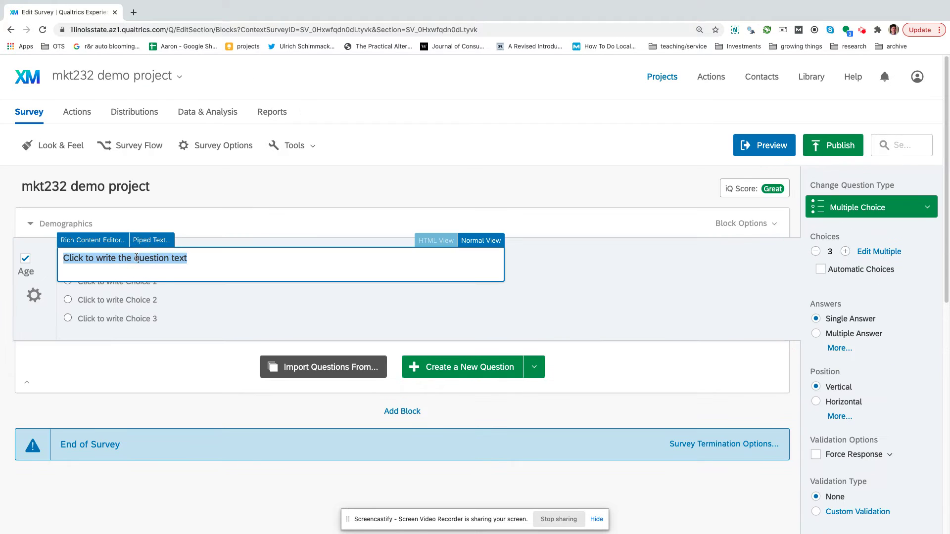
pyautogui.write('What')
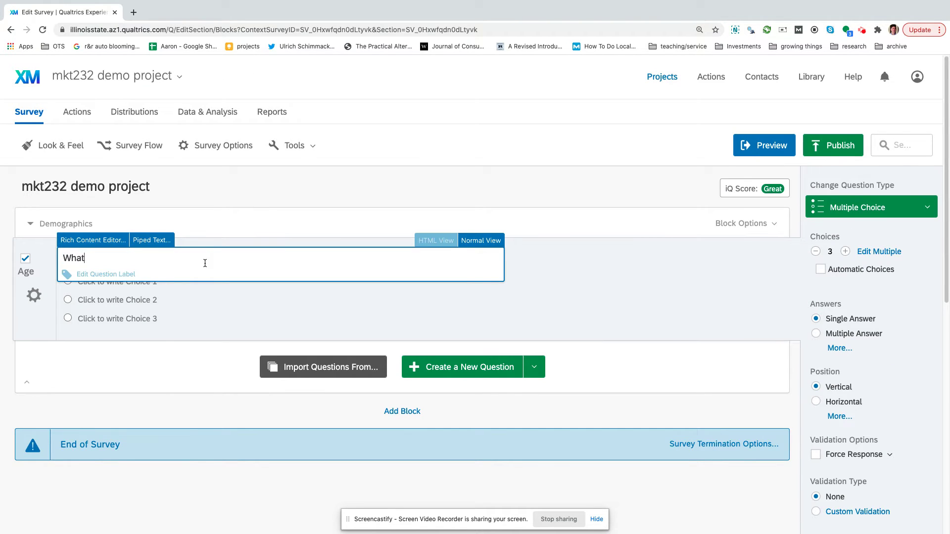
pyautogui.write(' is your age (in years)?')
pyautogui.click(349, 299)
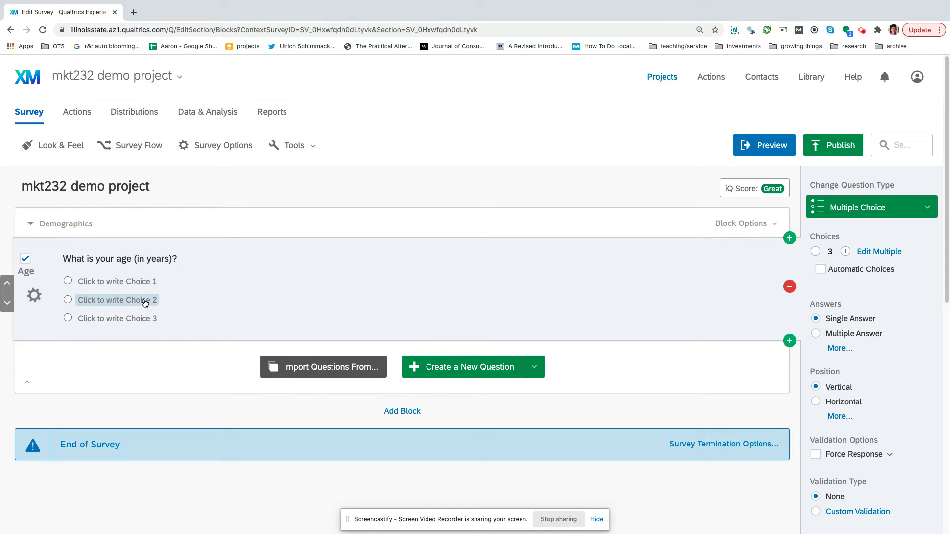
# Change the Age question to a Single Line Text Entry question.
pyautogui.click(872, 212)
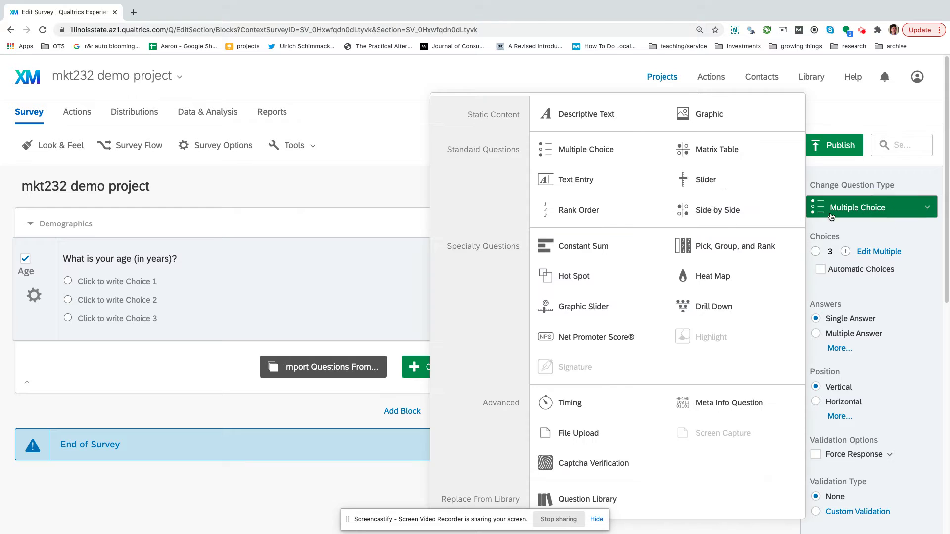
pyautogui.click(574, 182)
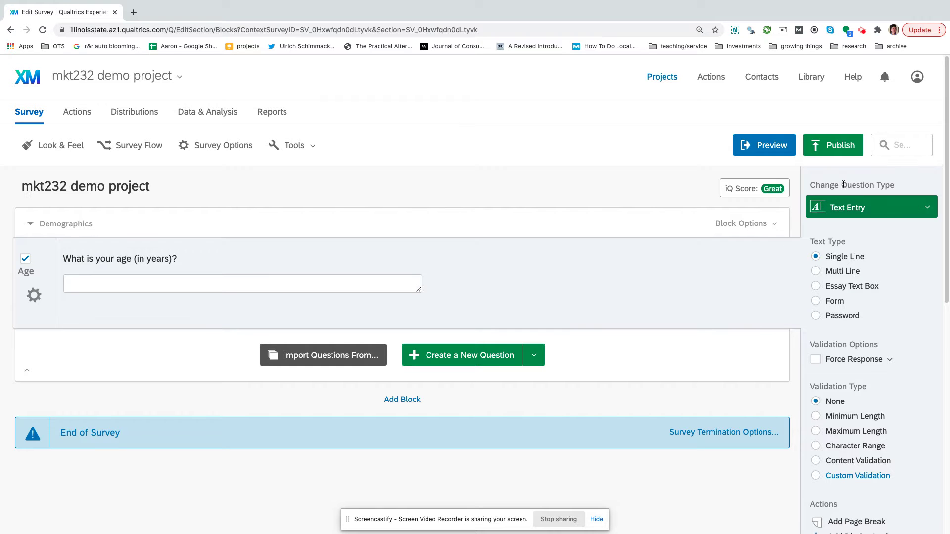
pyautogui.click(927, 210)
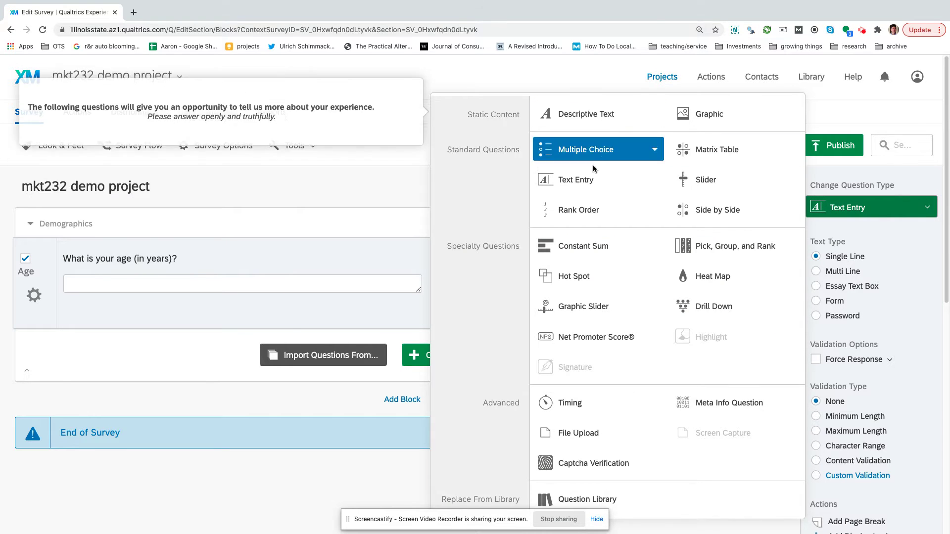
pyautogui.click(656, 182)
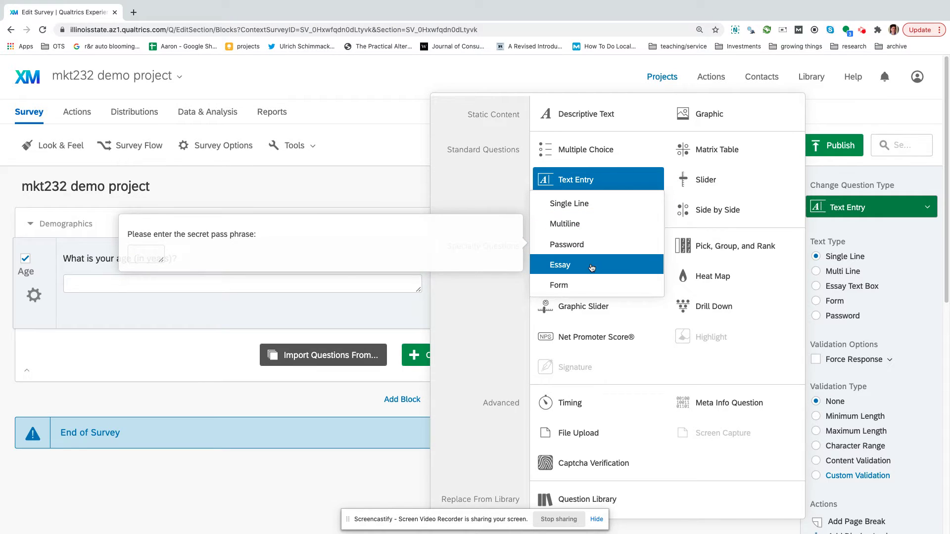
pyautogui.click(602, 200)
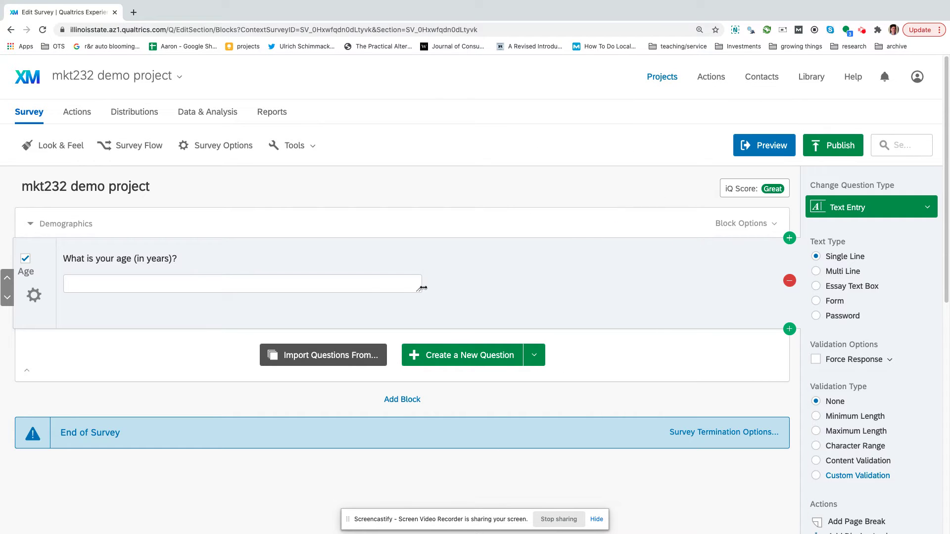
# Narrow the age answer box, turn on Force Response, and add question Q2 below.
pyautogui.moveTo(422, 288); pyautogui.dragTo(158, 292)
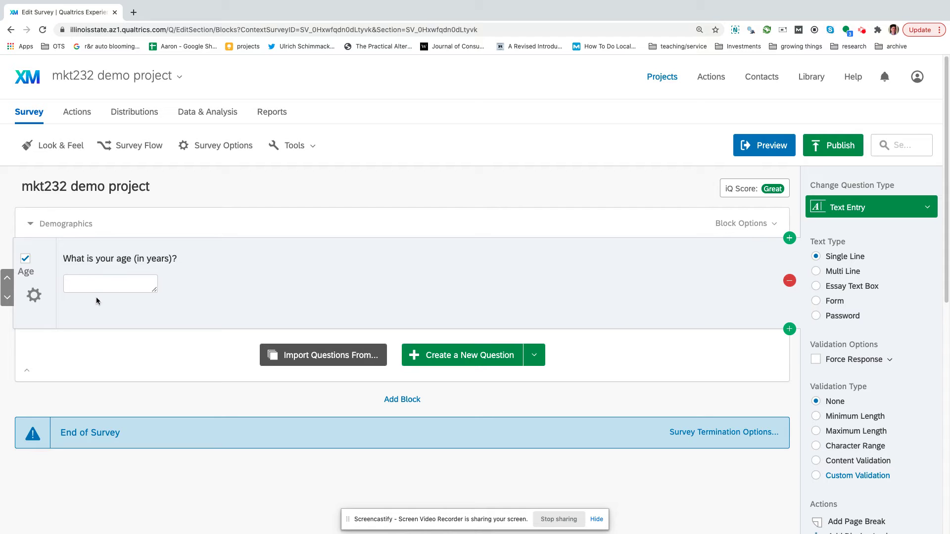
pyautogui.click(812, 361)
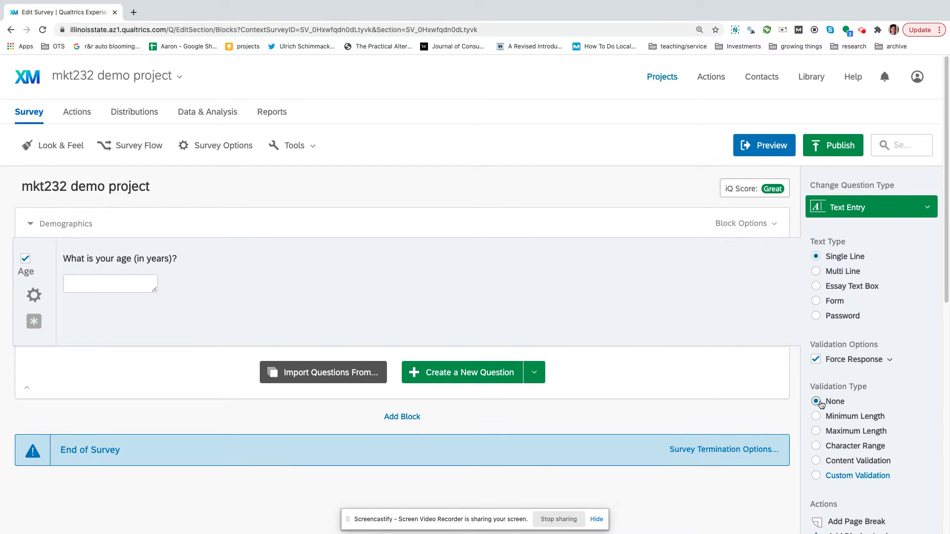
pyautogui.scroll(-3, 920, 390)
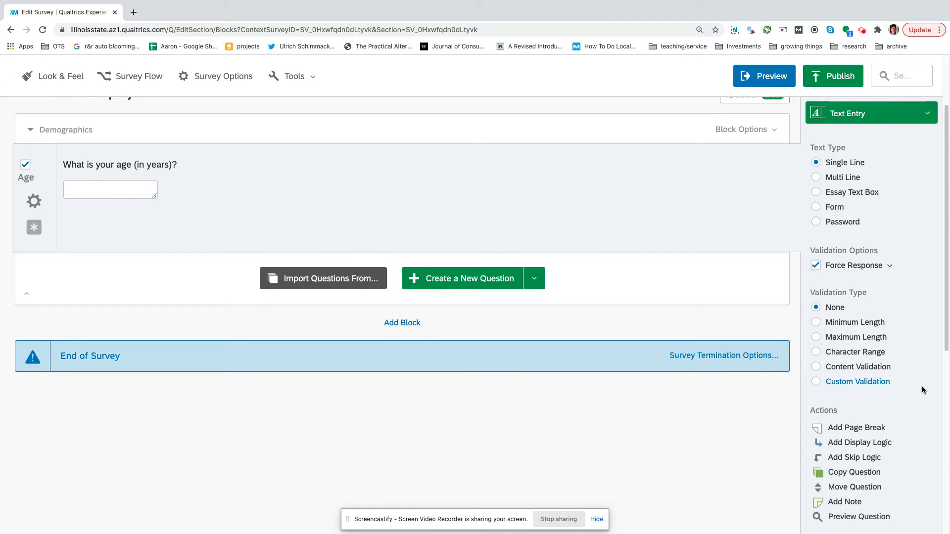
pyautogui.scroll(3, 923, 390)
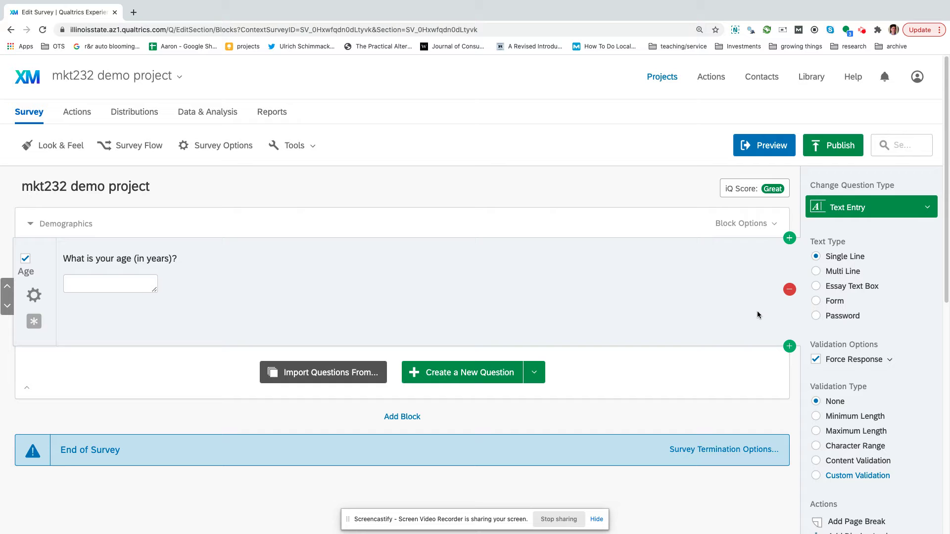
pyautogui.click(789, 348)
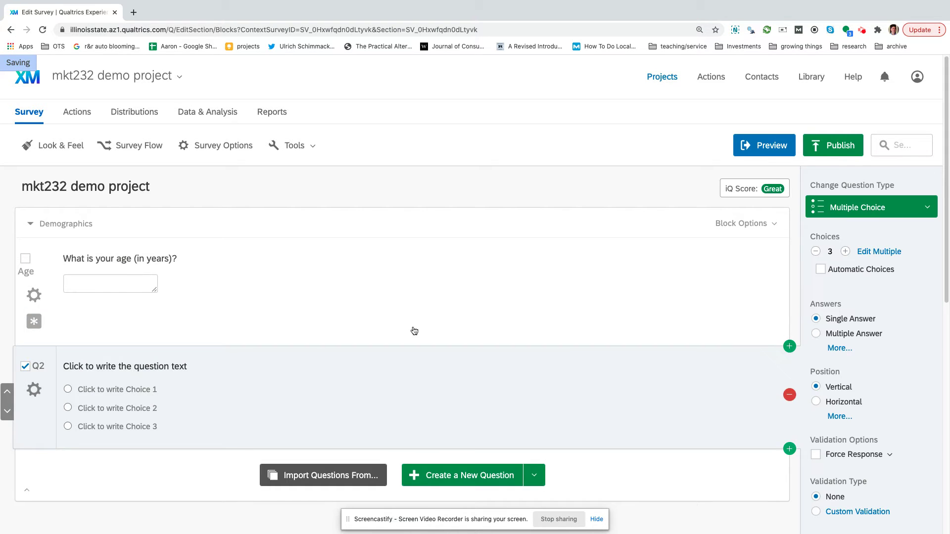
# Word Q2 as 'What is the highest level of education you have received?'.
pyautogui.click(167, 366)
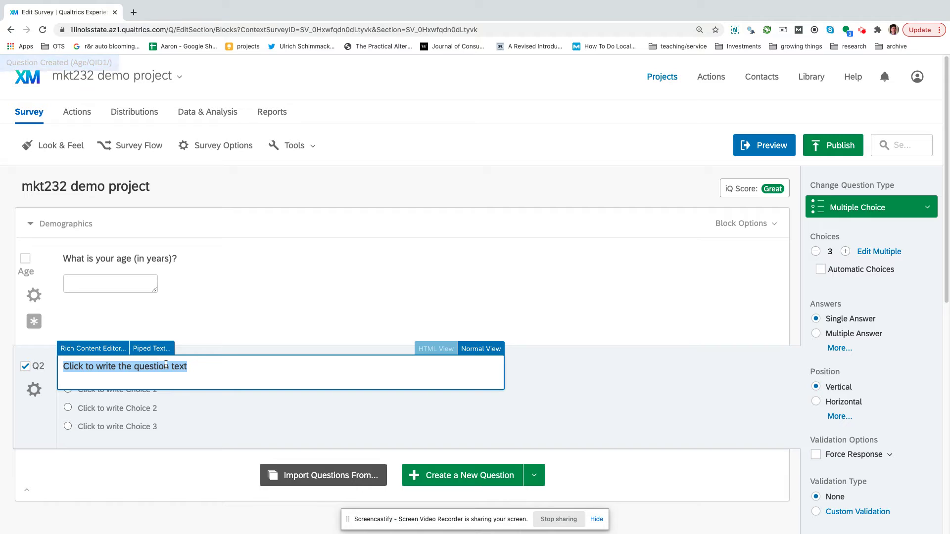
pyautogui.write('What')
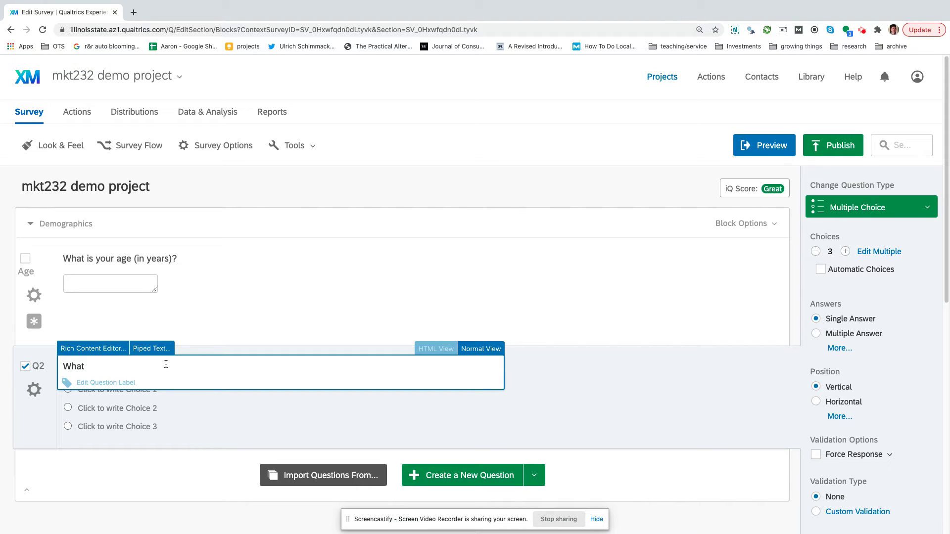
pyautogui.write(' is your')
pyautogui.write('highest level of e')
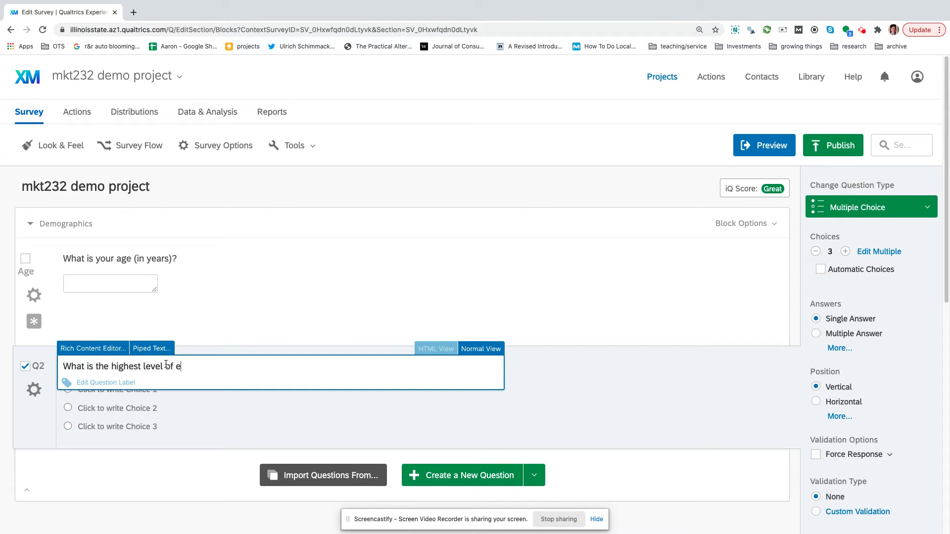
pyautogui.write('ducation you have receive')
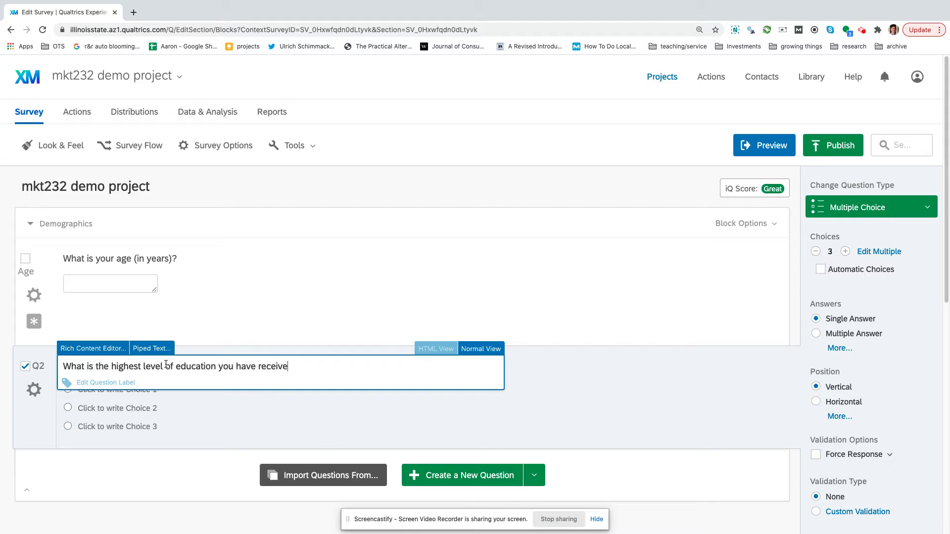
pyautogui.write('d?')
pyautogui.click(213, 422)
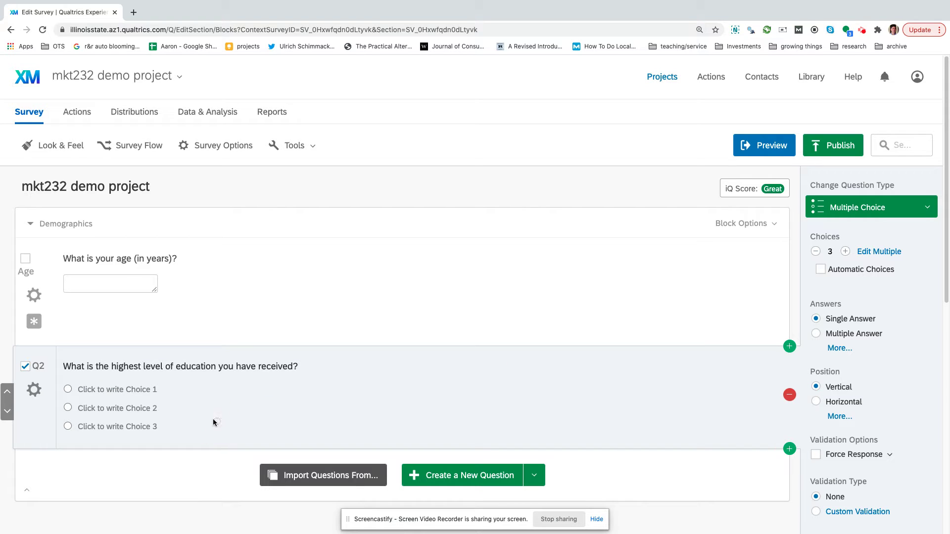
pyautogui.click(135, 391)
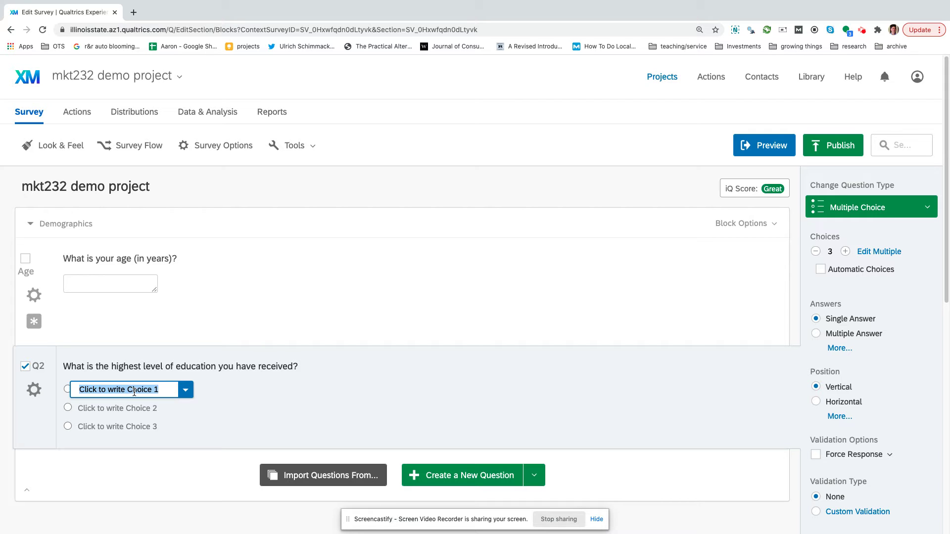
# Enter choices High school or less, 2 years of college/technical training, 4 year degree, Postgraduate degree.
pyautogui.write('High')
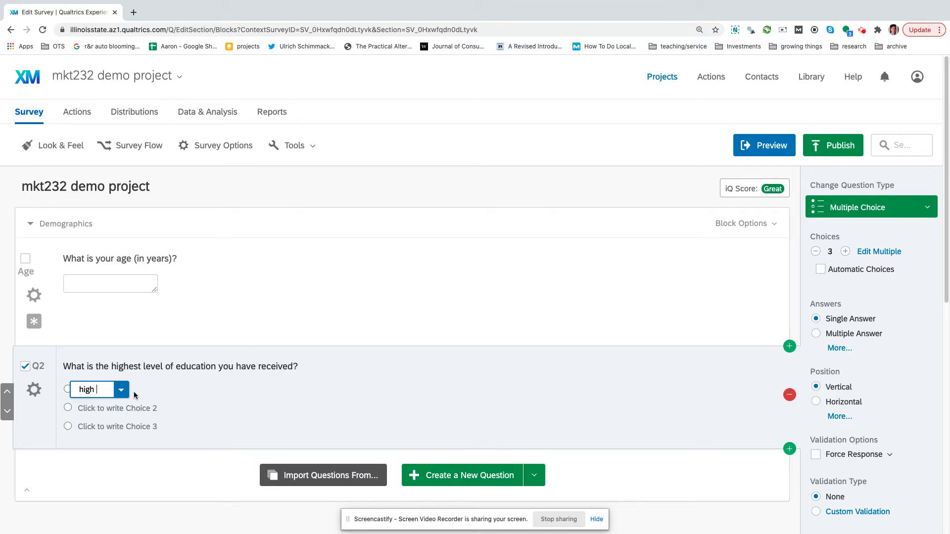
pyautogui.press('BackSpace')
pyautogui.press('BackSpace')
pyautogui.press('BackSpace')
pyautogui.press('BackSpace')
pyautogui.write('High school or less')
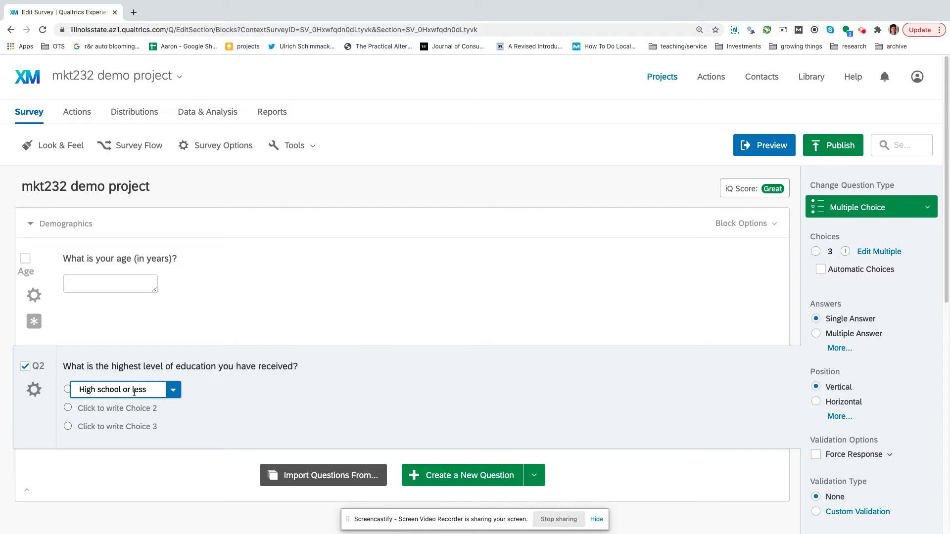
pyautogui.press('Return')
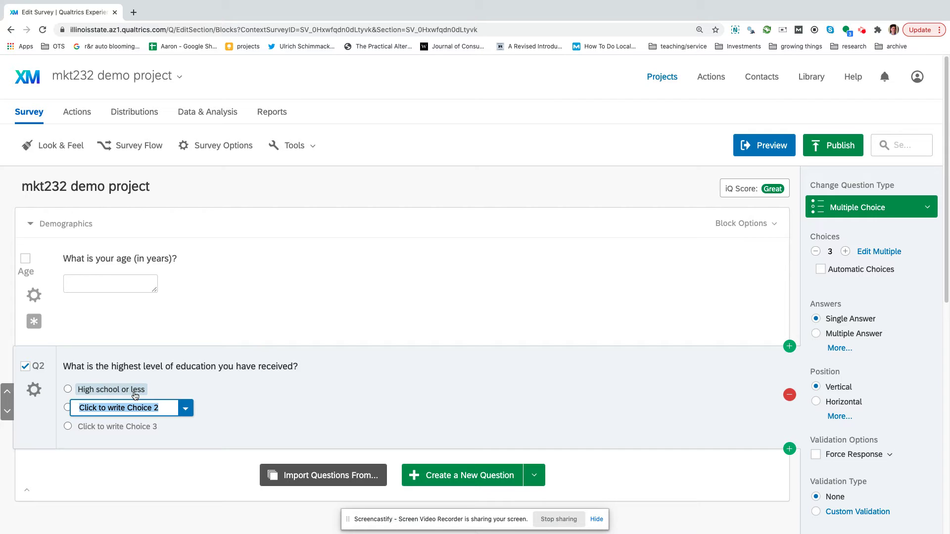
pyautogui.write('2 year')
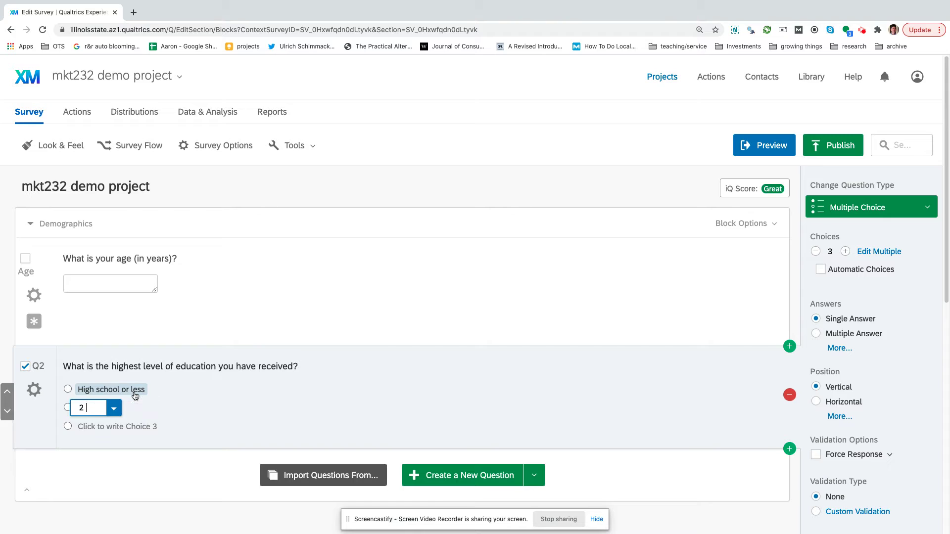
pyautogui.write('s of college')
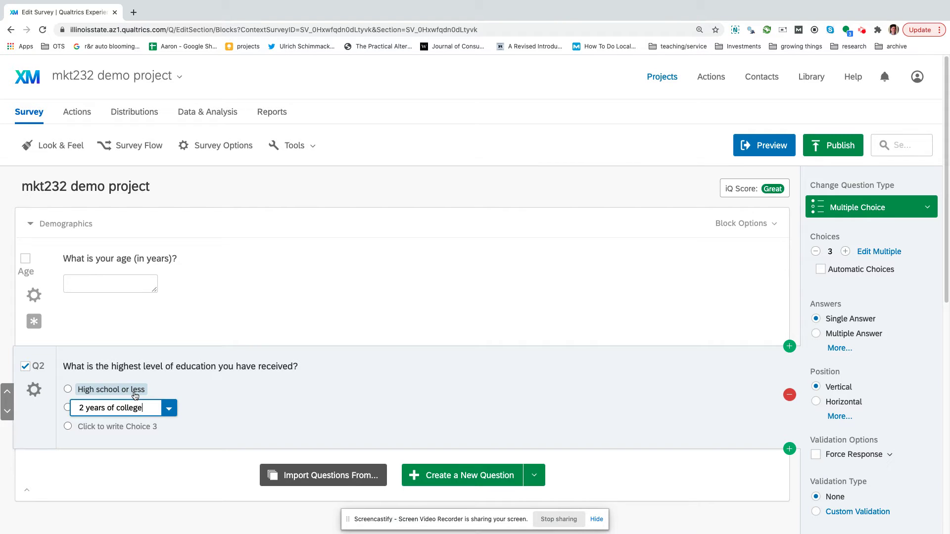
pyautogui.write('/technical')
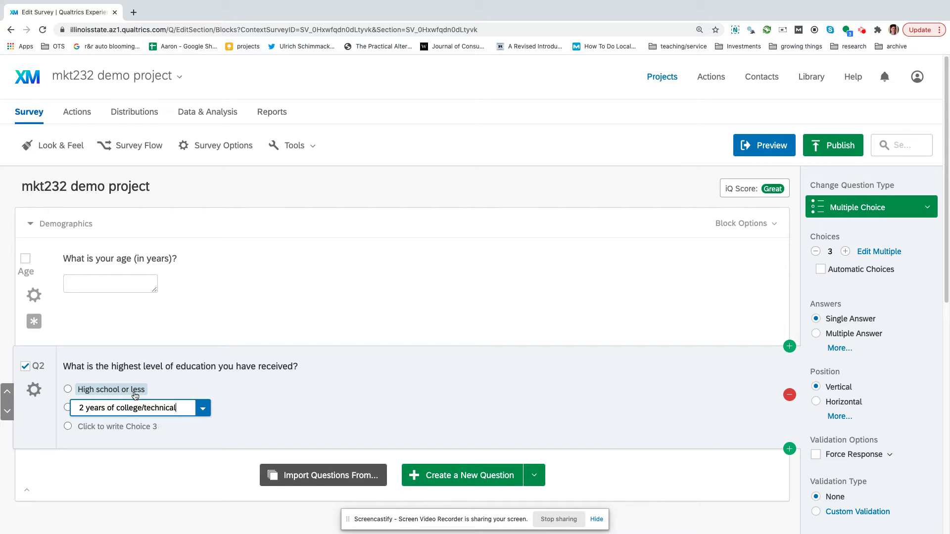
pyautogui.write(' training')
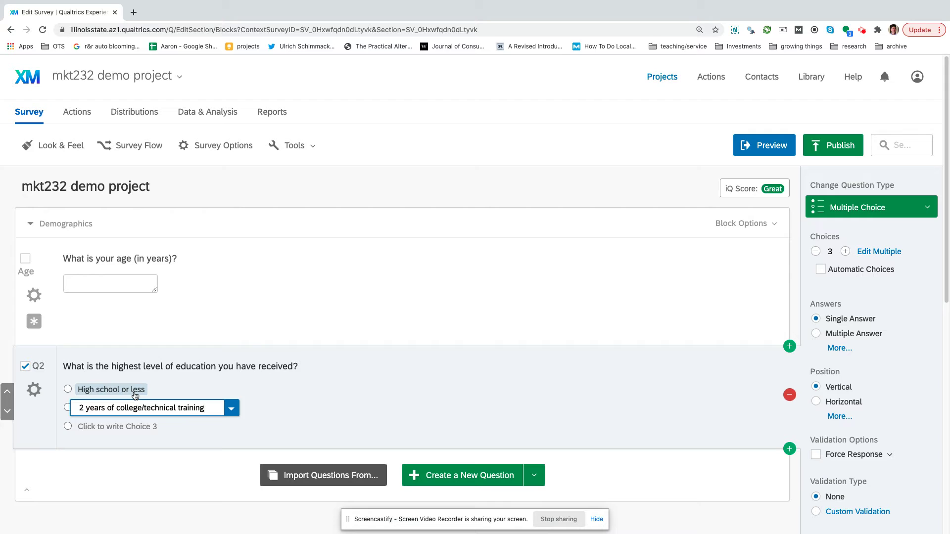
pyautogui.press('Return')
pyautogui.write('4 ')
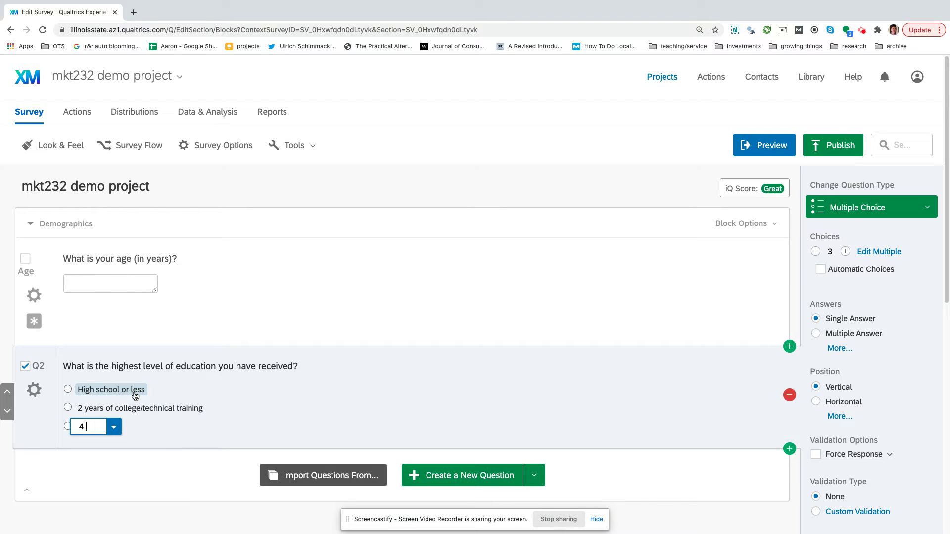
pyautogui.write('year degree')
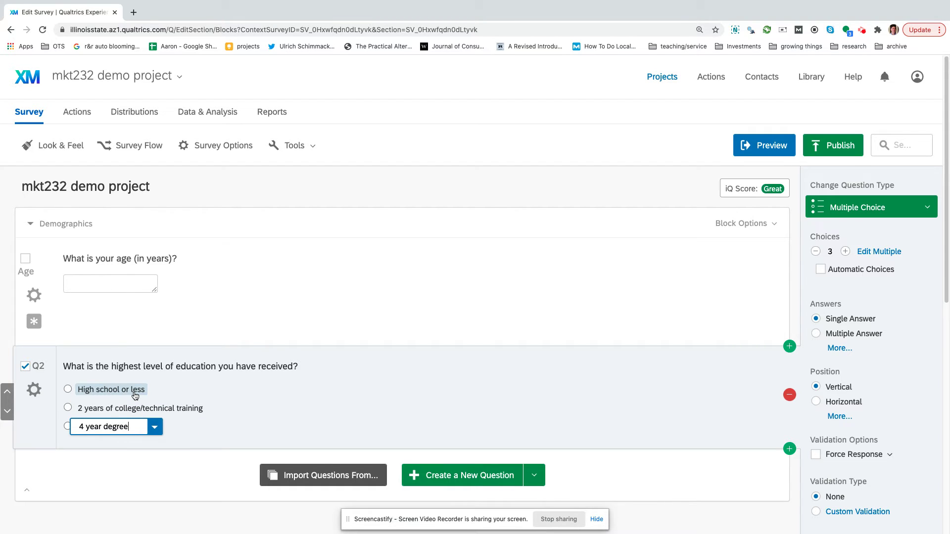
pyautogui.press('Return')
pyautogui.write('P')
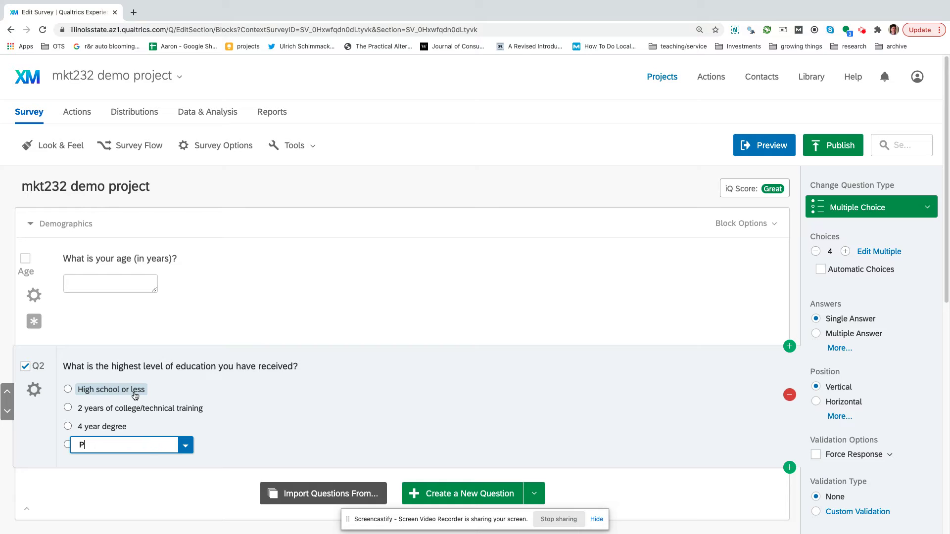
pyautogui.write('ostgraduate ')
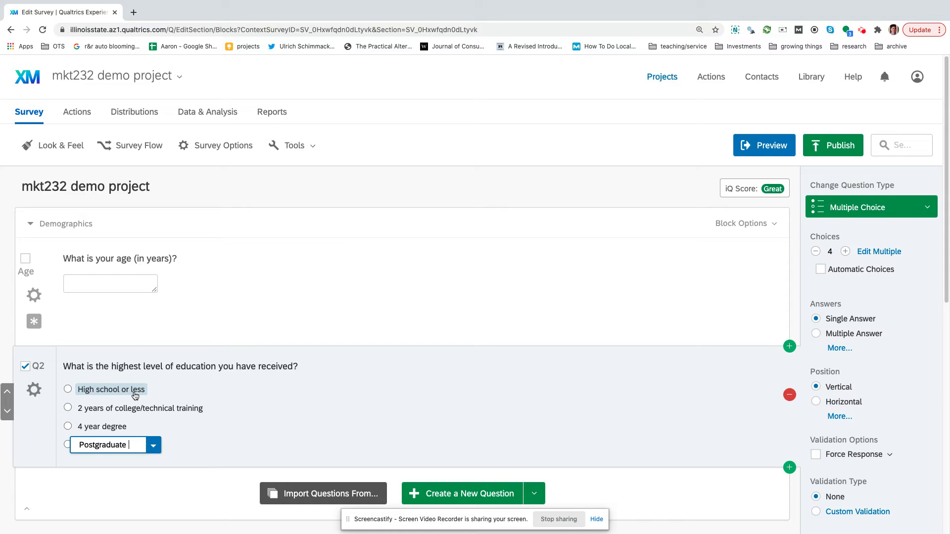
pyautogui.write('degree')
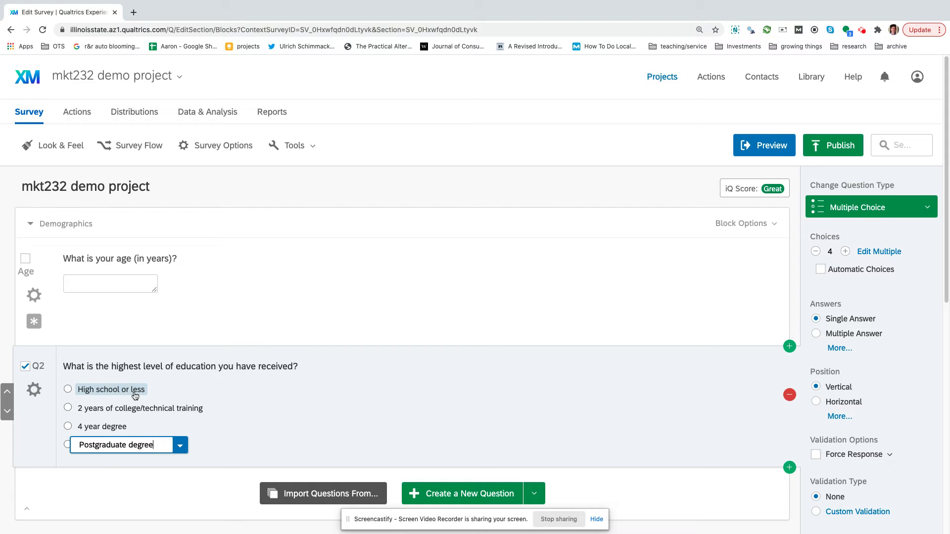
# Append '(MD, Phd, MBA, Masters, etc.)' to the Postgraduate degree choice and remove the empty fifth choice.
pyautogui.click(228, 446)
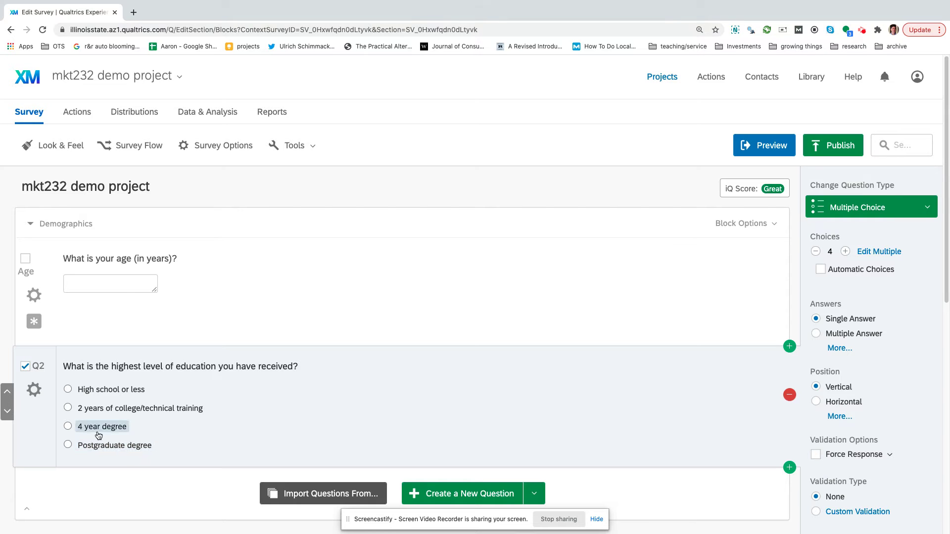
pyautogui.click(151, 450)
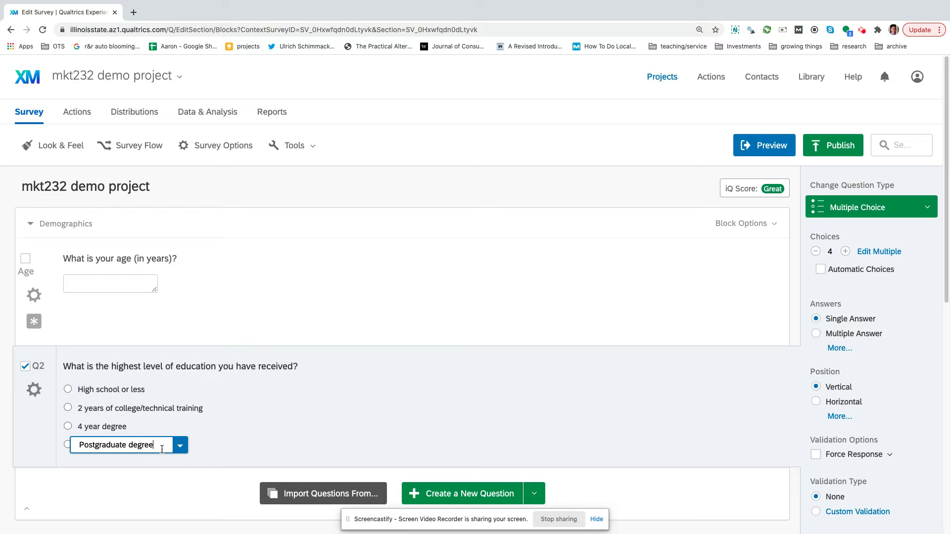
pyautogui.write('(MD')
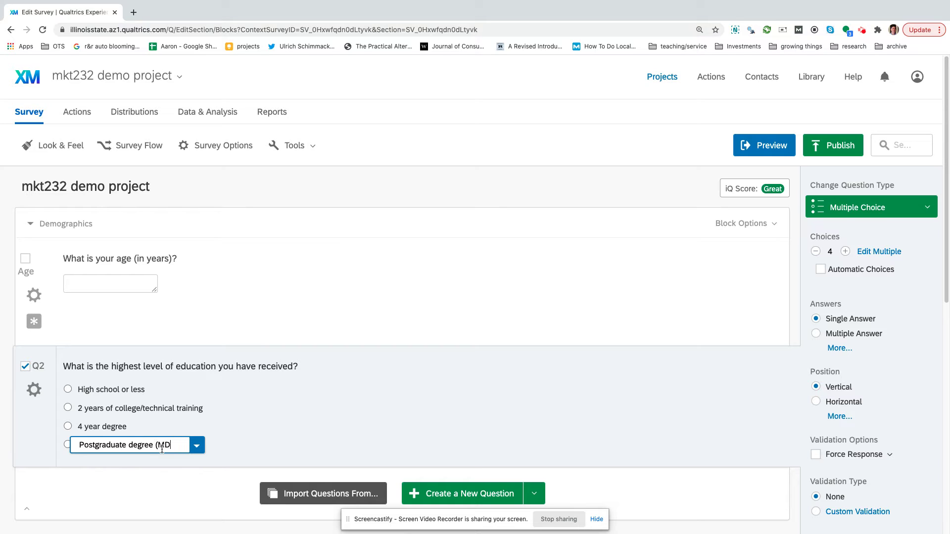
pyautogui.write(', Phd')
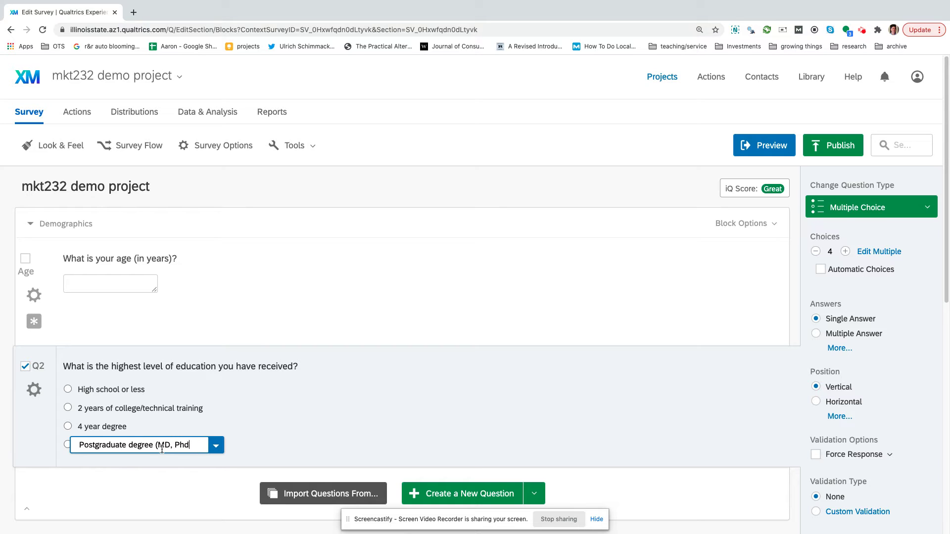
pyautogui.write(', MBA, ')
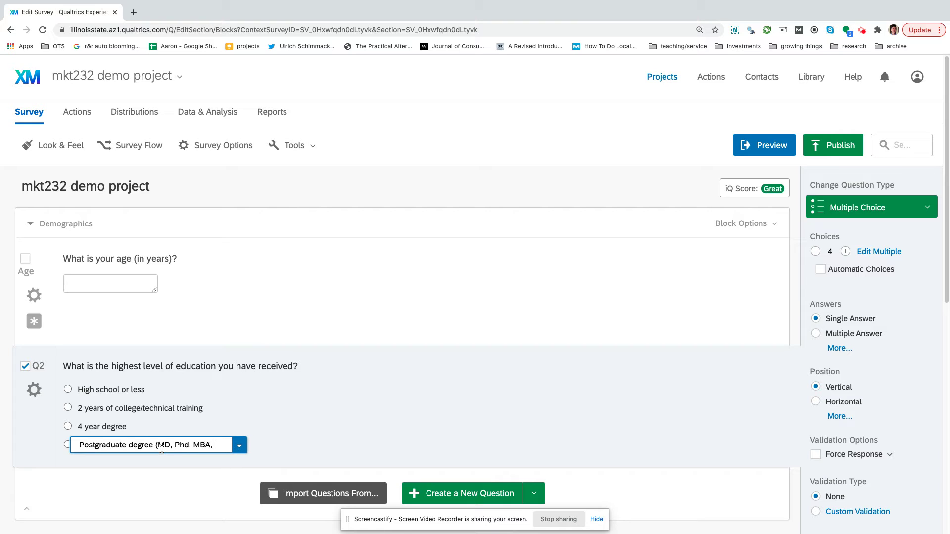
pyautogui.write('Masters, ')
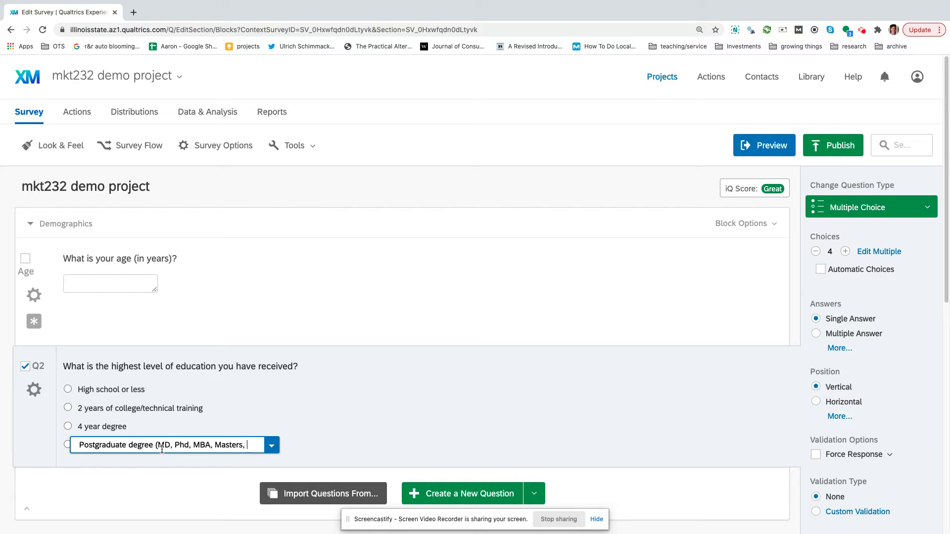
pyautogui.write('etc.)')
pyautogui.press('Return')
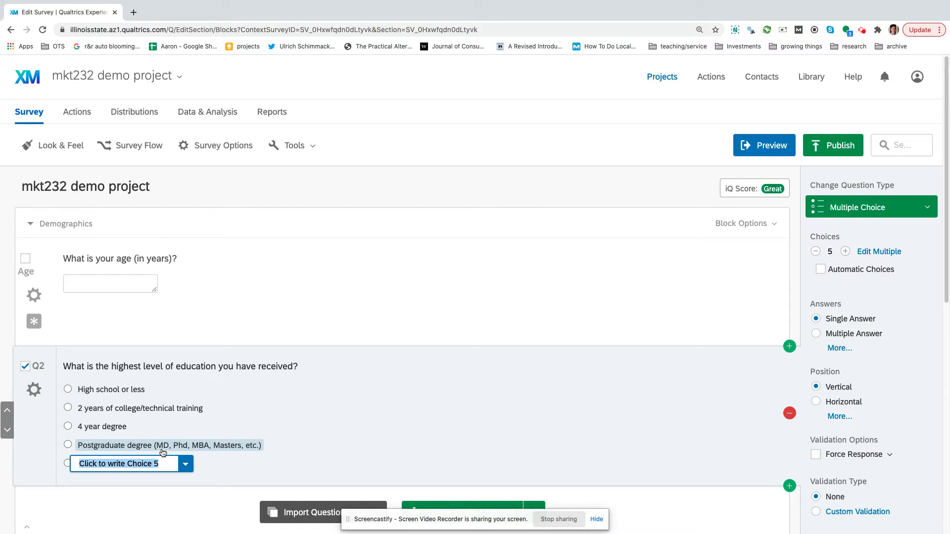
pyautogui.press('BackSpace')
pyautogui.press('BackSpace')
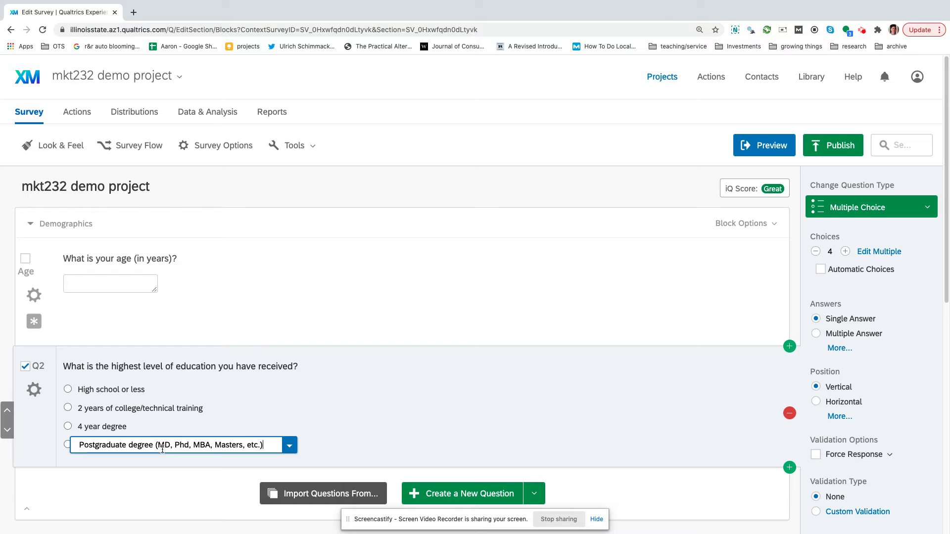
pyautogui.click(326, 430)
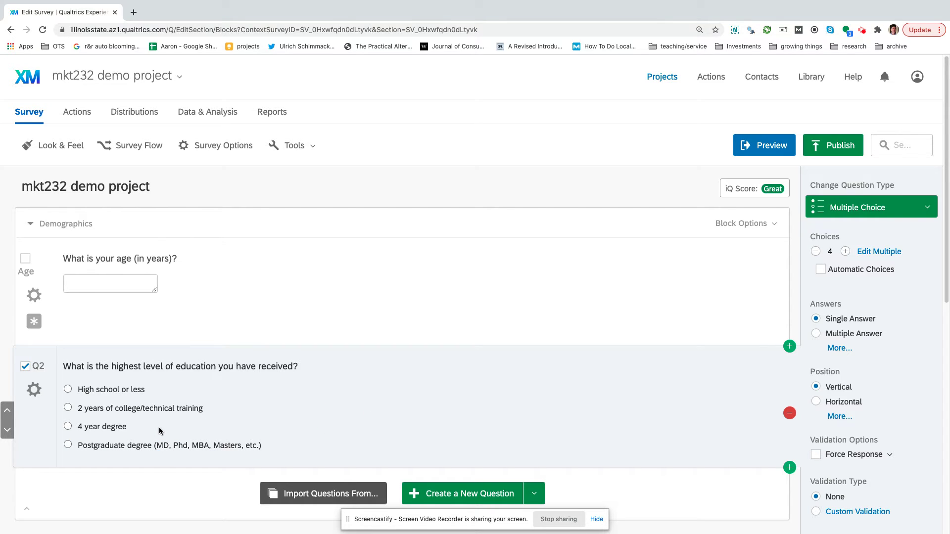
pyautogui.scroll(-1, 247, 382)
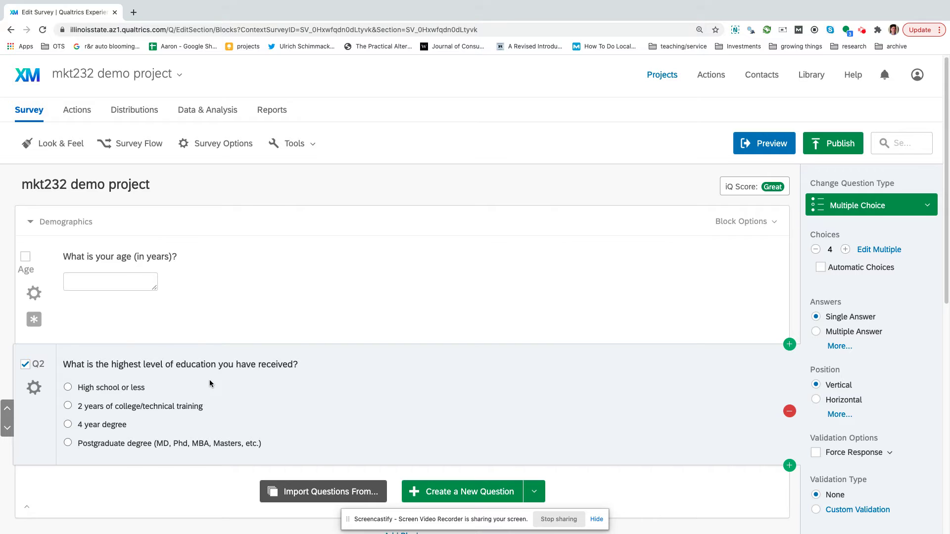
# Rename the Demographics question labels: Q2 to 'education' and Age to lowercase 'age'.
pyautogui.click(38, 367)
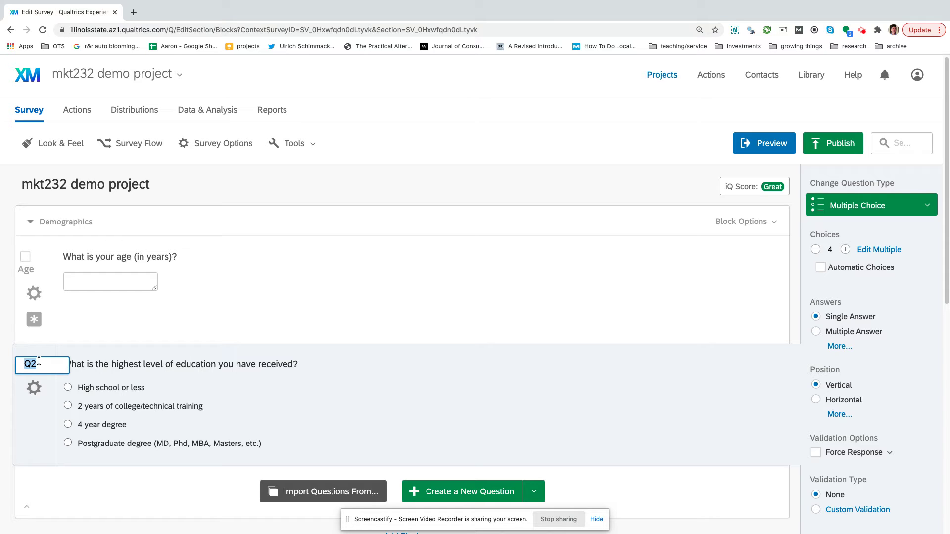
pyautogui.write('education')
pyautogui.press('Return')
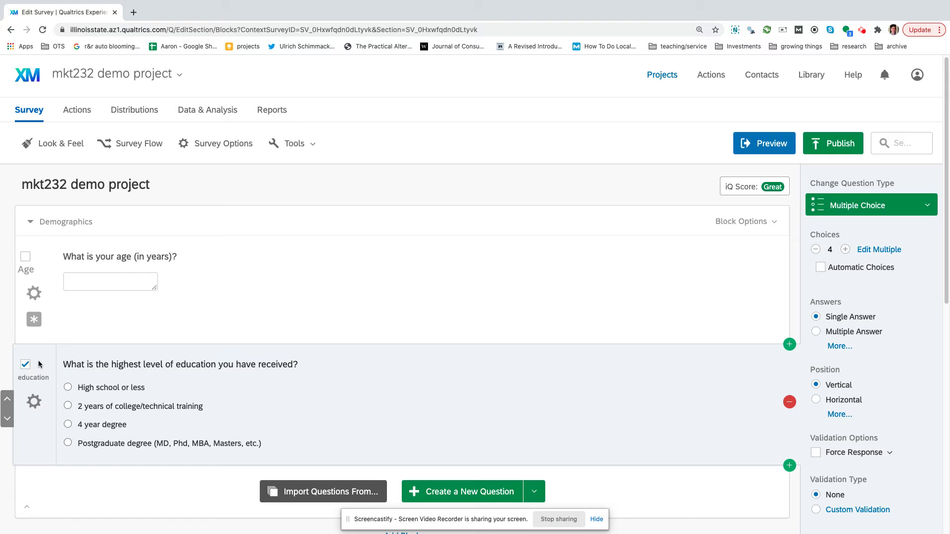
pyautogui.click(23, 274)
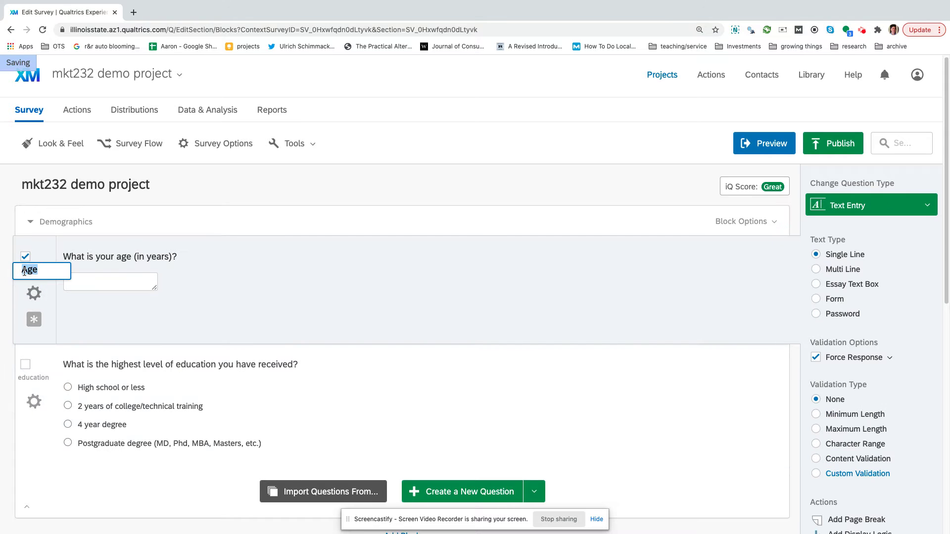
pyautogui.write('age')
pyautogui.press('Return')
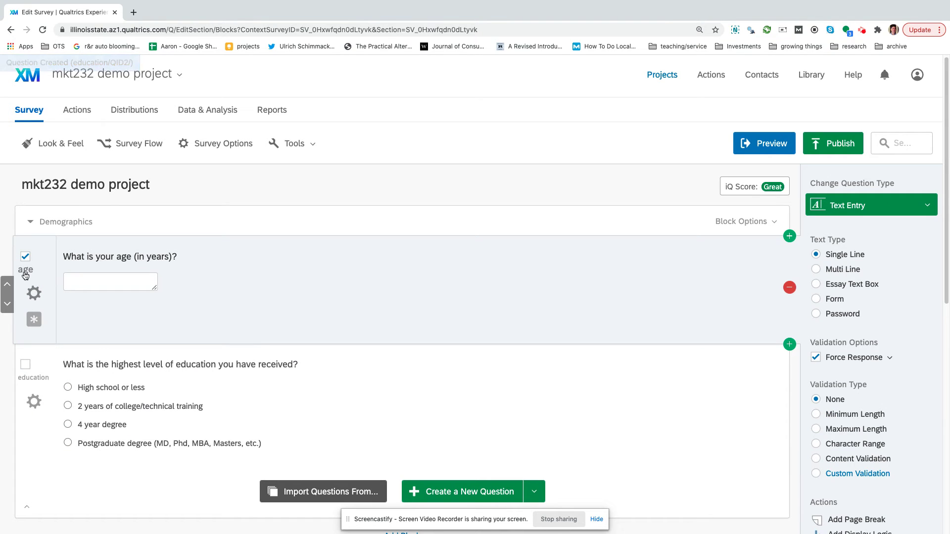
pyautogui.click(419, 413)
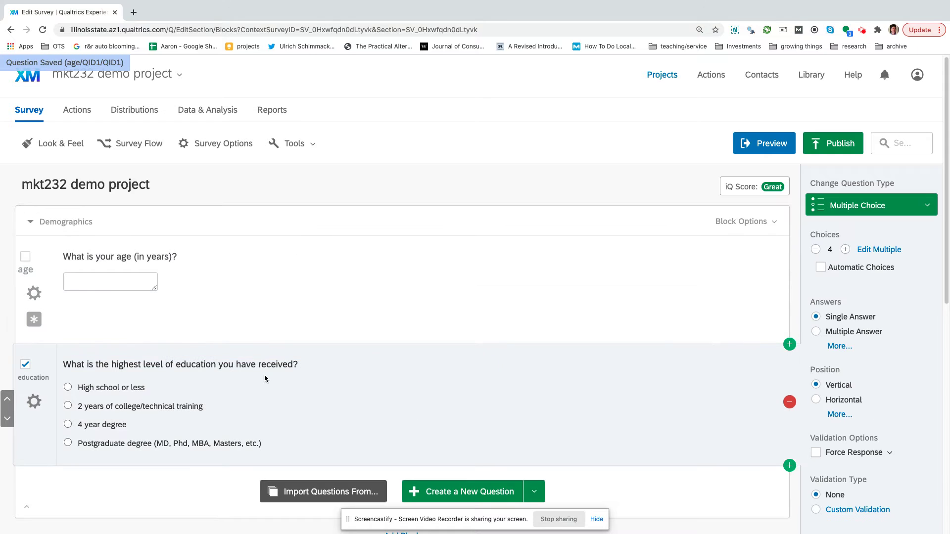
# Turn on Force Response for the education question.
pyautogui.click(815, 453)
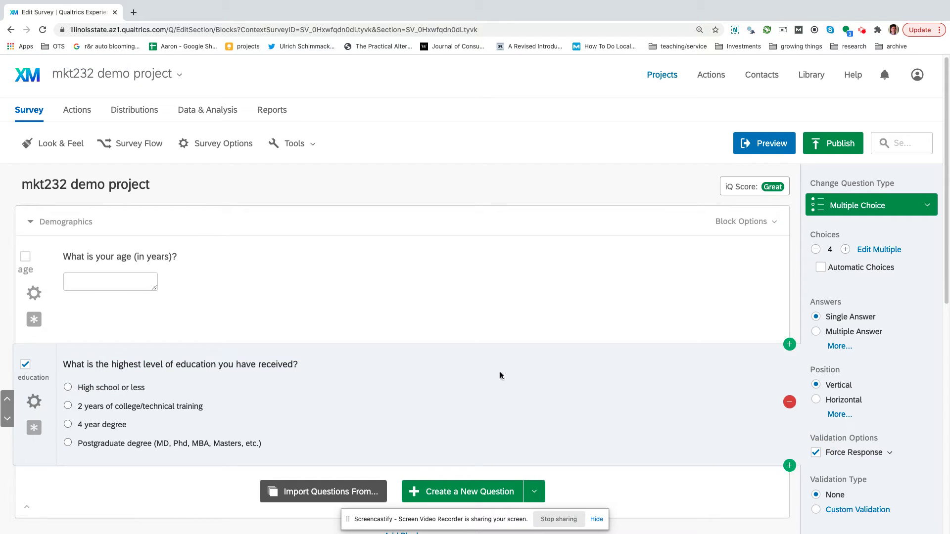
pyautogui.scroll(-1, 376, 381)
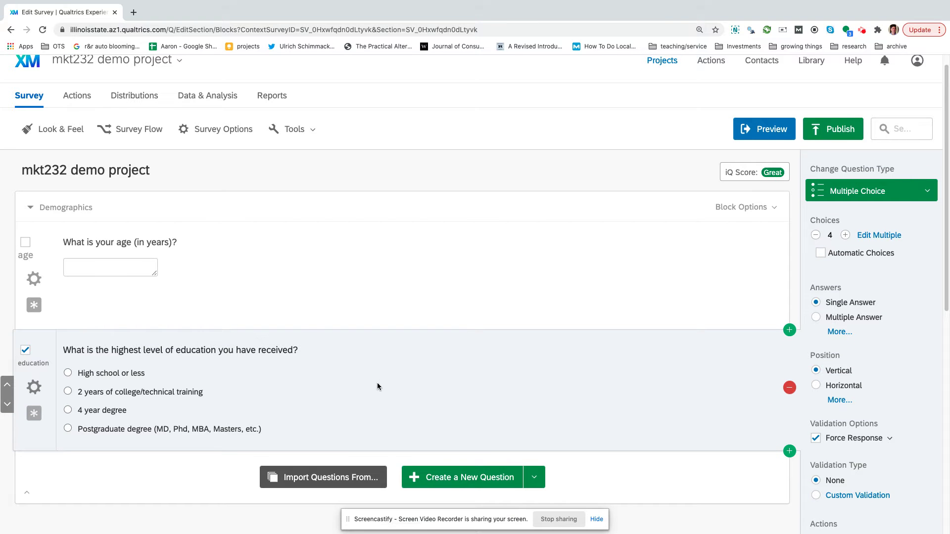
pyautogui.scroll(-1, 480, 420)
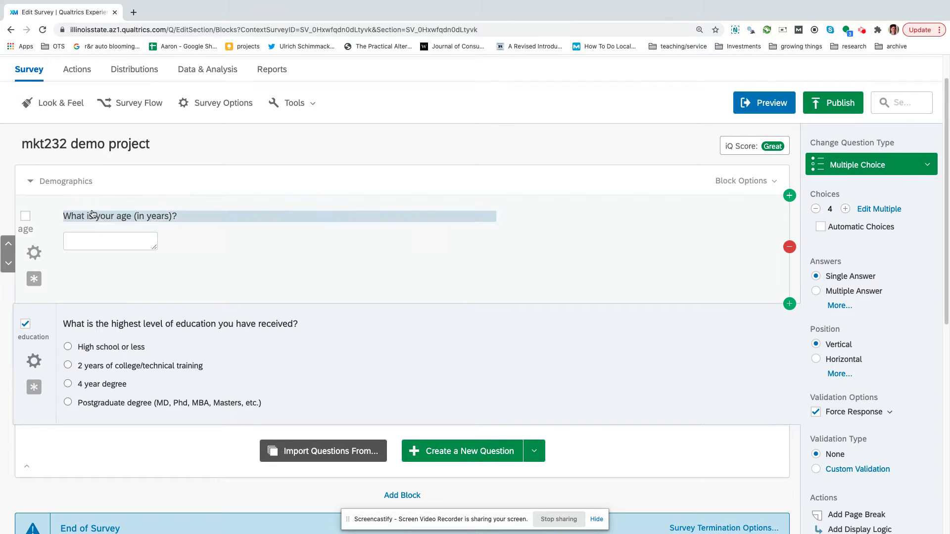
pyautogui.scroll(-2, 564, 388)
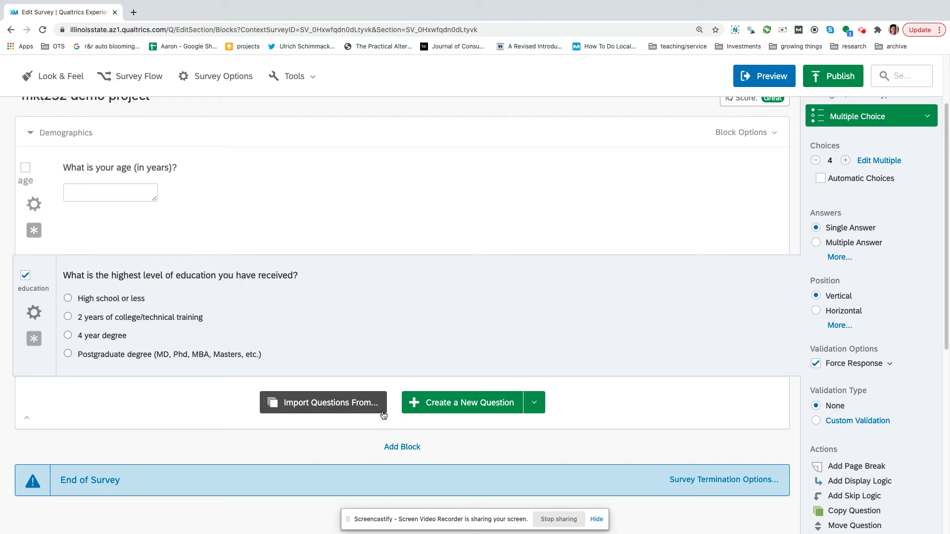
# Add a new survey block and name it 'Opinions'.
pyautogui.click(406, 448)
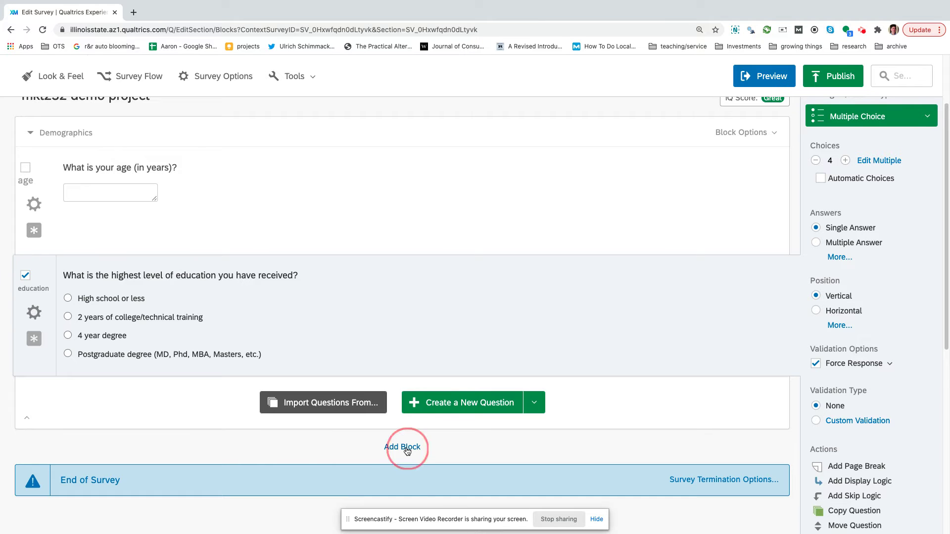
pyautogui.scroll(-3, 317, 448)
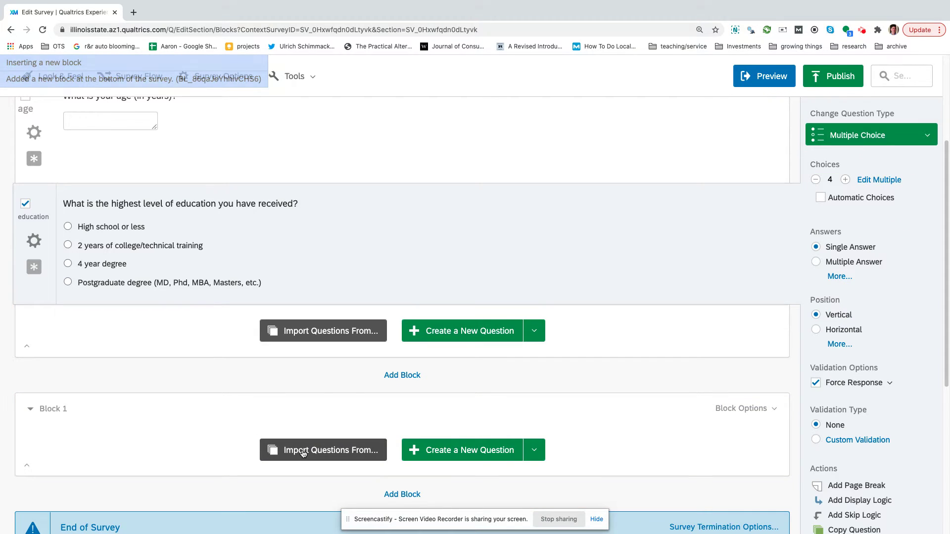
pyautogui.click(57, 409)
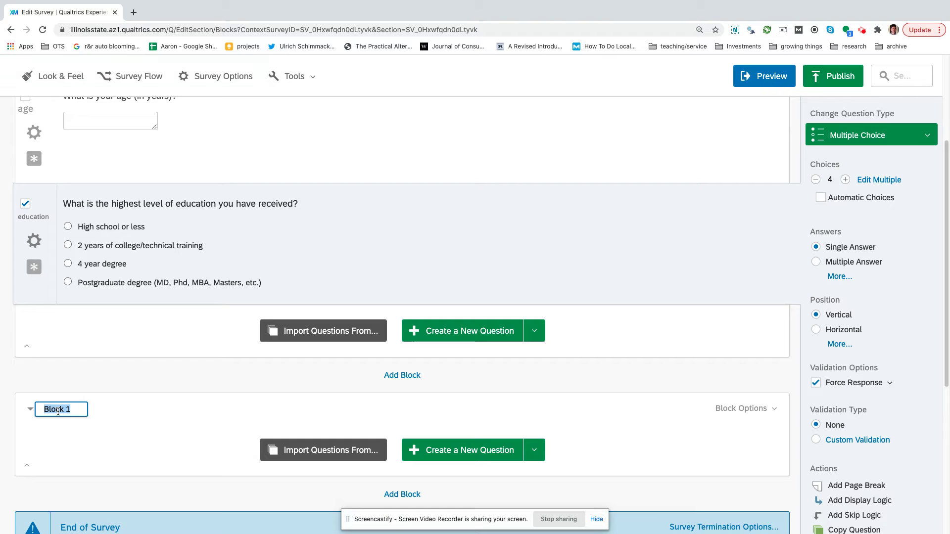
pyautogui.write('Opinions')
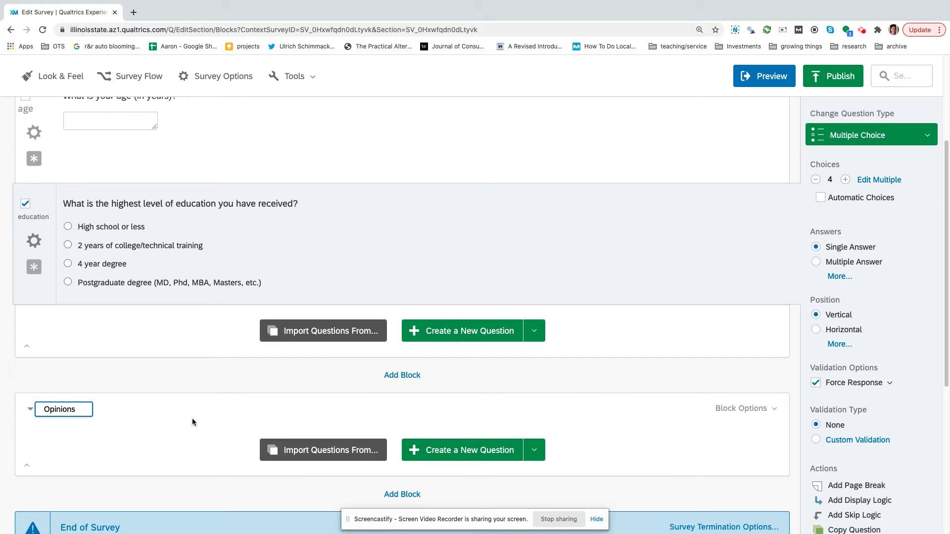
pyautogui.click(210, 415)
pyautogui.scroll(-1, 372, 421)
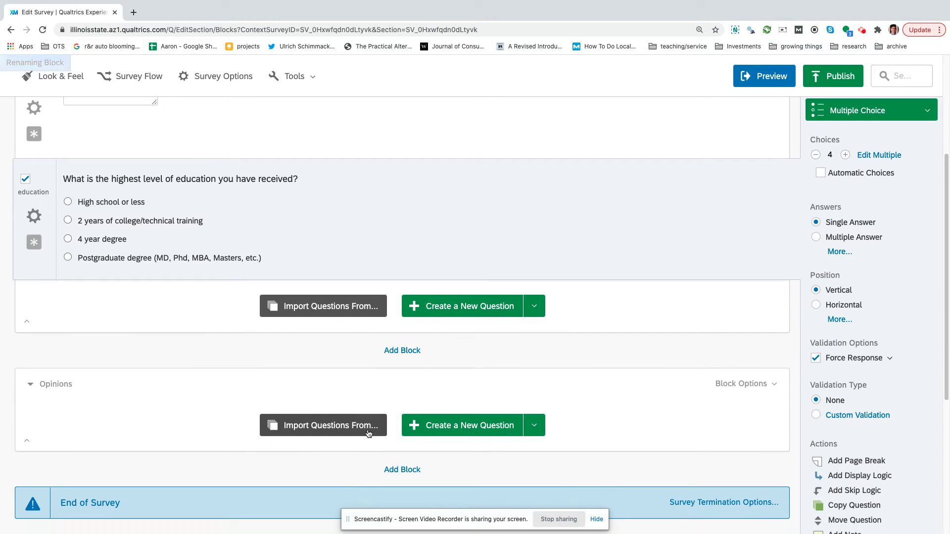
# Add Q3 to Opinions reading 'Please indicate how much you agree with the following statements:'.
pyautogui.click(467, 427)
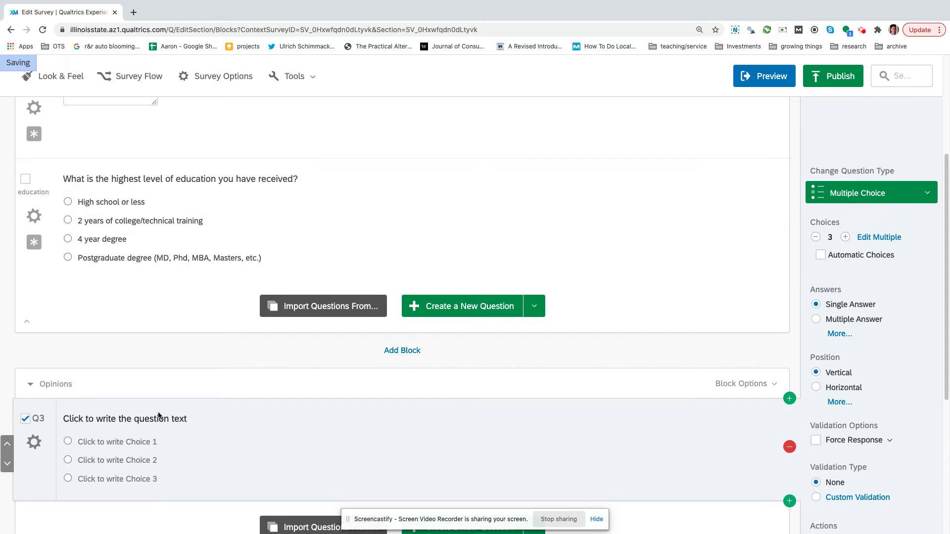
pyautogui.click(118, 420)
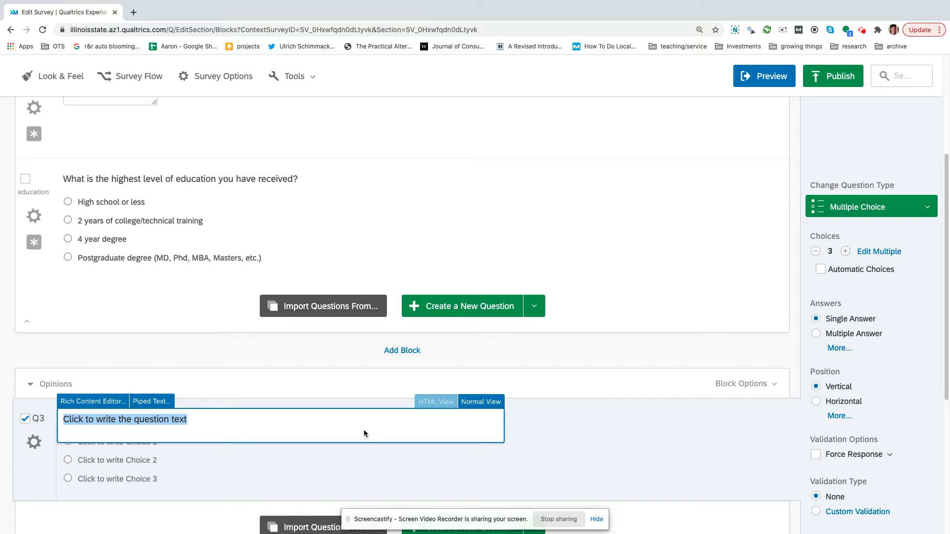
pyautogui.write('Ple')
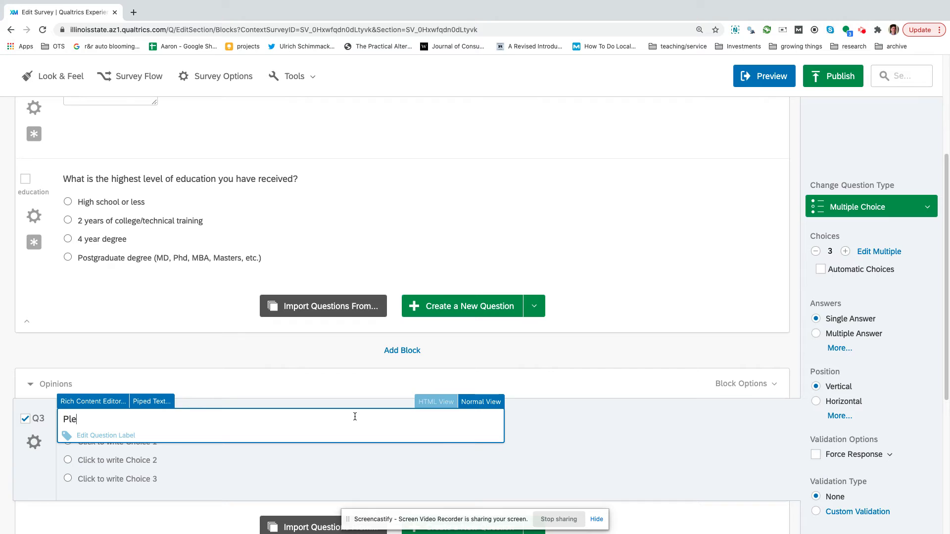
pyautogui.write('ase indicate how muc')
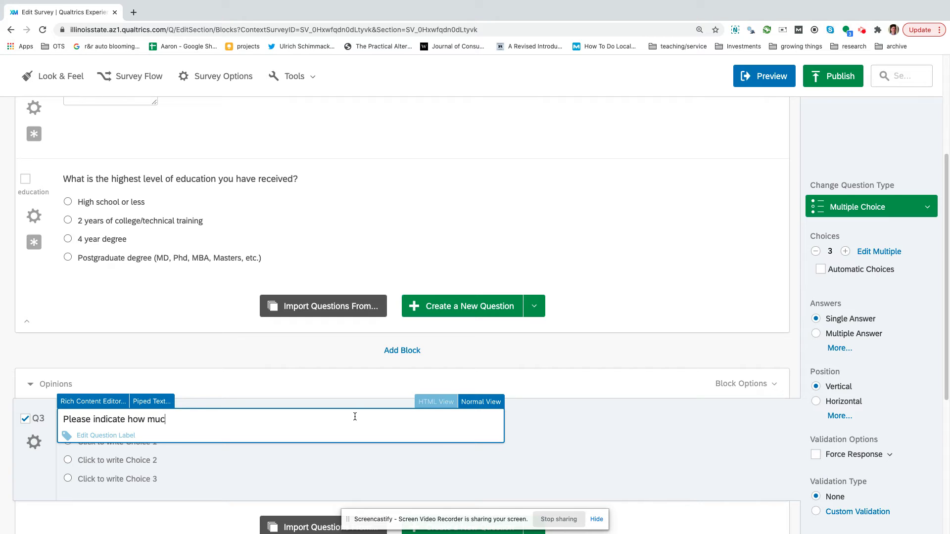
pyautogui.write('h you agree with the followin')
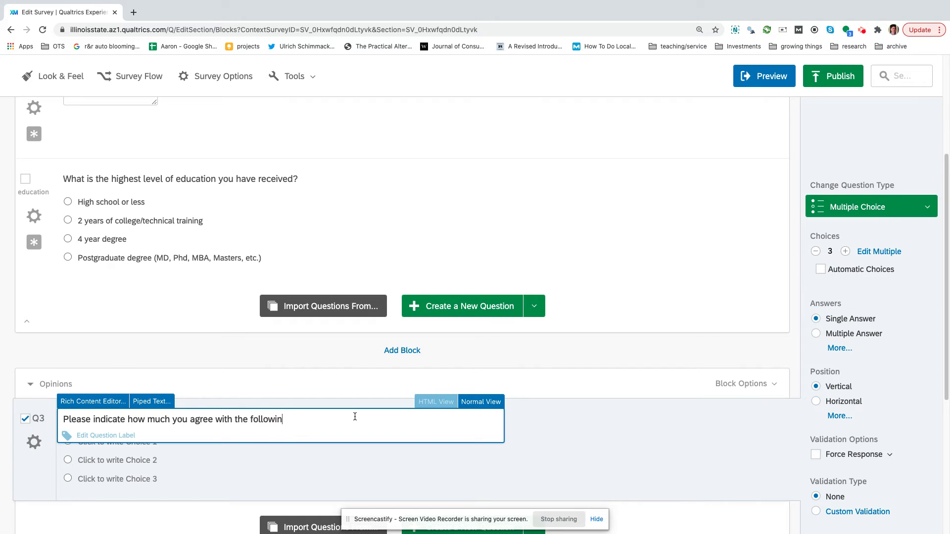
pyautogui.write('g statements:')
pyautogui.click(547, 429)
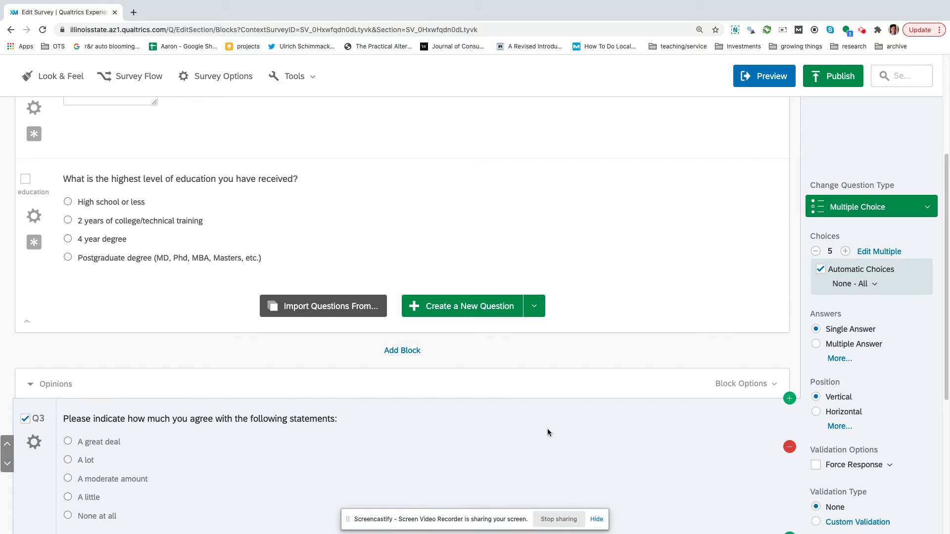
pyautogui.click(348, 420)
pyautogui.moveTo(347, 420); pyautogui.dragTo(62, 420)
# Make Q3's text bold at 14pt in the Rich Content Editor.
pyautogui.hotkey('ctrl', 'x')
pyautogui.click(93, 402)
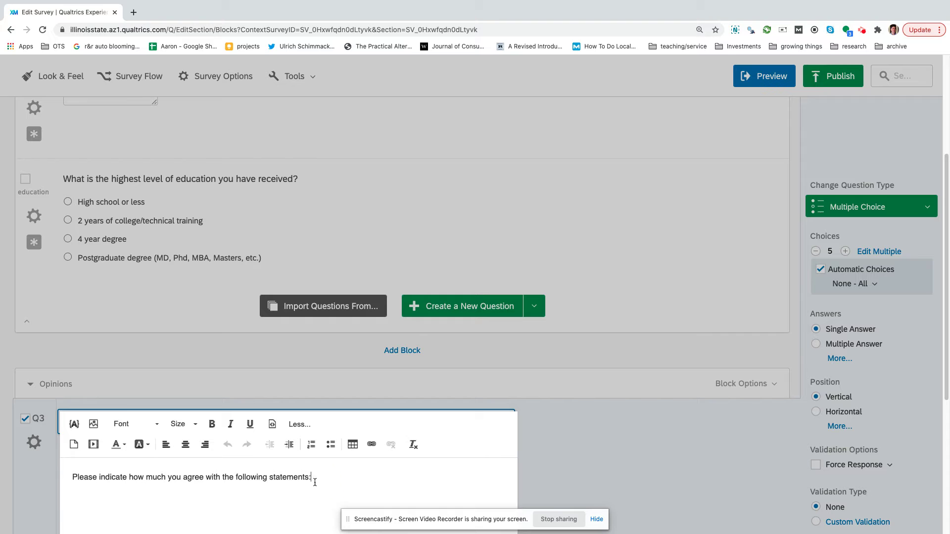
pyautogui.moveTo(313, 478); pyautogui.dragTo(32, 479)
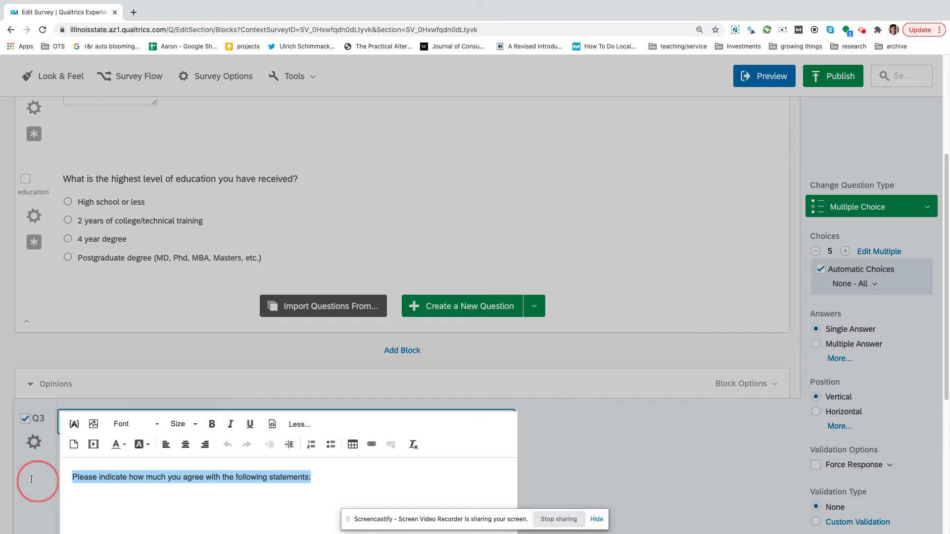
pyautogui.click(187, 424)
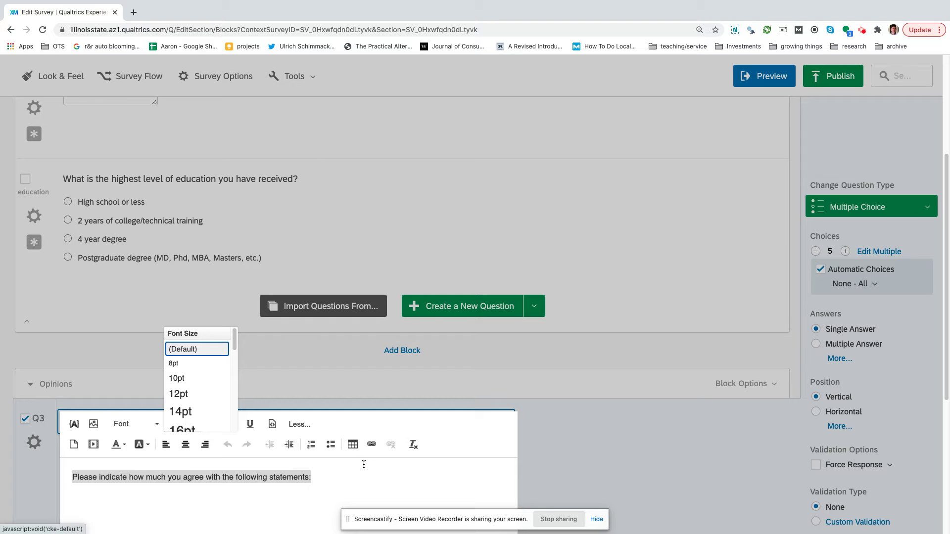
pyautogui.click(318, 461)
pyautogui.moveTo(318, 470); pyautogui.dragTo(44, 469)
pyautogui.click(146, 425)
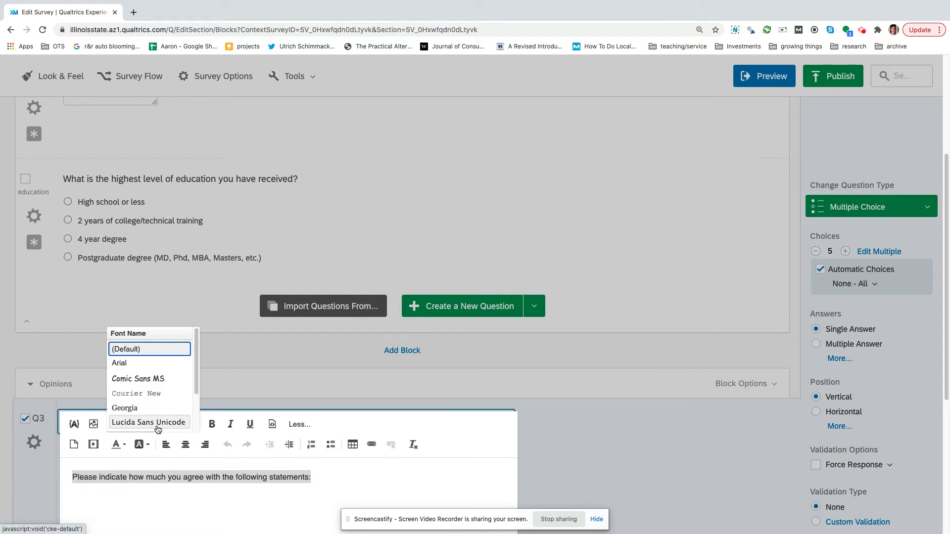
pyautogui.click(206, 426)
pyautogui.click(192, 425)
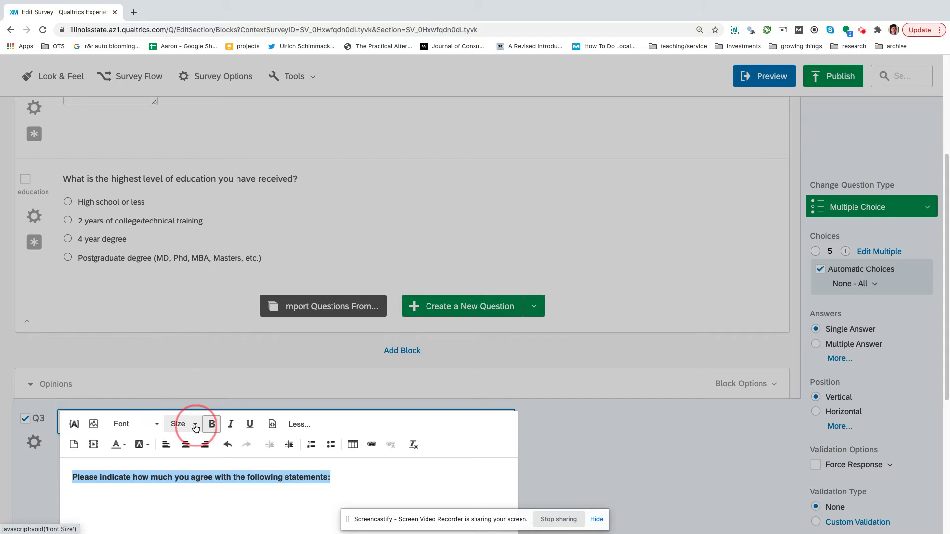
pyautogui.click(195, 411)
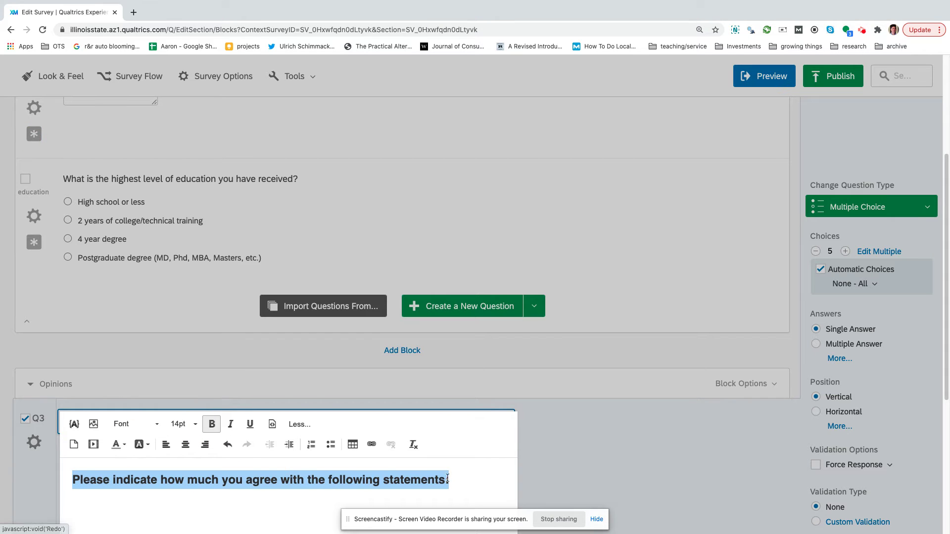
pyautogui.click(566, 467)
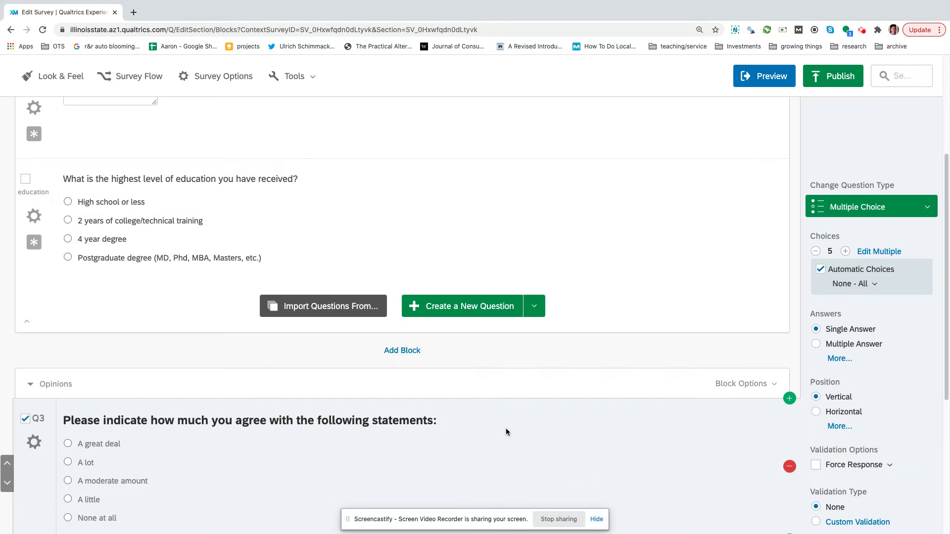
# Change Q3 to a Descriptive Text item and add a new question below it.
pyautogui.scroll(-1, 512, 416)
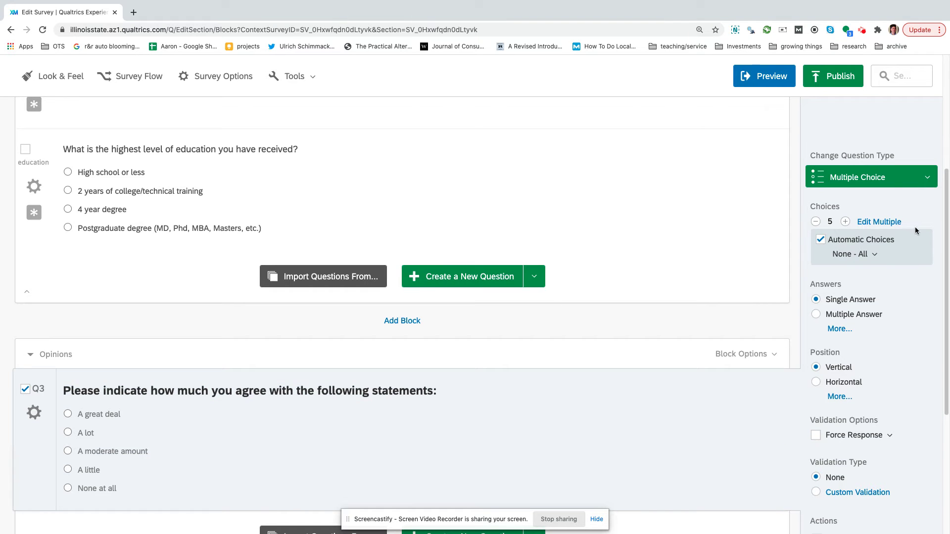
pyautogui.click(895, 182)
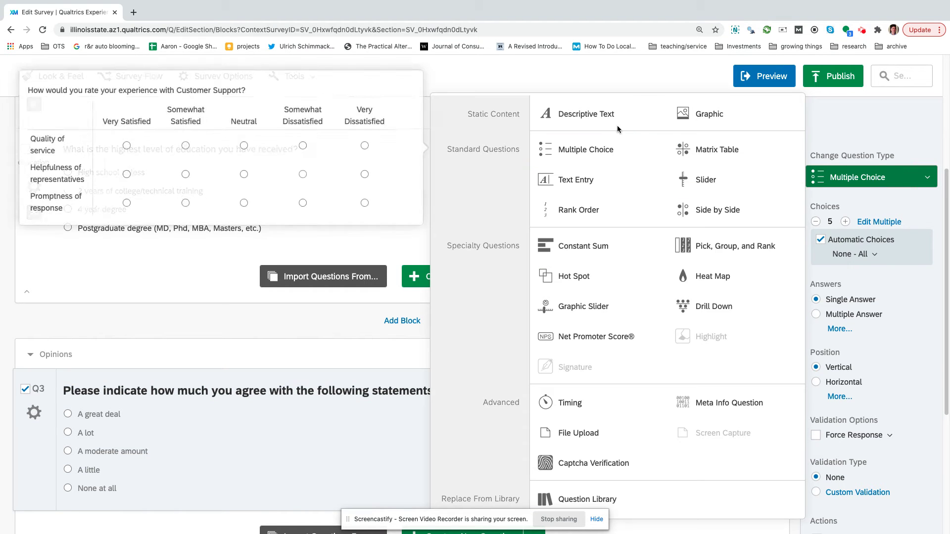
pyautogui.click(603, 114)
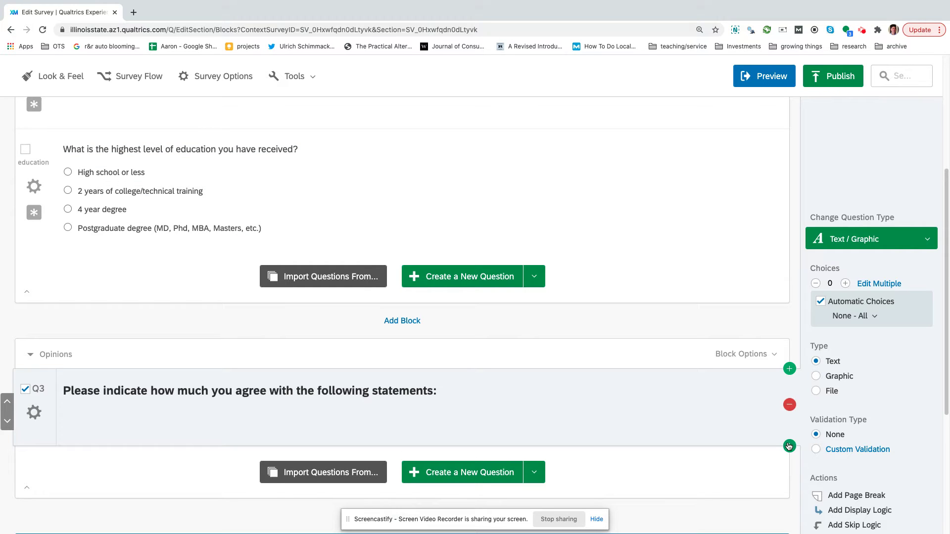
pyautogui.click(790, 447)
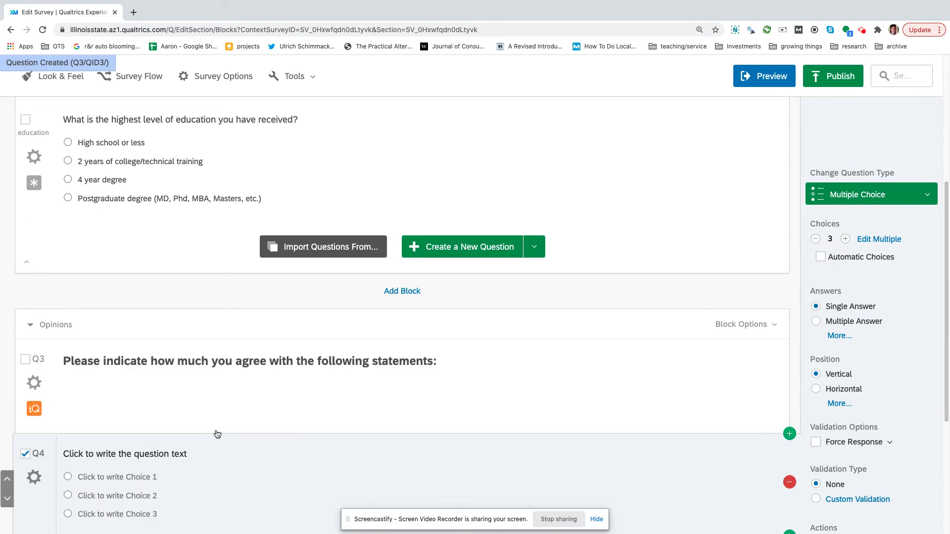
# Write Q4's statement 'I like to go bowling with my friends' to get automatic like/dislike choices.
pyautogui.click(171, 454)
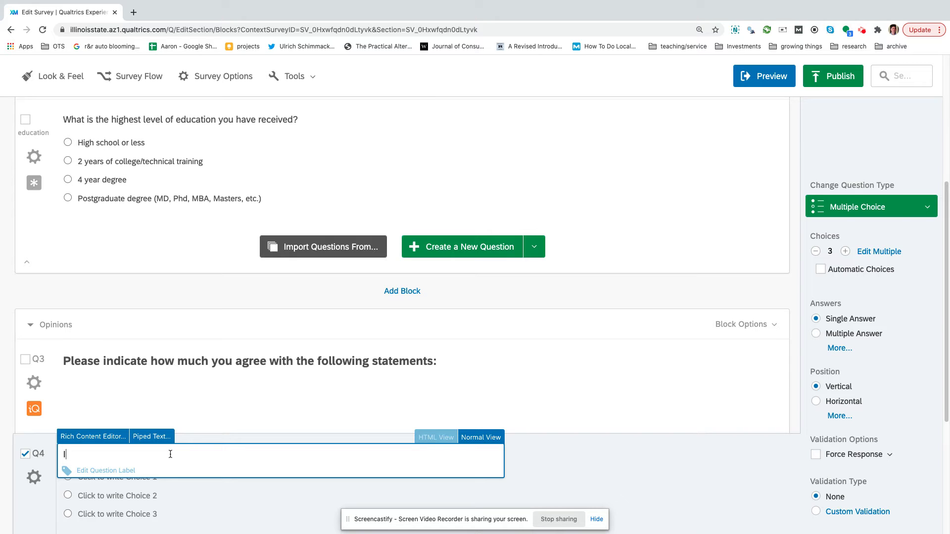
pyautogui.write('like to ')
pyautogui.write('go bwo')
pyautogui.write('owling')
pyautogui.write(' with ')
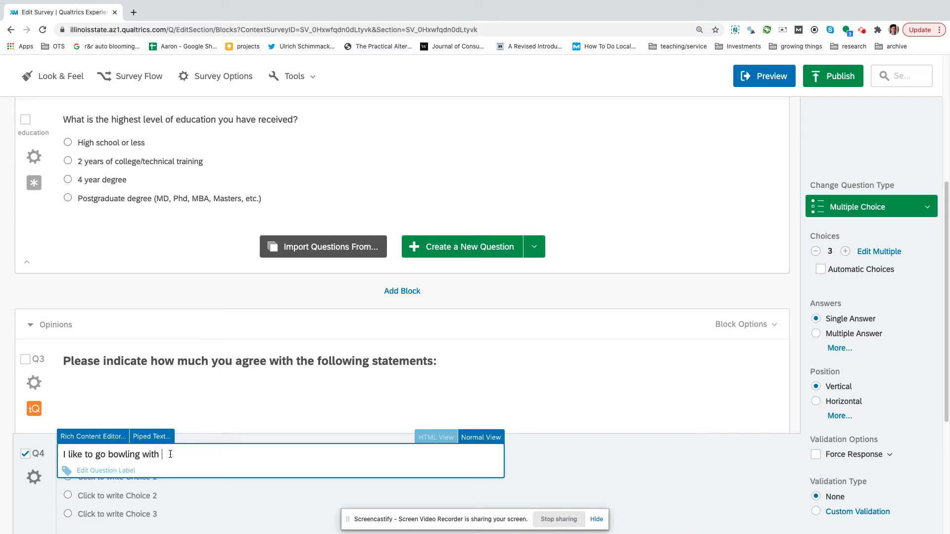
pyautogui.write('my friends')
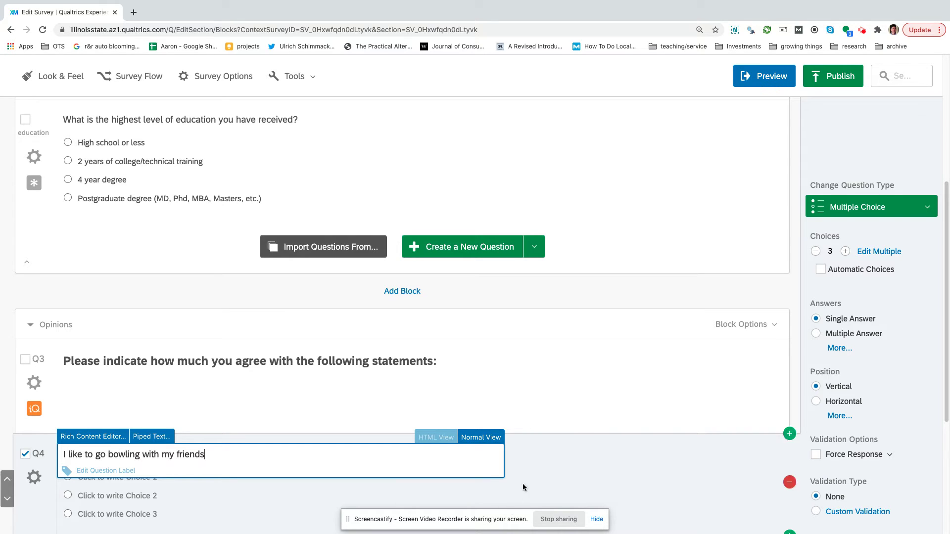
pyautogui.click(529, 467)
pyautogui.scroll(-2, 422, 408)
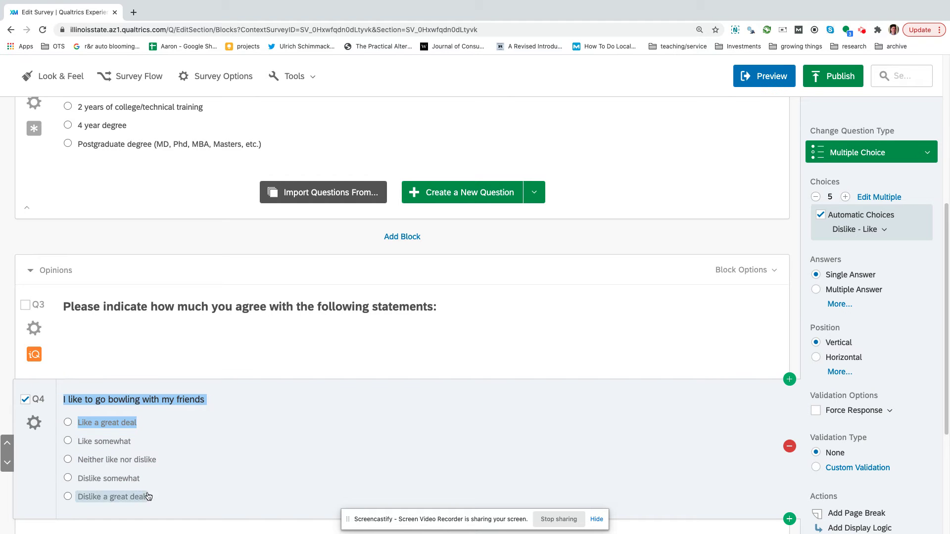
# Give Q4 horizontal Disagree - Agree automatic choices expanded to seven points.
pyautogui.click(870, 232)
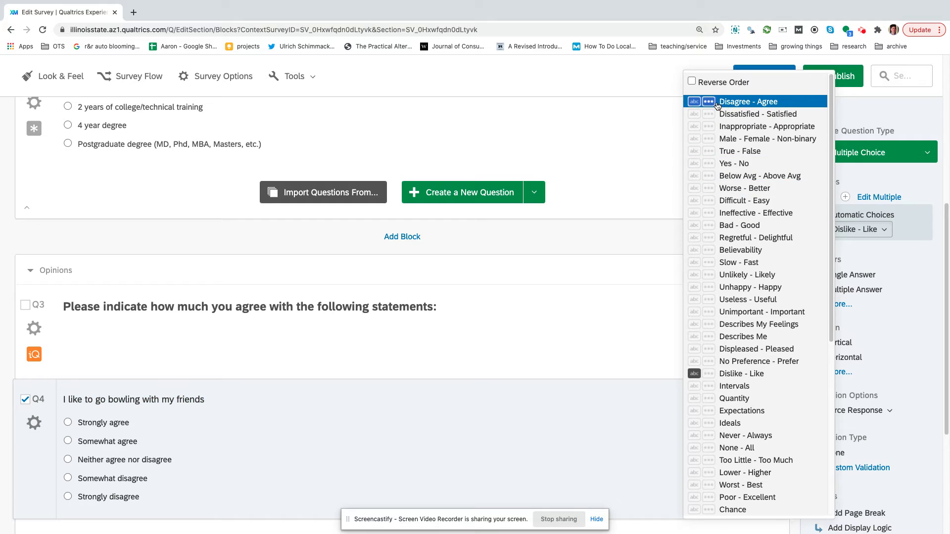
pyautogui.click(695, 105)
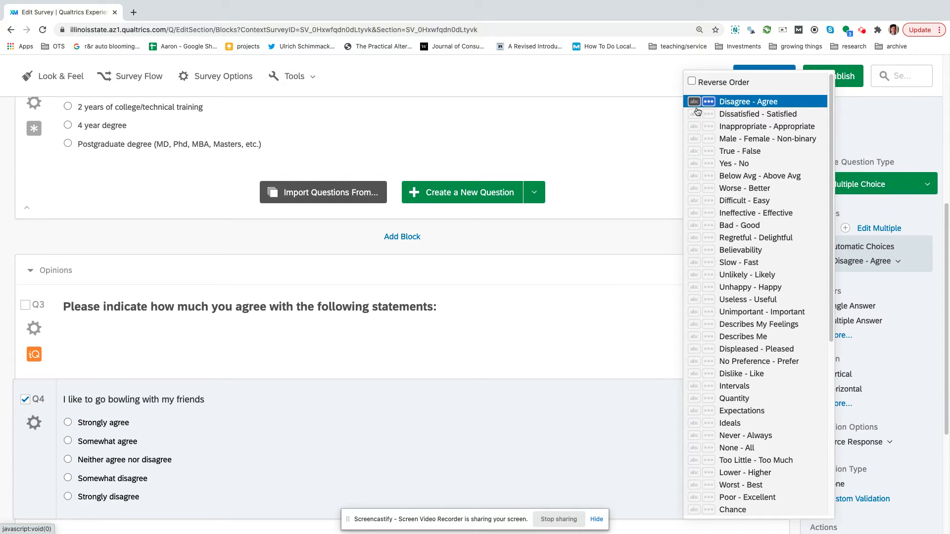
pyautogui.click(697, 109)
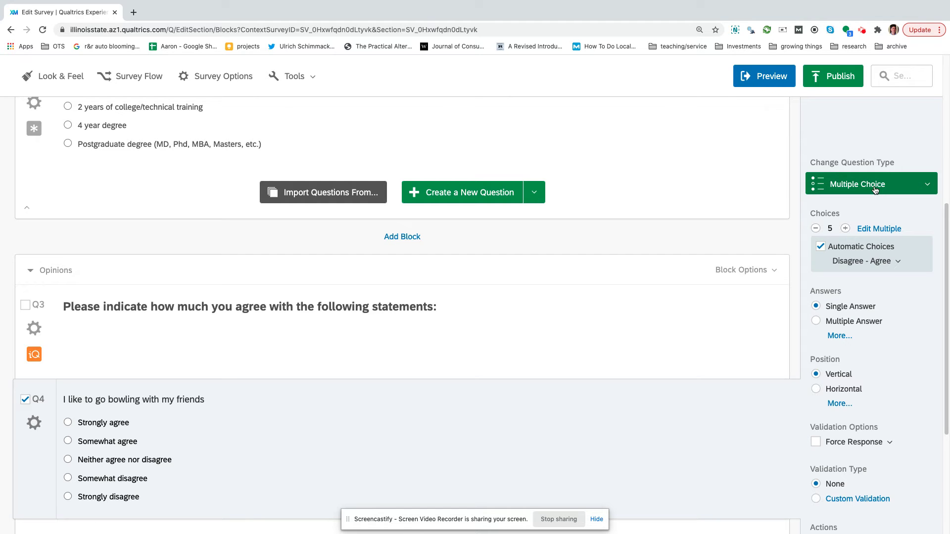
pyautogui.click(815, 389)
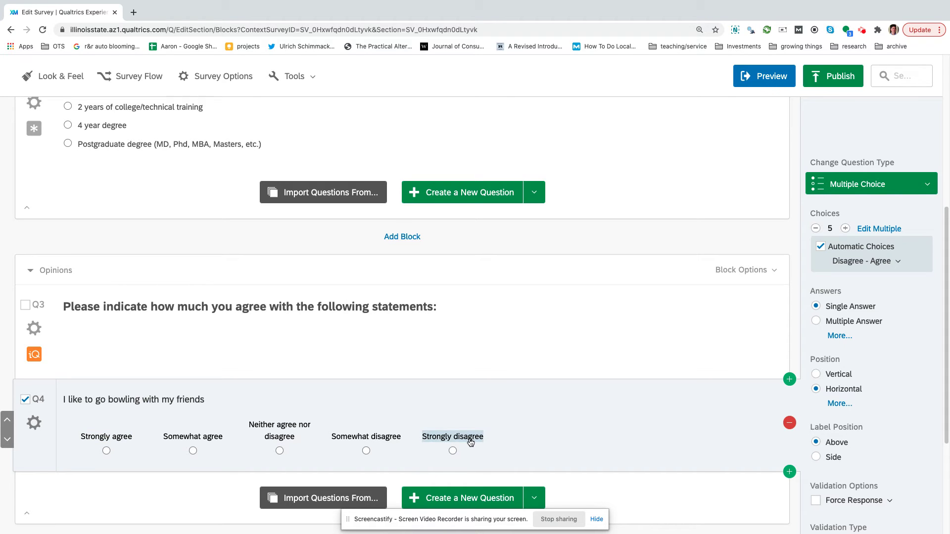
pyautogui.click(845, 229)
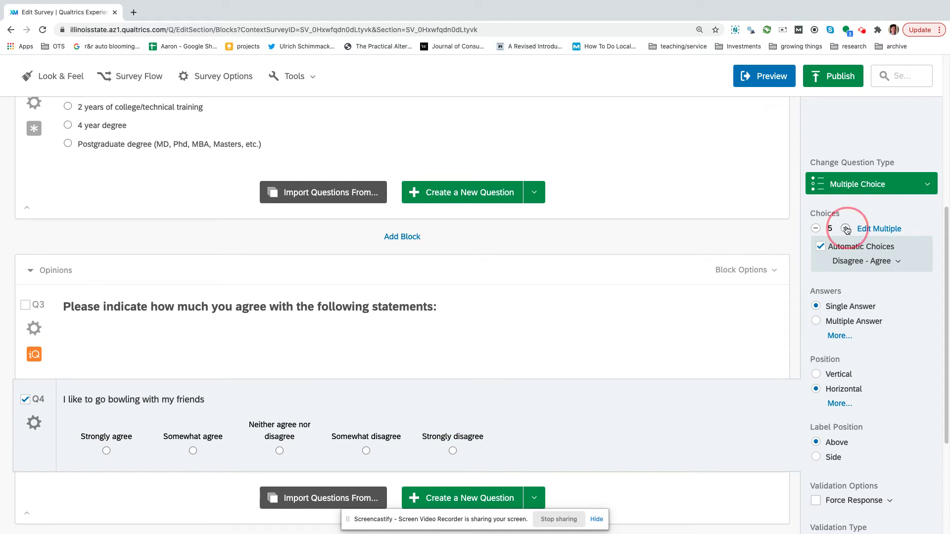
pyautogui.click(845, 229)
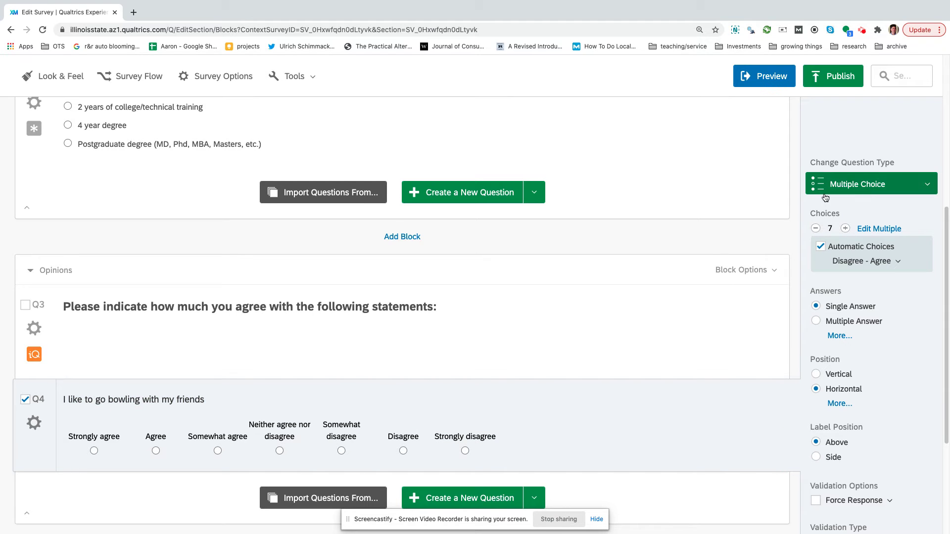
pyautogui.click(908, 191)
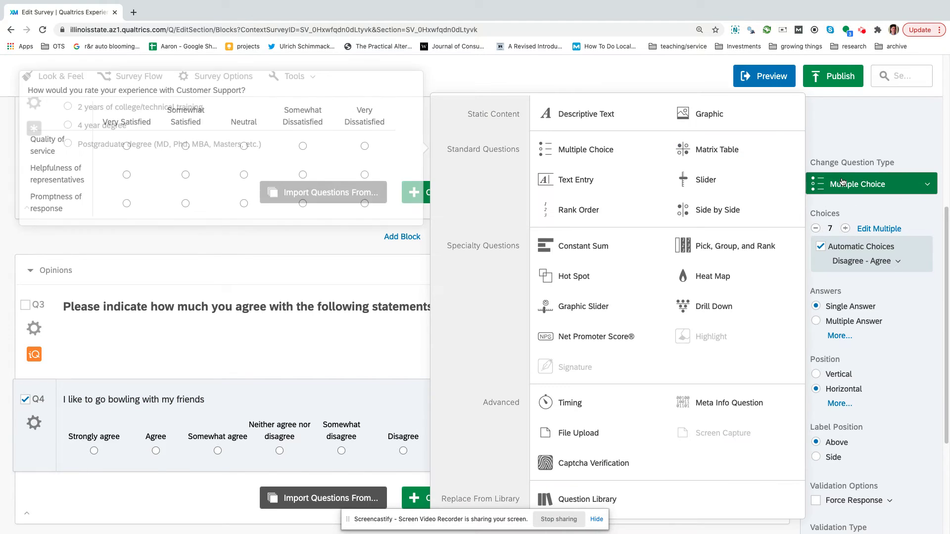
# Reverse Q4's seven-point scale to run from Strongly disagree to Strongly agree.
pyautogui.click(878, 231)
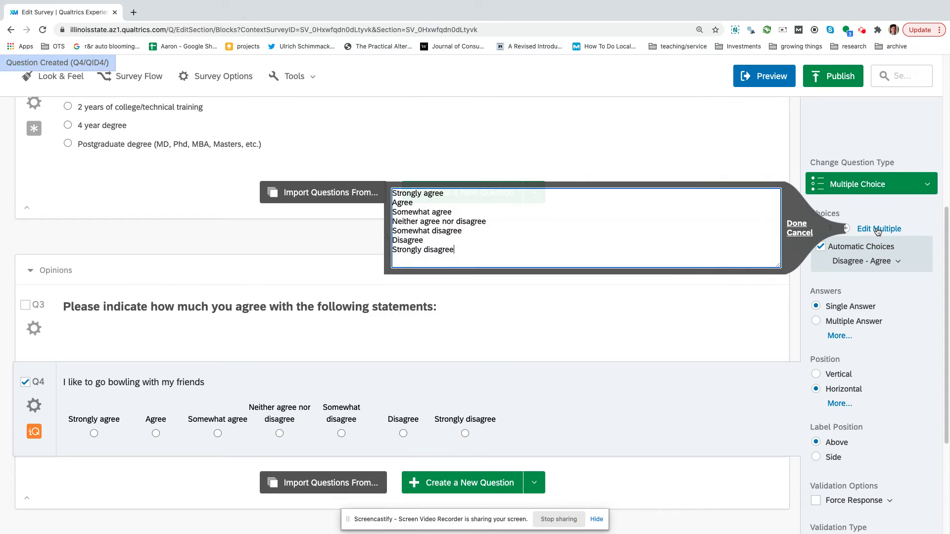
pyautogui.click(799, 233)
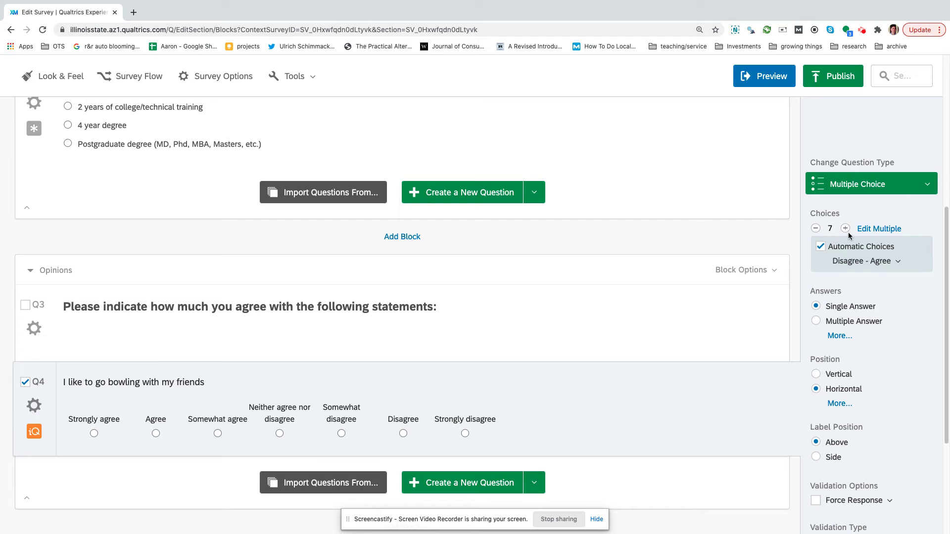
pyautogui.click(892, 262)
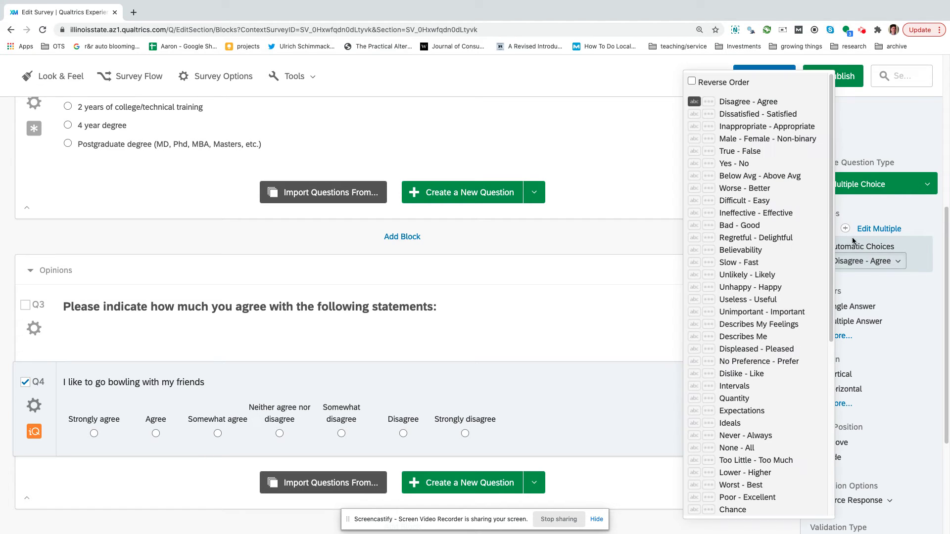
pyautogui.click(692, 81)
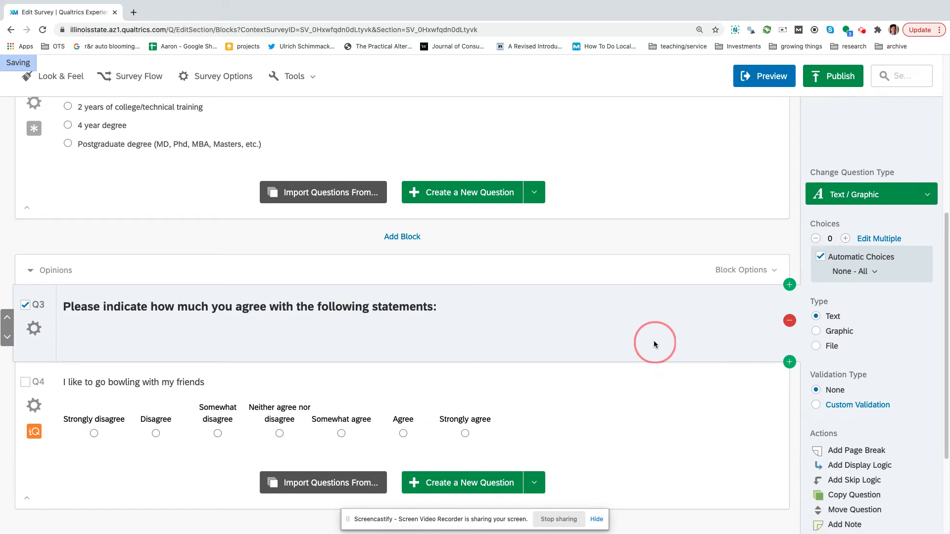
# Select Q3, the agreement instruction question.
pyautogui.click(652, 342)
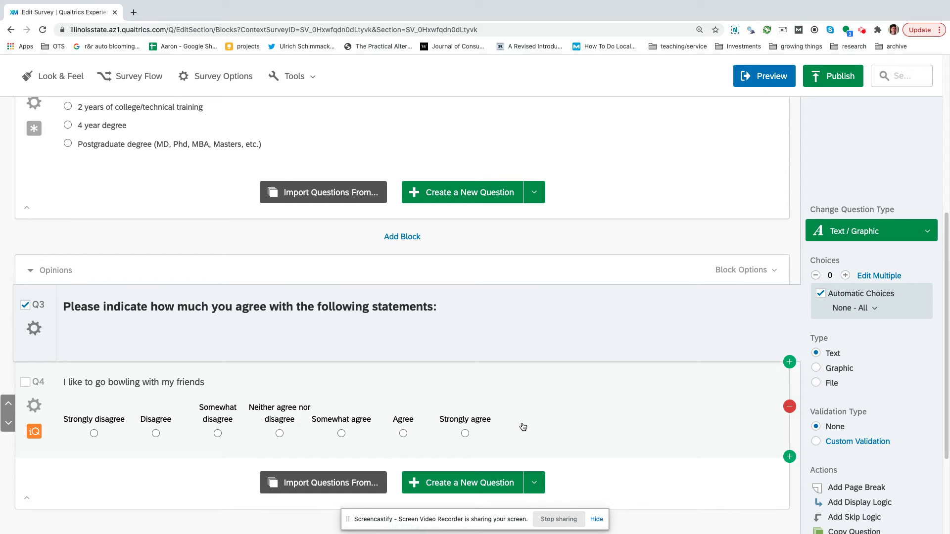
# Relabel question Q4 as 'bowling'.
pyautogui.click(39, 387)
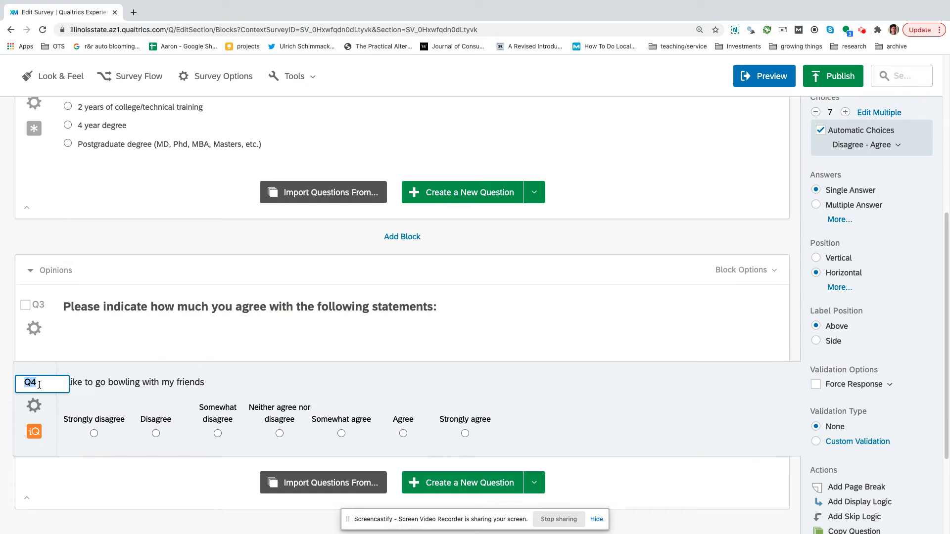
pyautogui.write('bowling')
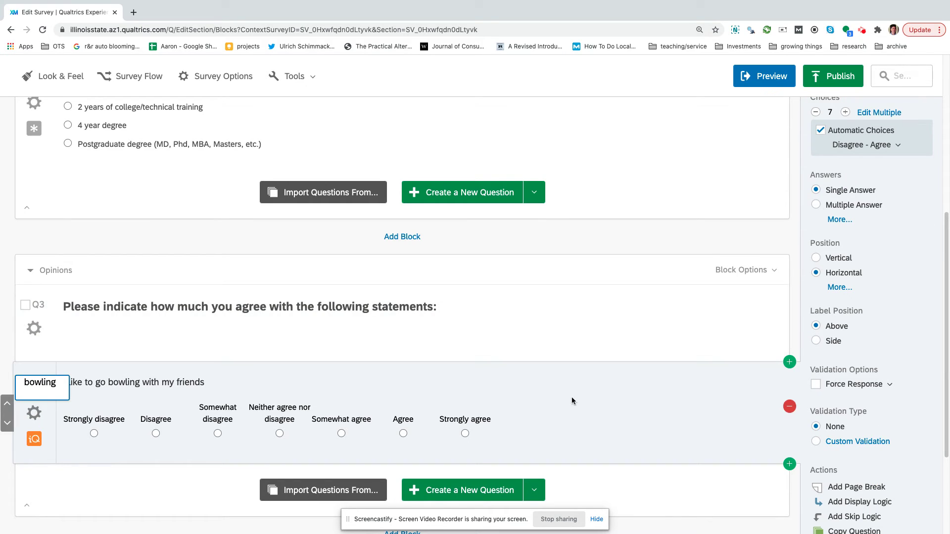
pyautogui.click(602, 394)
# Require a response to the bowling question and duplicate it.
pyautogui.scroll(-2, 594, 451)
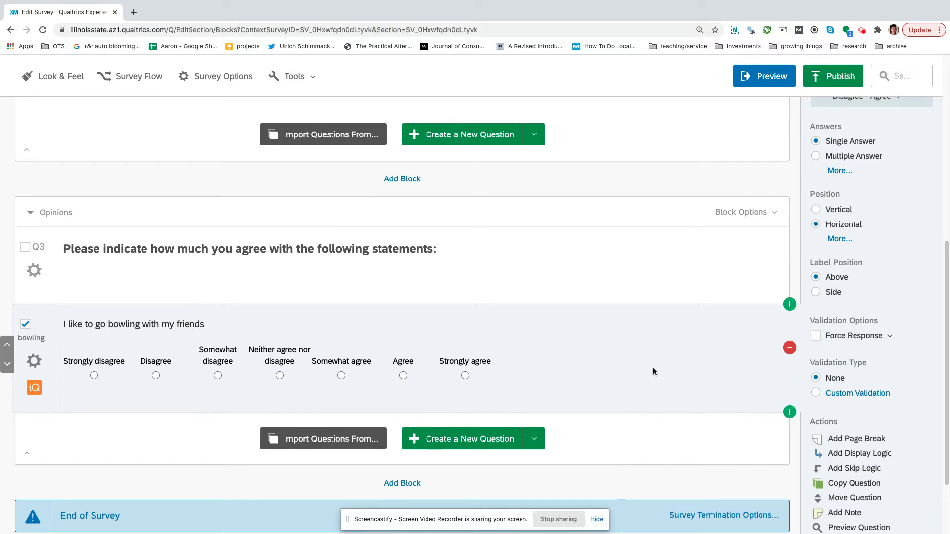
pyautogui.scroll(2, 608, 378)
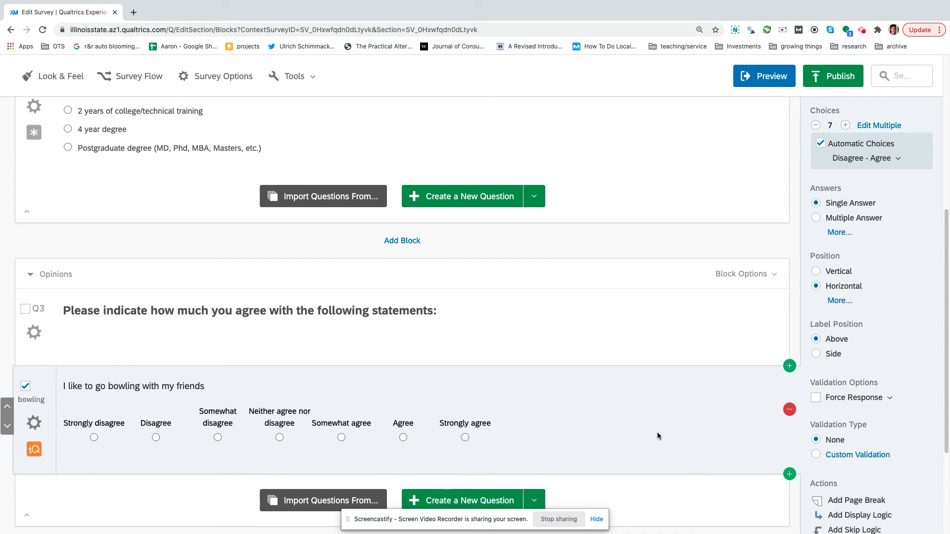
pyautogui.scroll(-2, 724, 421)
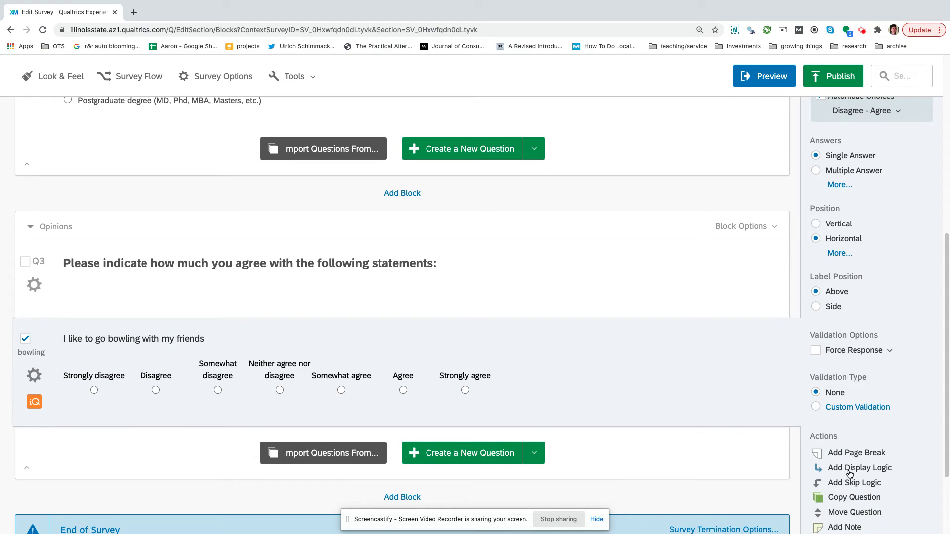
pyautogui.click(817, 353)
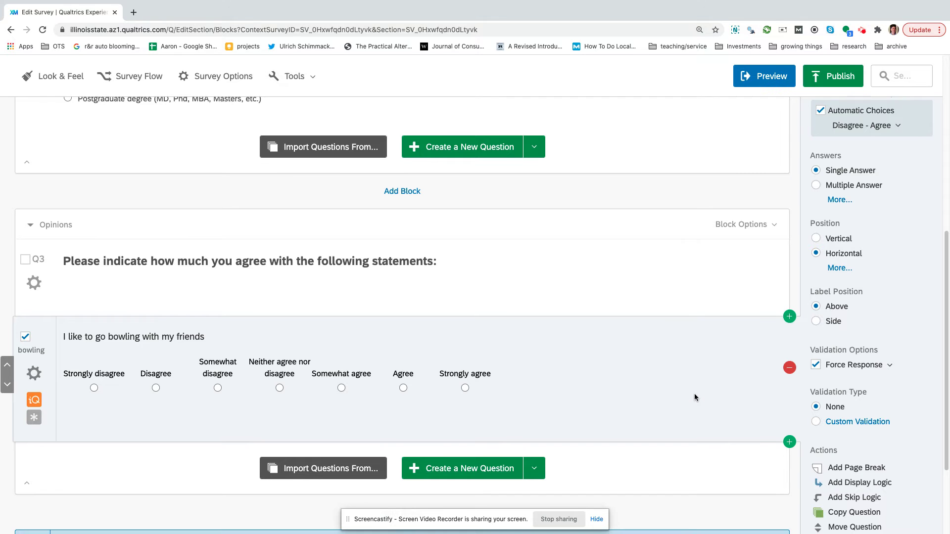
pyautogui.scroll(-3, 693, 393)
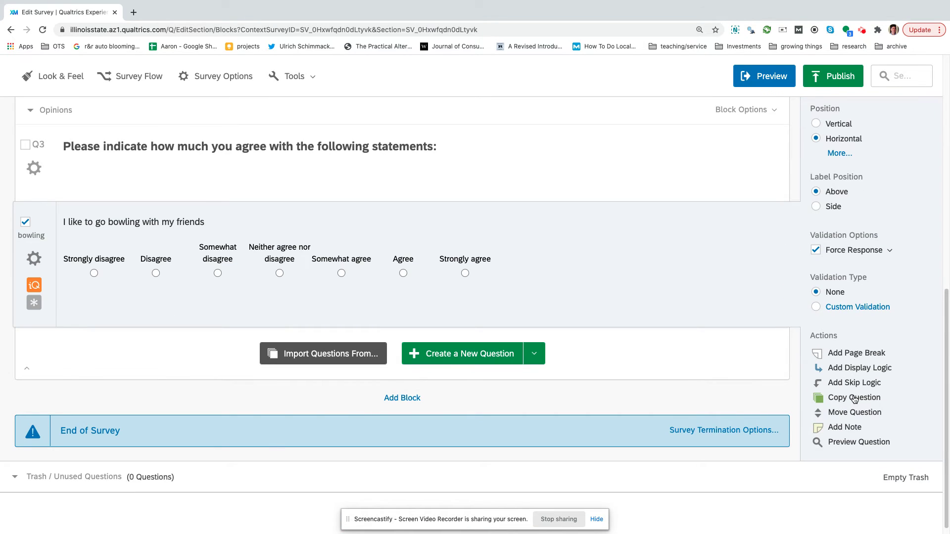
pyautogui.click(855, 399)
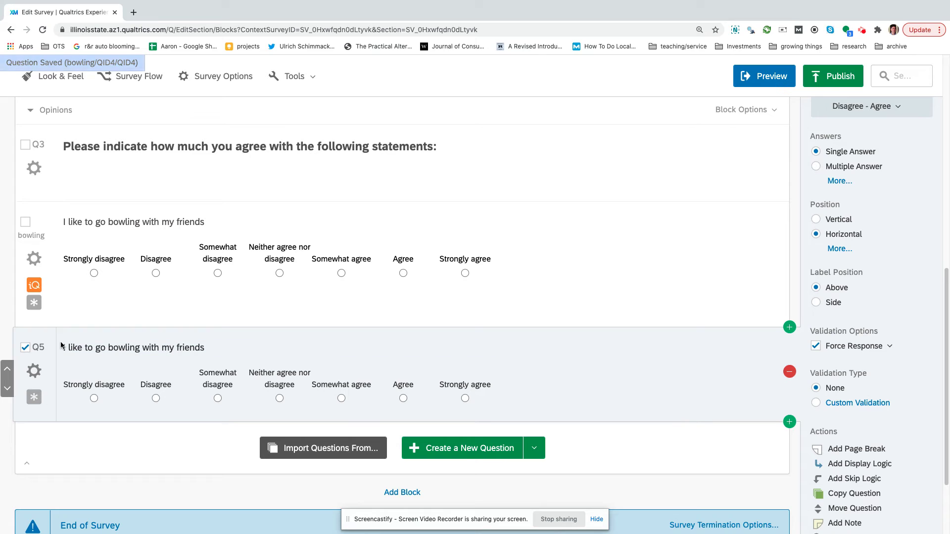
# Label the copied Q5 as 'swimming'.
pyautogui.click(38, 347)
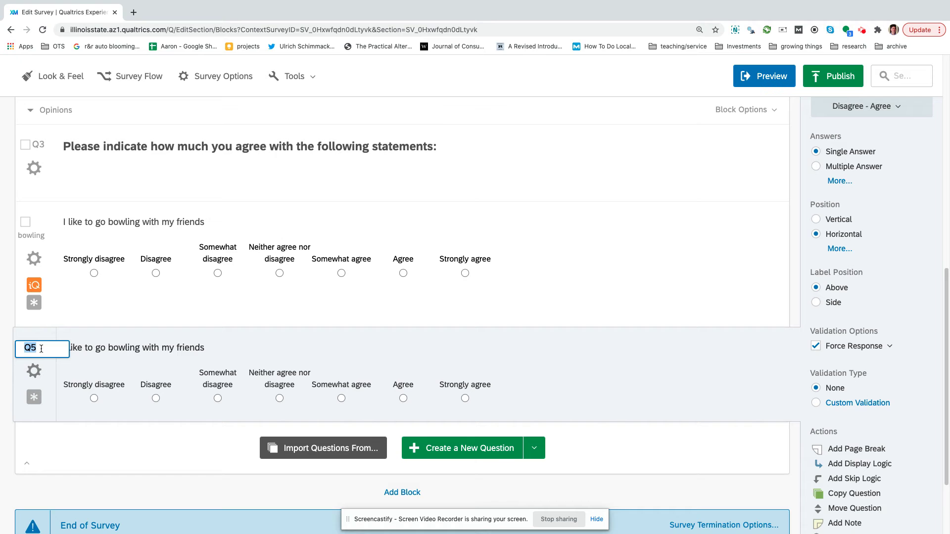
pyautogui.write('swimming')
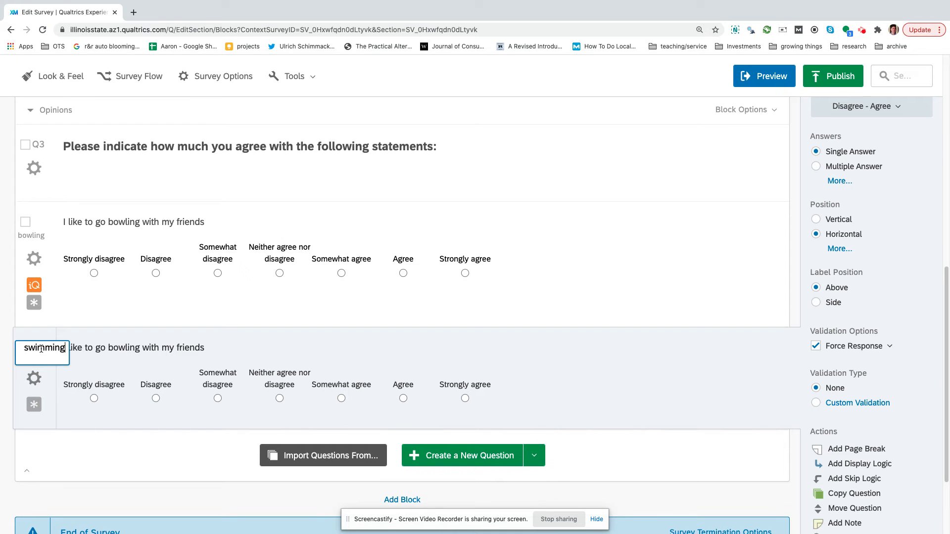
pyautogui.click(138, 347)
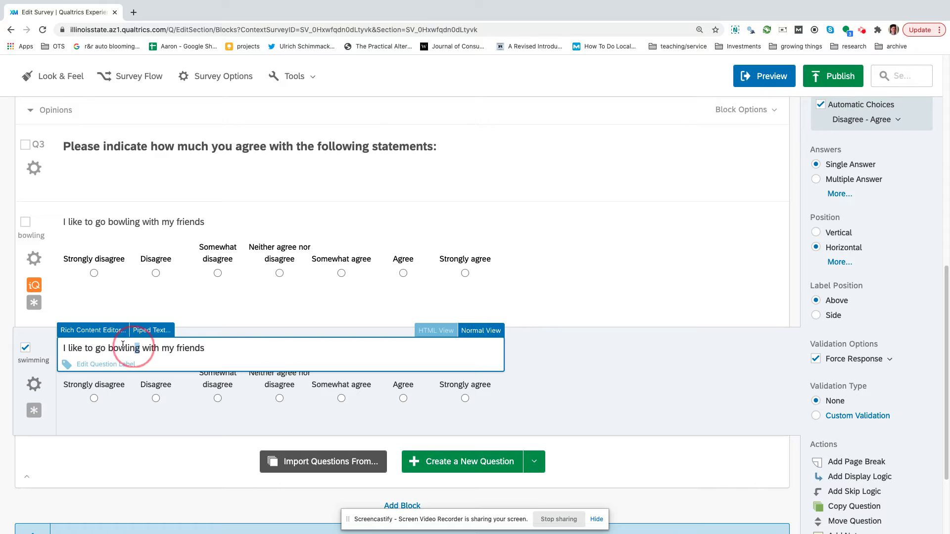
# Change the copy's text to 'I like to go swimming with my friends'.
pyautogui.moveTo(141, 348); pyautogui.dragTo(107, 347)
pyautogui.write('swimming')
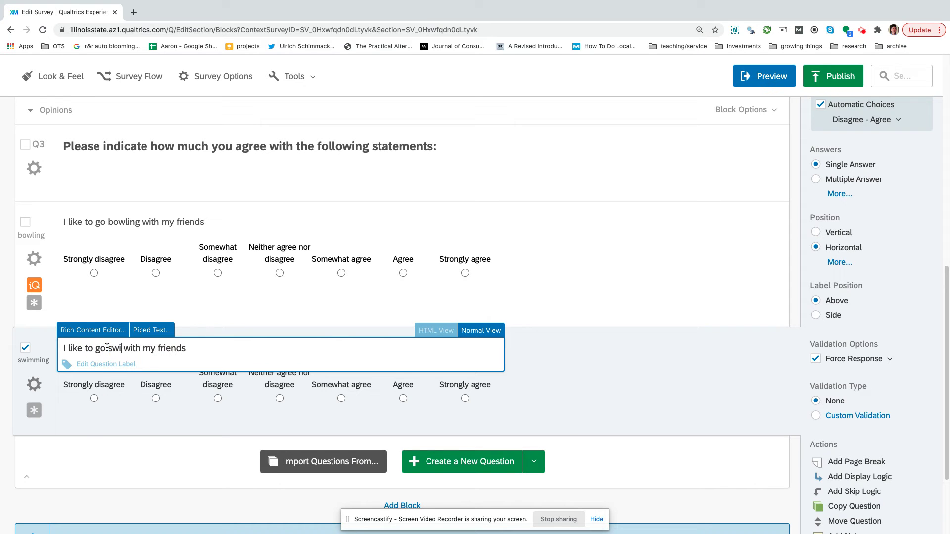
pyautogui.click(603, 364)
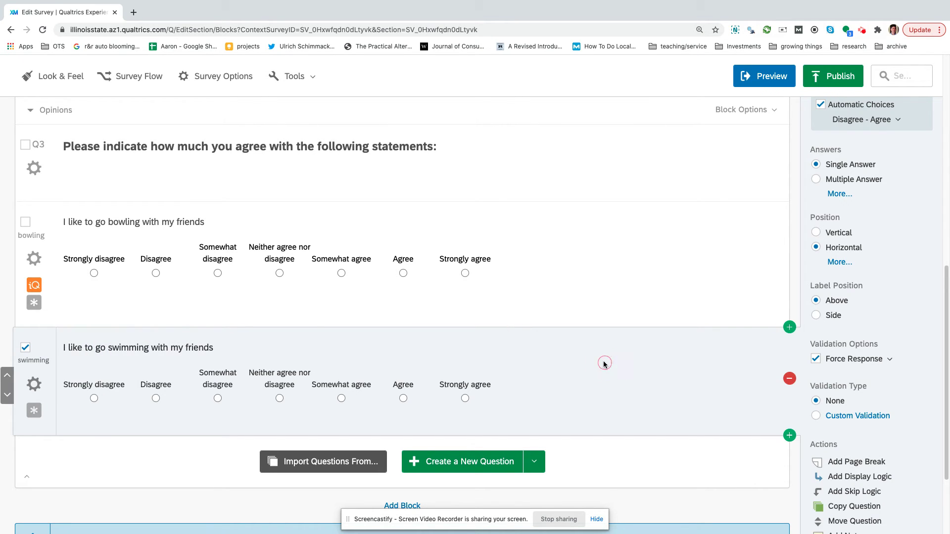
pyautogui.scroll(-1, 618, 382)
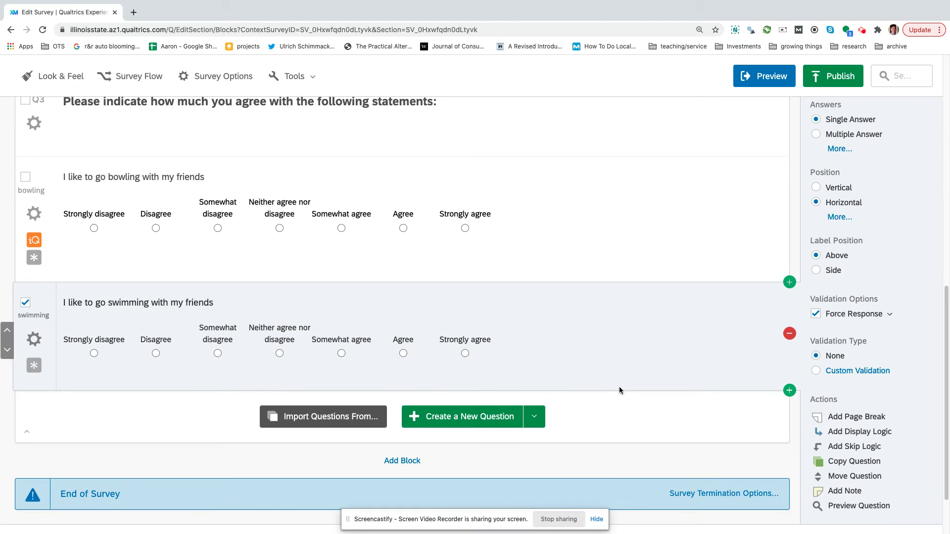
pyautogui.scroll(-1, 619, 389)
pyautogui.scroll(3, 643, 404)
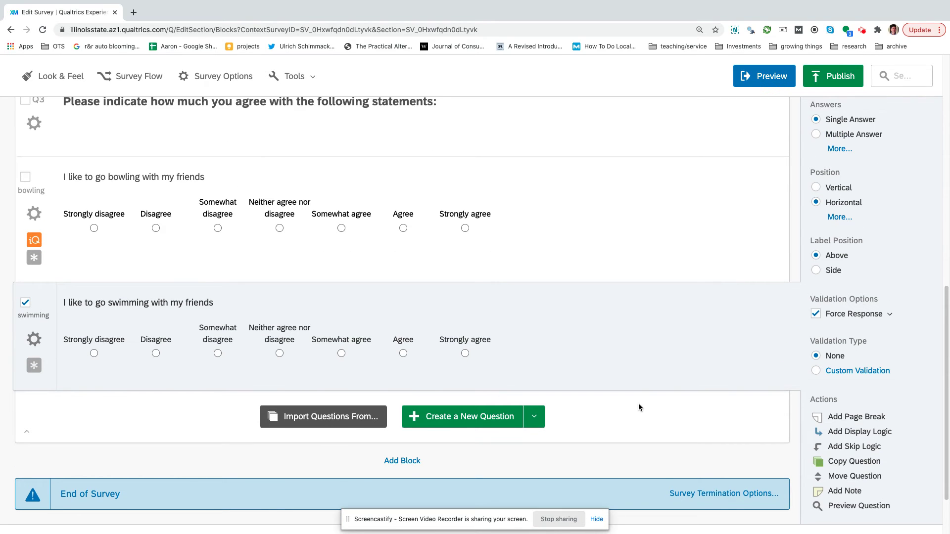
pyautogui.scroll(2, 638, 407)
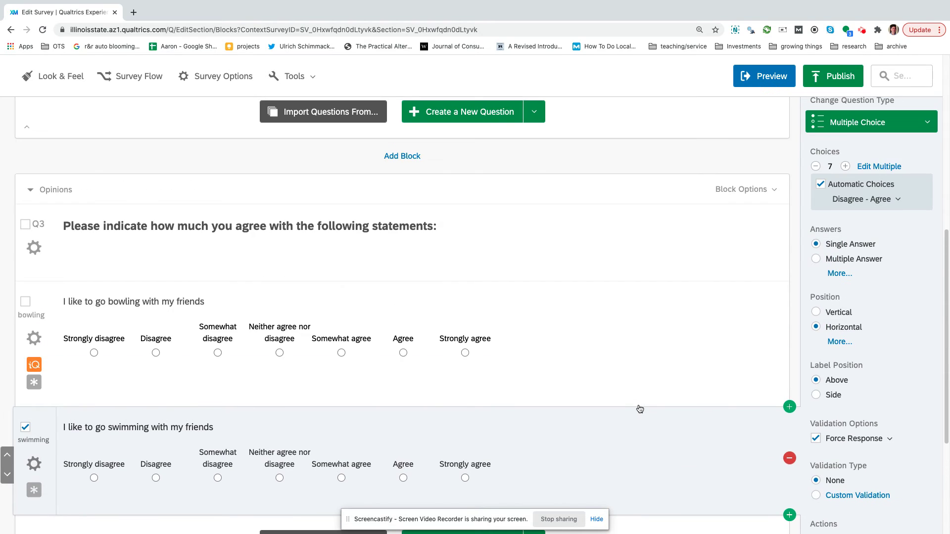
pyautogui.scroll(-2, 663, 403)
pyautogui.scroll(-2, 707, 460)
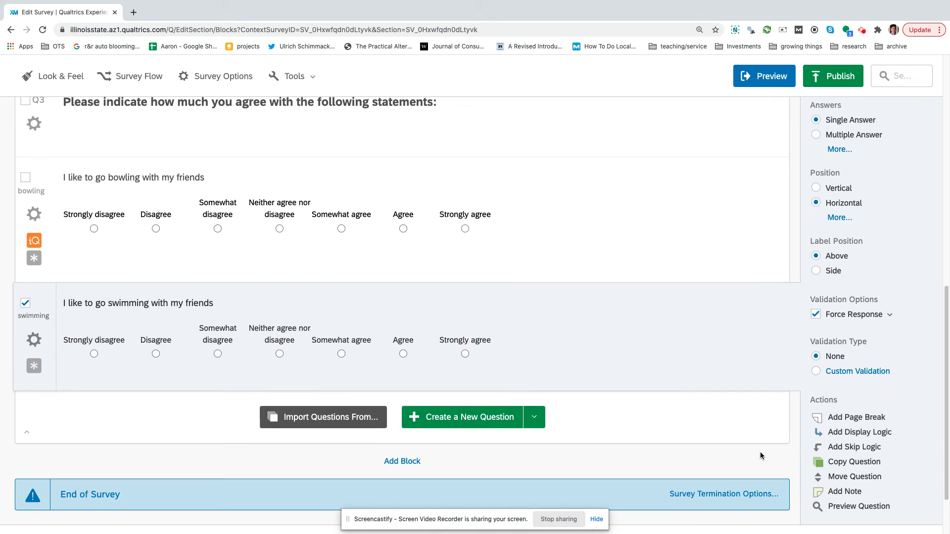
# Add a block, then delete the stray empty Block 2.
pyautogui.click(410, 465)
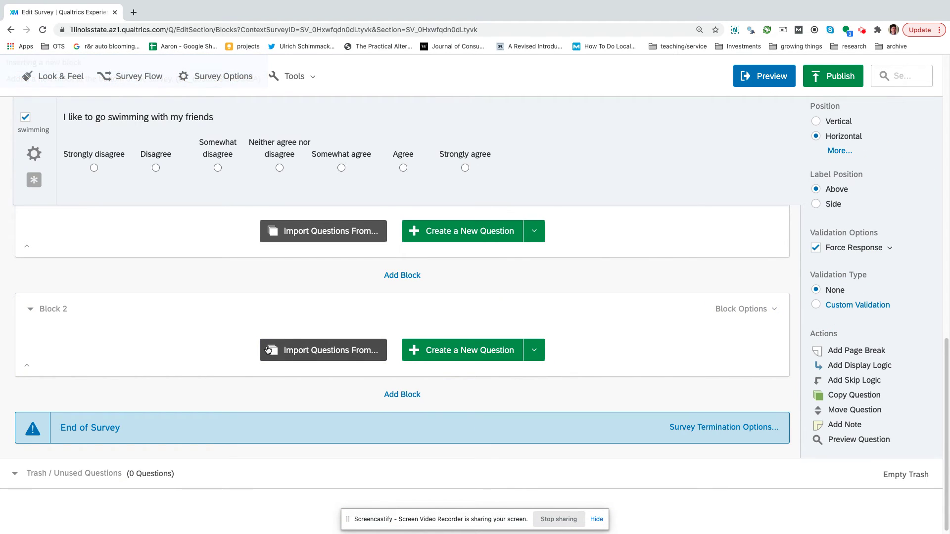
pyautogui.click(460, 351)
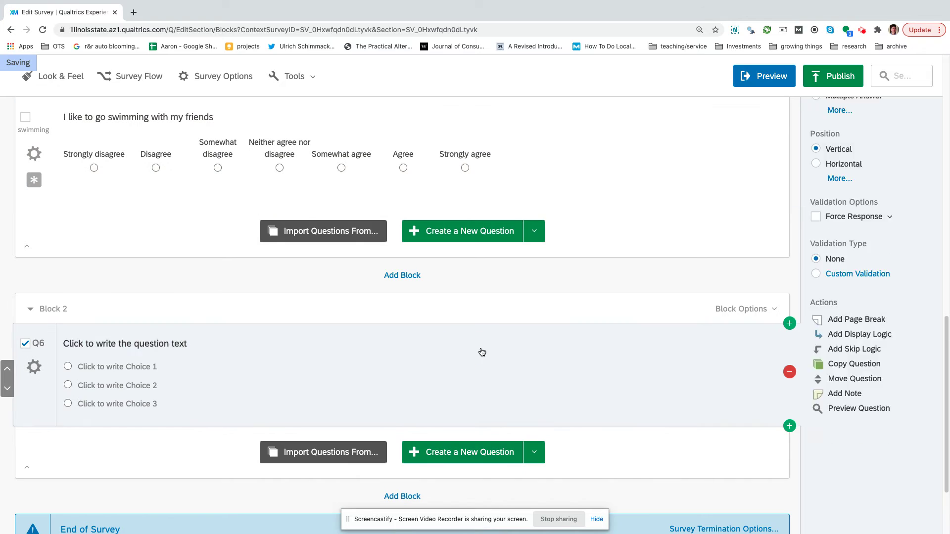
pyautogui.click(189, 357)
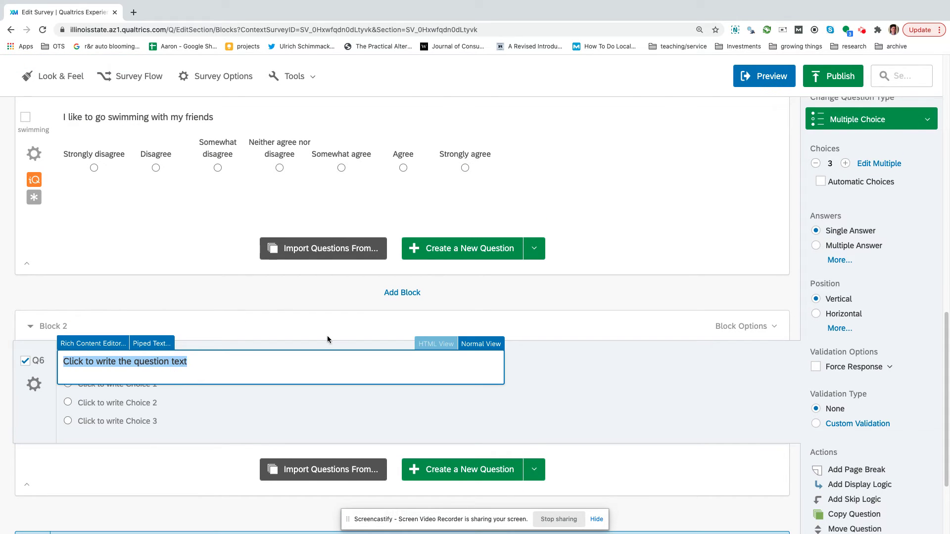
pyautogui.click(774, 327)
pyautogui.click(640, 508)
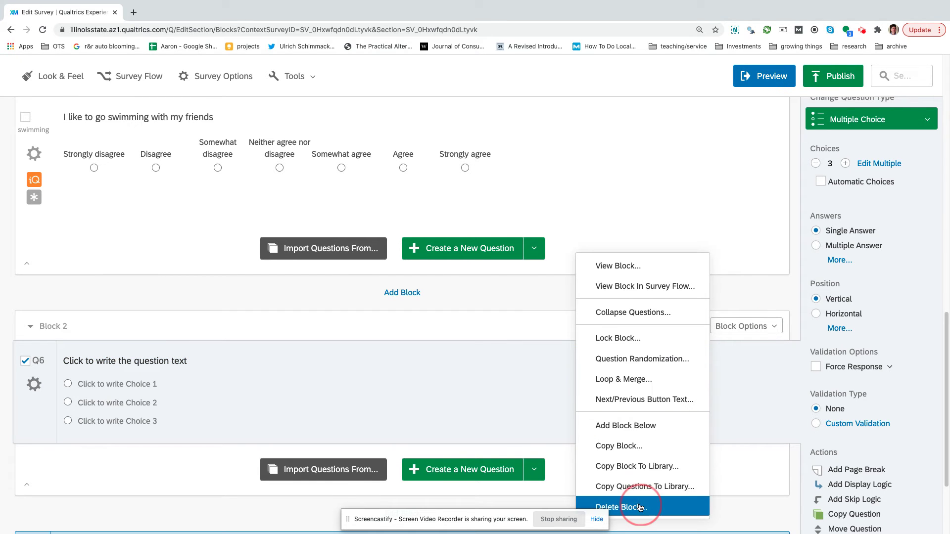
pyautogui.click(582, 361)
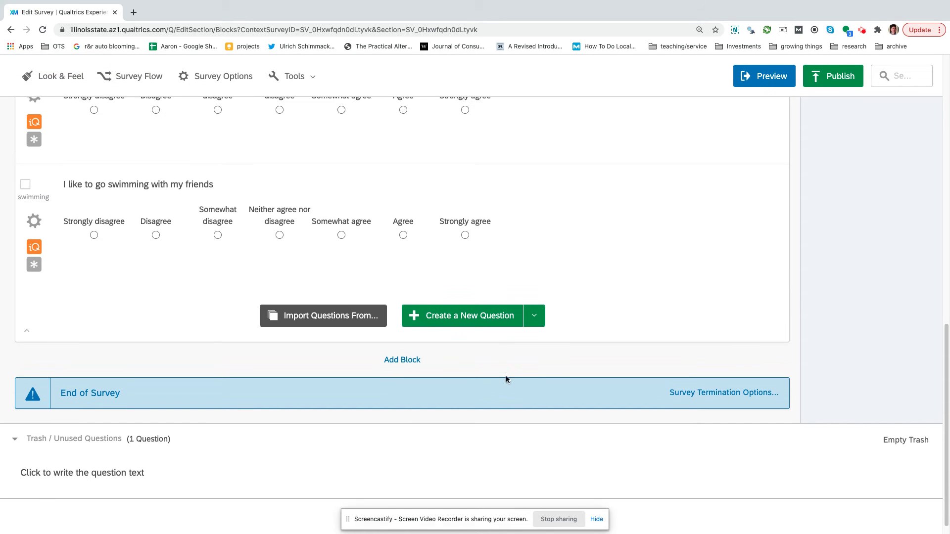
# Copy the Opinions block as a new block named 'politics'.
pyautogui.scroll(5, 505, 379)
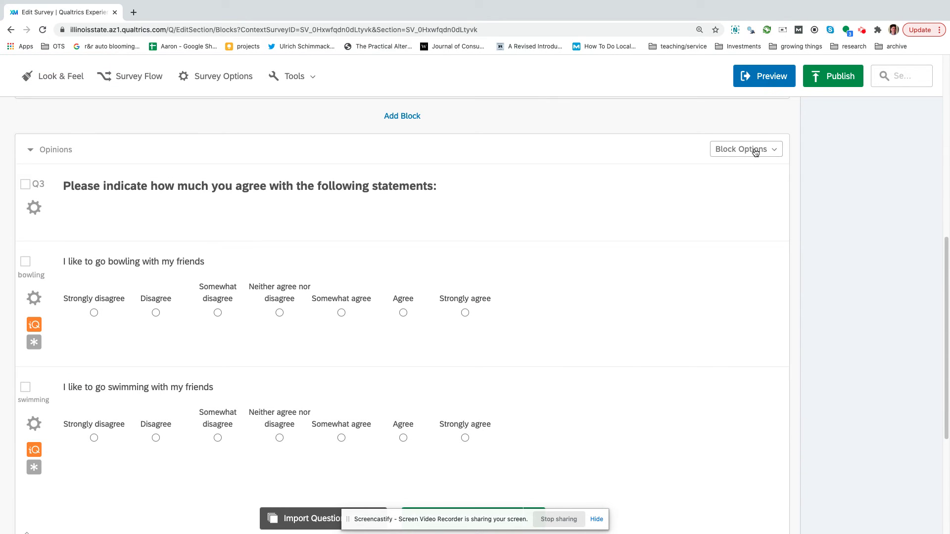
pyautogui.click(755, 150)
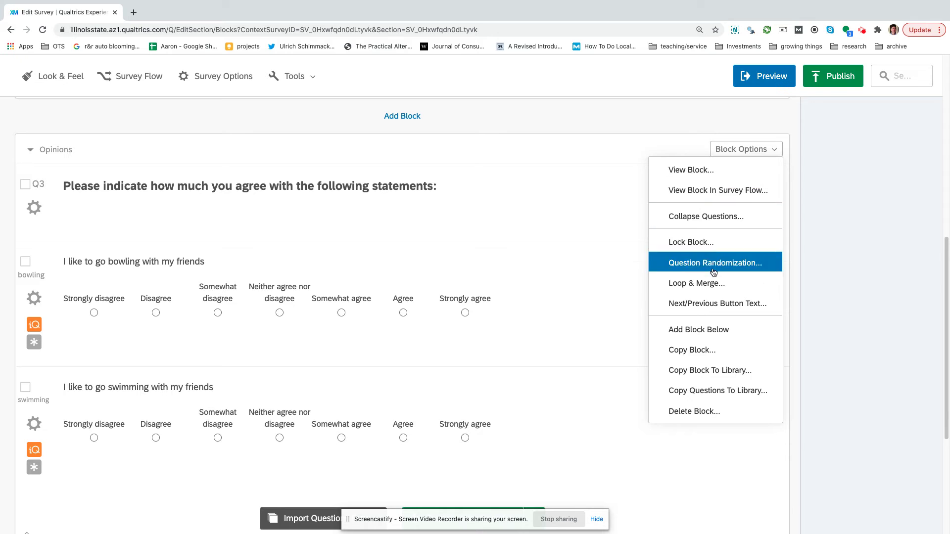
pyautogui.click(719, 350)
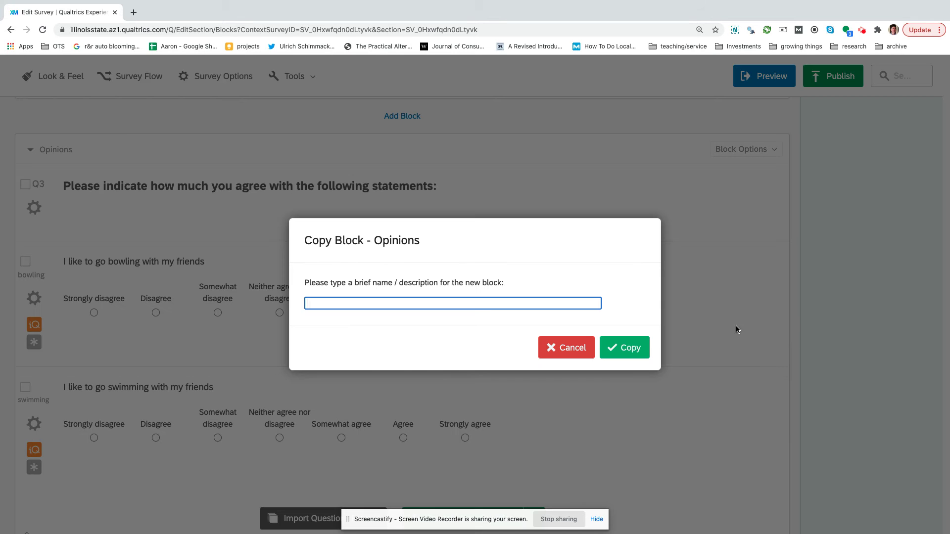
pyautogui.click(480, 303)
pyautogui.write('politics')
pyautogui.press('Return')
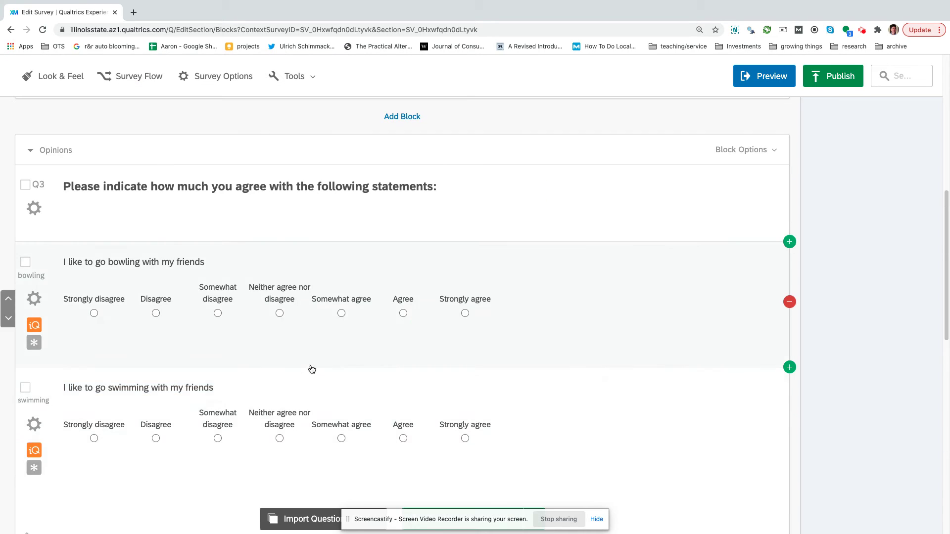
# Replace the bowling statement's text with 'I have confidence in the current U.S. president'.
pyautogui.click(117, 262)
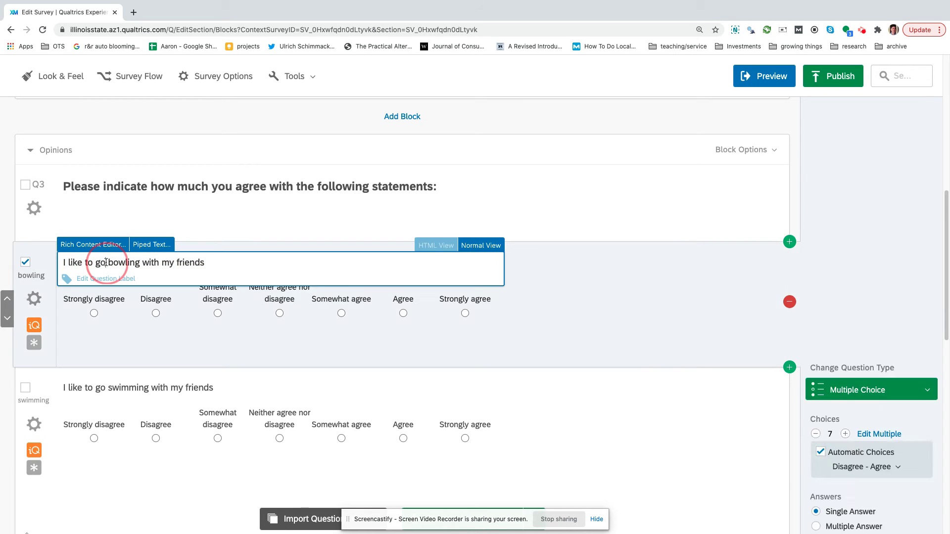
pyautogui.moveTo(63, 262); pyautogui.dragTo(213, 268)
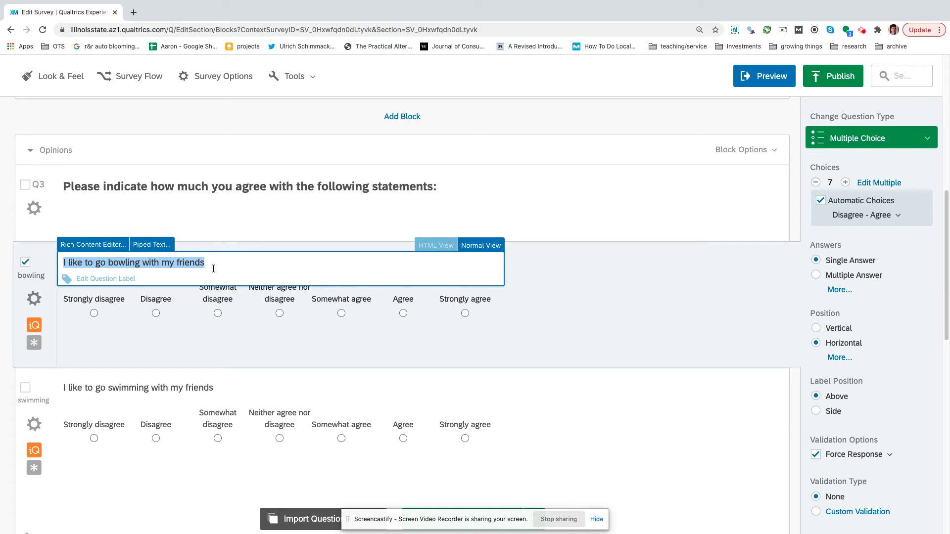
pyautogui.write('I')
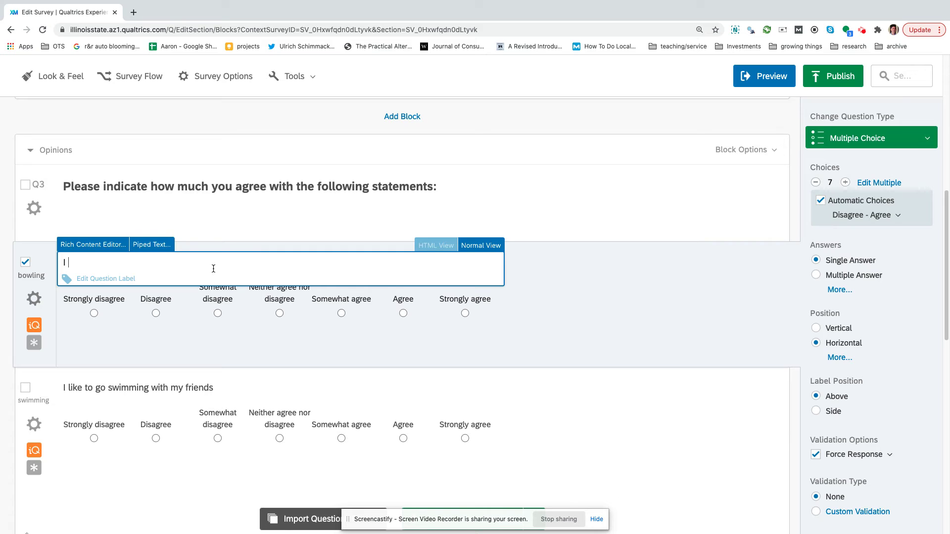
pyautogui.press('BackSpace')
pyautogui.write('I have confid')
pyautogui.write('ence in our')
pyautogui.press('BackSpace')
pyautogui.press('BackSpace')
pyautogui.write('the cur')
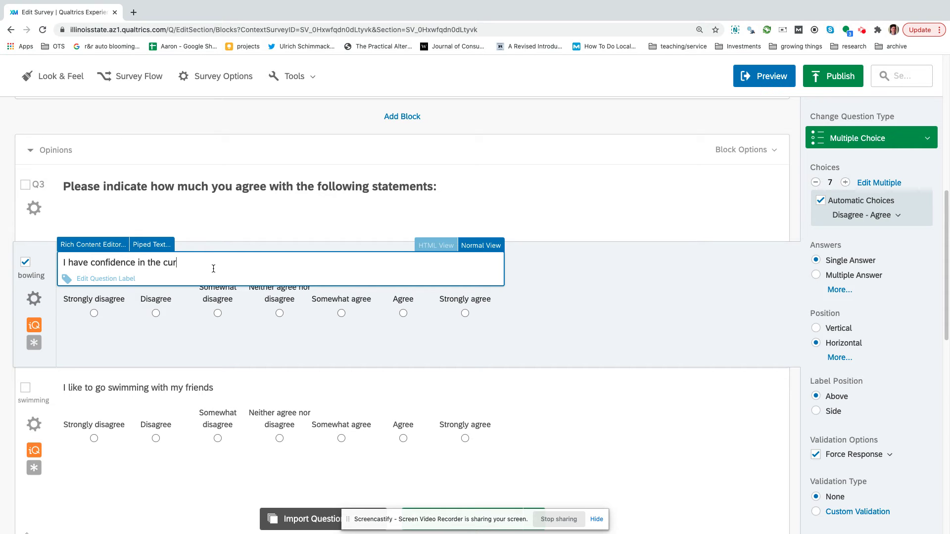
pyautogui.write('rent U.S. president')
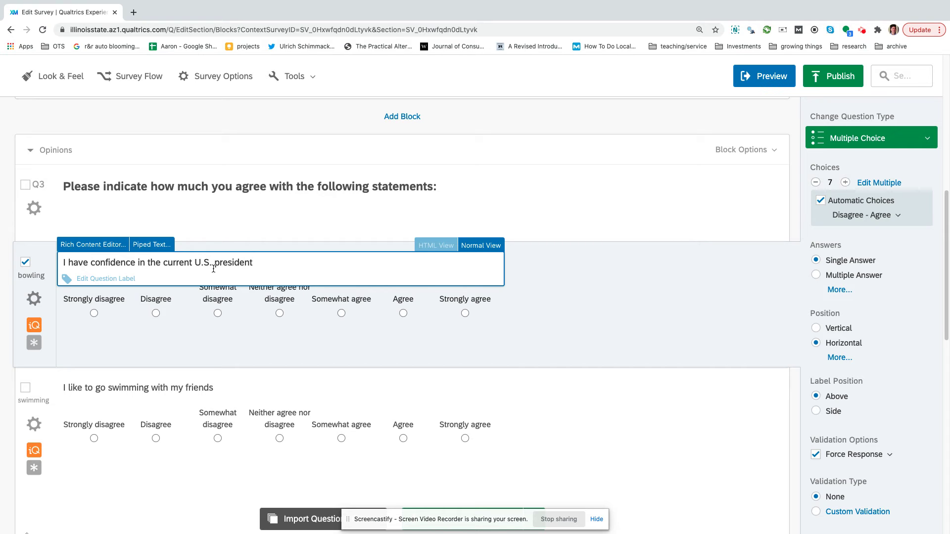
pyautogui.click(540, 293)
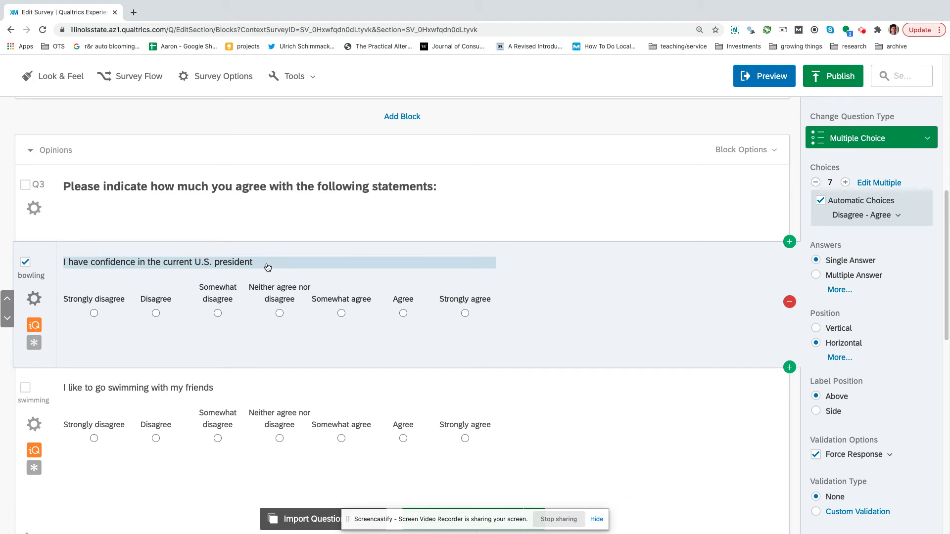
# Select the full wording of the swimming statement for replacement.
pyautogui.click(214, 395)
pyautogui.moveTo(214, 391); pyautogui.dragTo(106, 365)
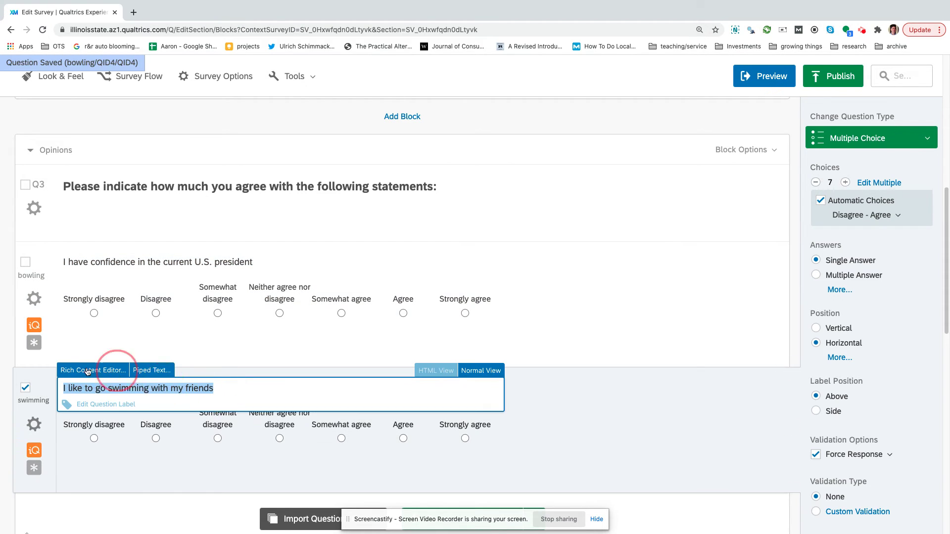
pyautogui.click(79, 371)
pyautogui.click(530, 388)
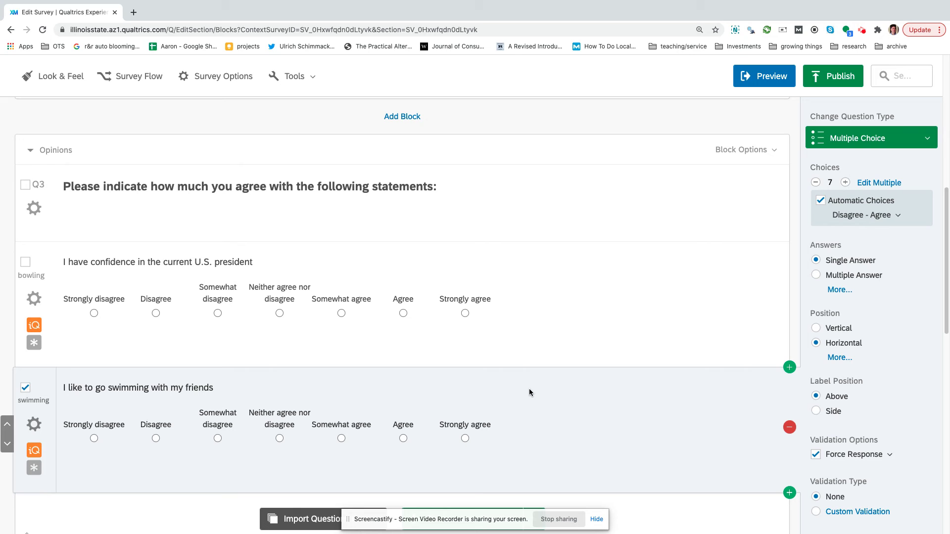
pyautogui.click(181, 388)
pyautogui.moveTo(228, 391); pyautogui.dragTo(62, 389)
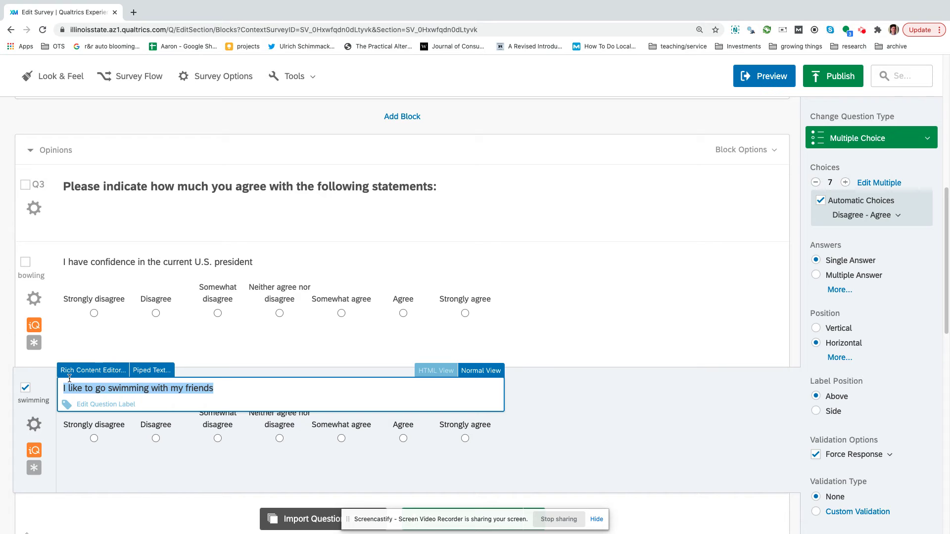
# Type 'The size of the U.S. national debt is a problem.' as the swimming statement.
pyautogui.write("I don't ")
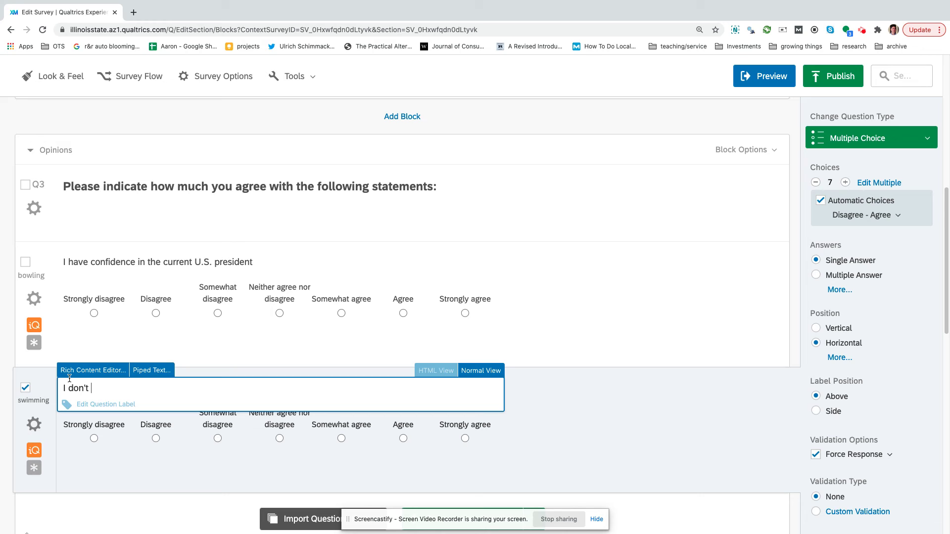
pyautogui.write('think')
pyautogui.write(' the U')
pyautogui.press('BackSpace')
pyautogui.write('U.S. national')
pyautogui.press('BackSpace')
pyautogui.press('BackSpace')
pyautogui.press('BackSpace')
pyautogui.press('BackSpace')
pyautogui.press('BackSpace')
pyautogui.press('BackSpace')
pyautogui.press('BackSpace')
pyautogui.press('BackSpace')
pyautogui.press('BackSpace')
pyautogui.press('BackSpace')
pyautogui.press('BackSpace')
pyautogui.press('BackSpace')
pyautogui.press('BackSpace')
pyautogui.press('BackSpace')
pyautogui.press('BackSpace')
pyautogui.press('BackSpace')
pyautogui.press('BackSpace')
pyautogui.press('BackSpace')
pyautogui.press('BackSpace')
pyautogui.press('BackSpace')
pyautogui.press('BackSpace')
pyautogui.press('BackSpace')
pyautogui.press('BackSpace')
pyautogui.press('BackSpace')
pyautogui.press('BackSpace')
pyautogui.press('BackSpace')
pyautogui.press('BackSpace')
pyautogui.press('BackSpace')
pyautogui.press('BackSpace')
pyautogui.write('believe')
pyautogui.press('BackSpace')
pyautogui.press('BackSpace')
pyautogui.press('BackSpace')
pyautogui.press('BackSpace')
pyautogui.press('BackSpace')
pyautogui.press('BackSpace')
pyautogui.press('BackSpace')
pyautogui.press('BackSpace')
pyautogui.press('BackSpace')
pyautogui.press('BackSpace')
pyautogui.write('The U.S. national debt is a ')
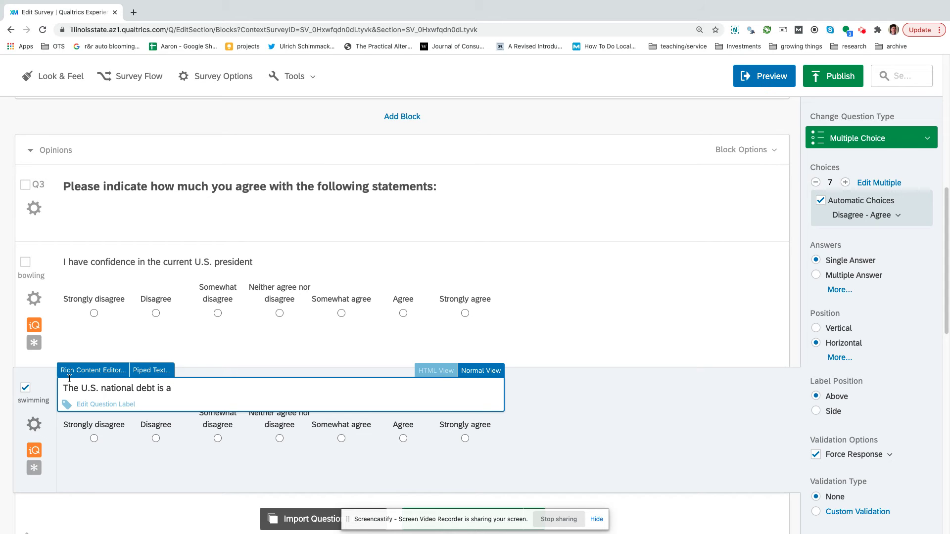
pyautogui.write('problem.')
pyautogui.click(82, 389)
pyautogui.write('size of the')
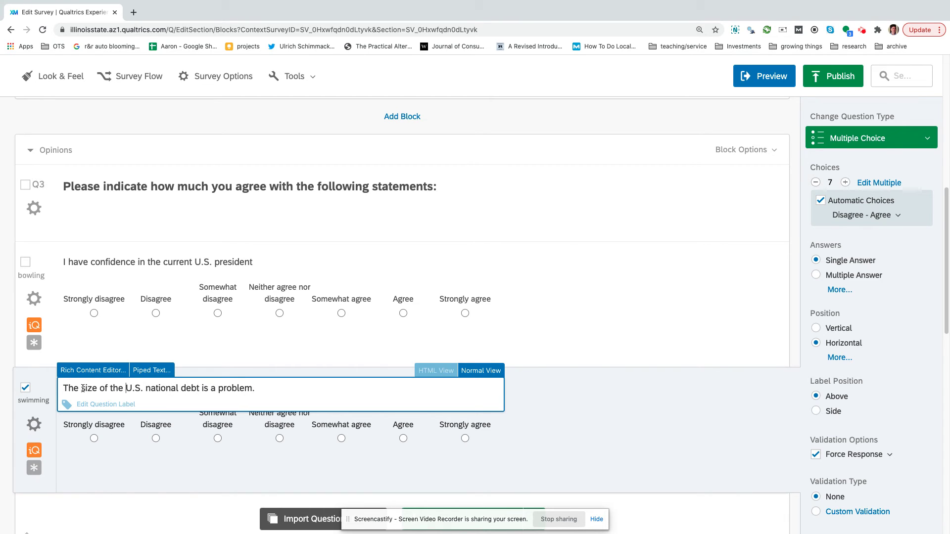
pyautogui.click(585, 411)
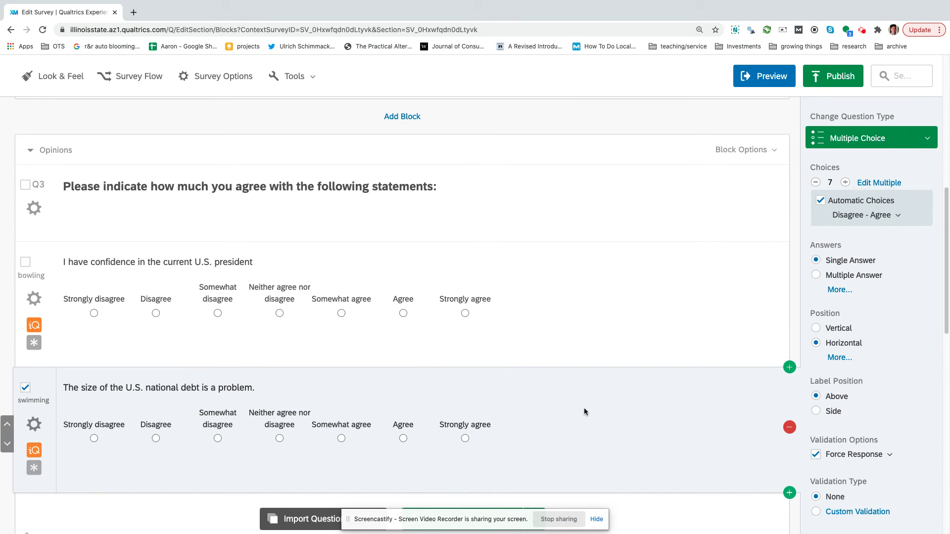
# Commit the national debt wording and check the president and debt questions.
pyautogui.click(278, 388)
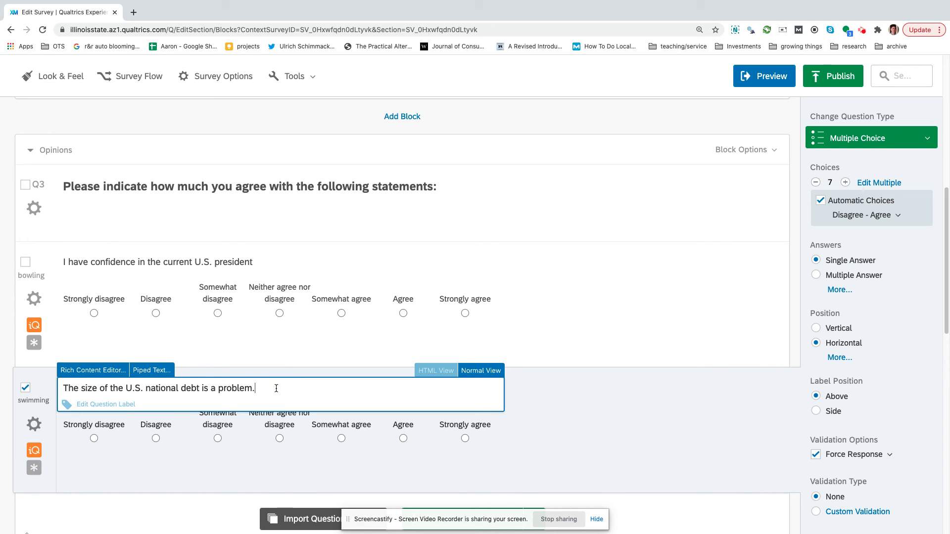
pyautogui.click(589, 424)
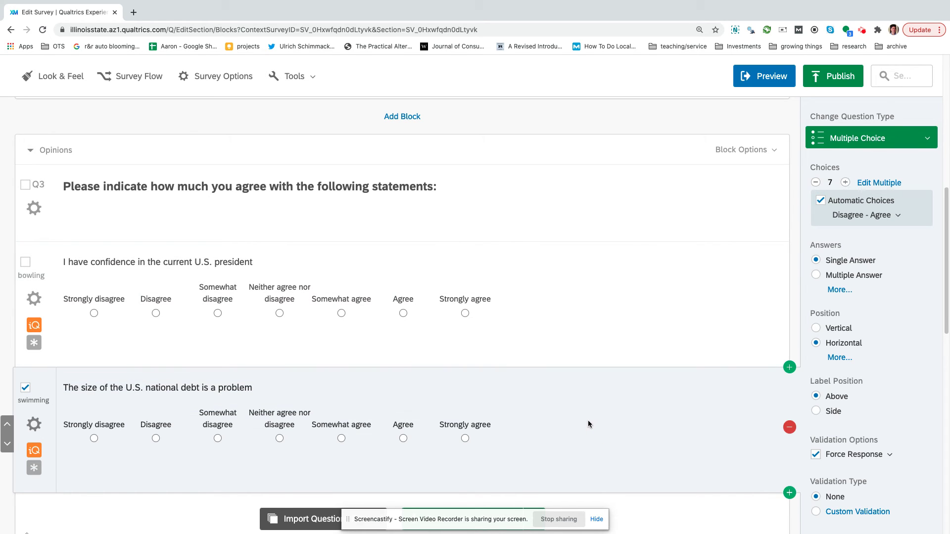
pyautogui.click(203, 277)
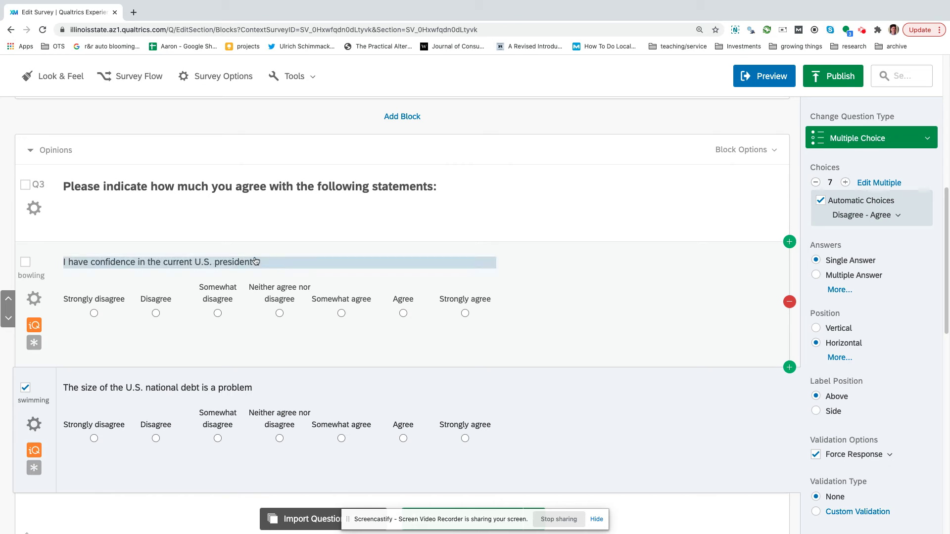
pyautogui.click(236, 379)
pyautogui.click(237, 303)
pyautogui.click(249, 391)
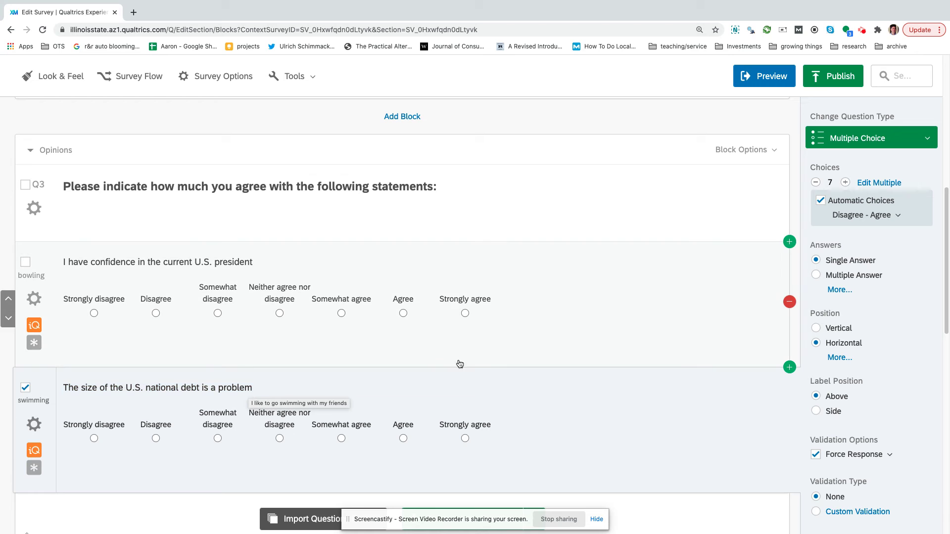
# Rename the bowling label to 'president' and the swimming label to 'debt'.
pyautogui.click(26, 389)
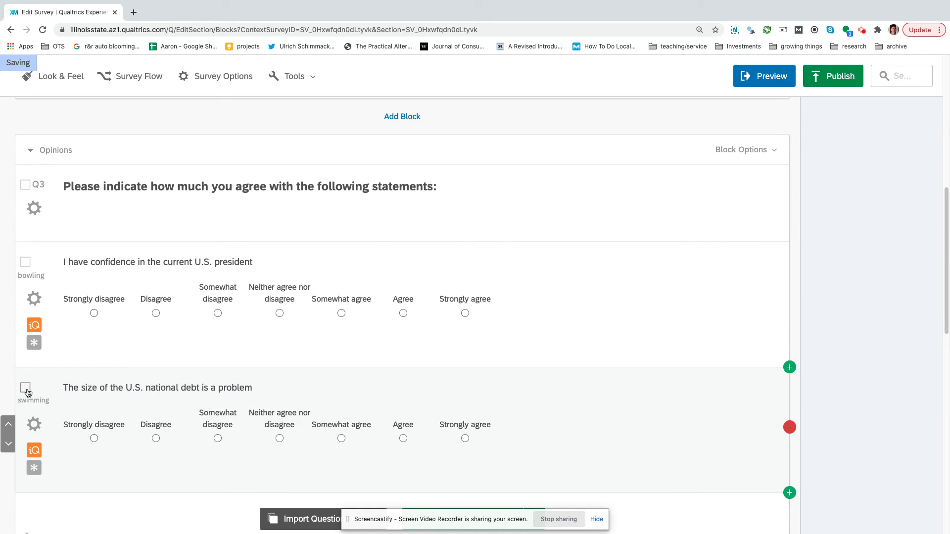
pyautogui.click(33, 281)
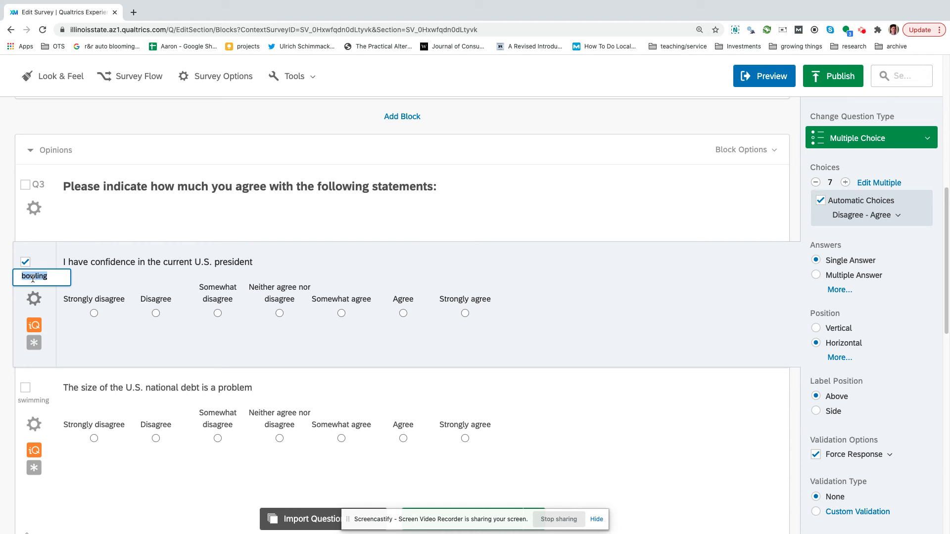
pyautogui.write('president')
pyautogui.click(30, 402)
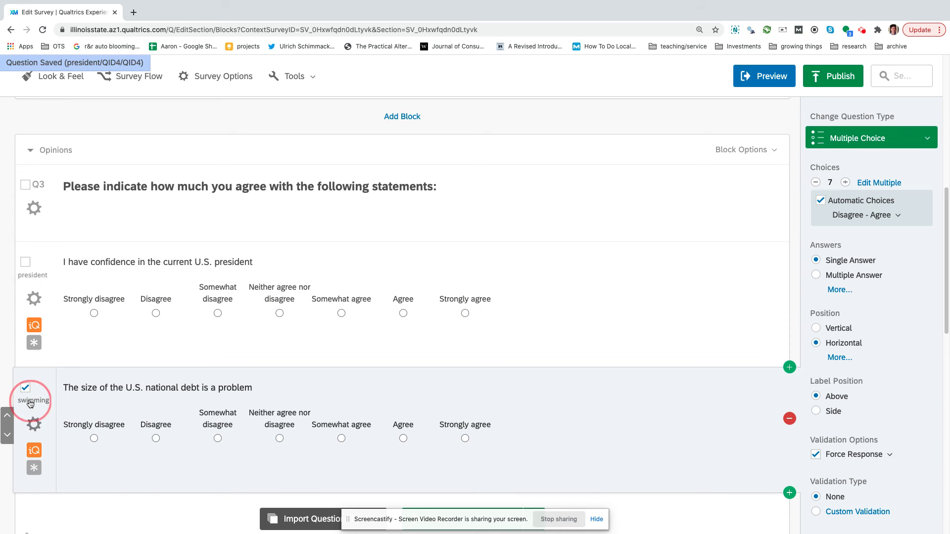
pyautogui.write('debt')
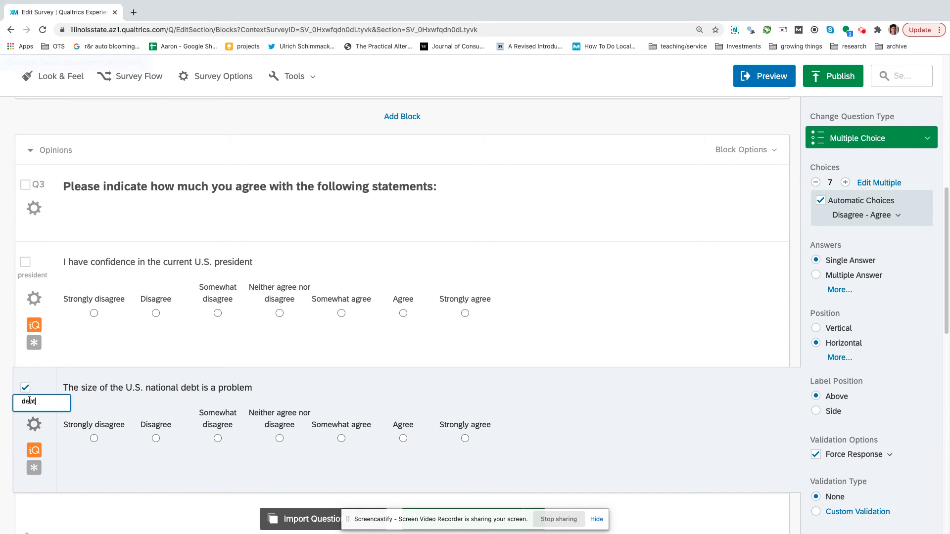
pyautogui.click(599, 410)
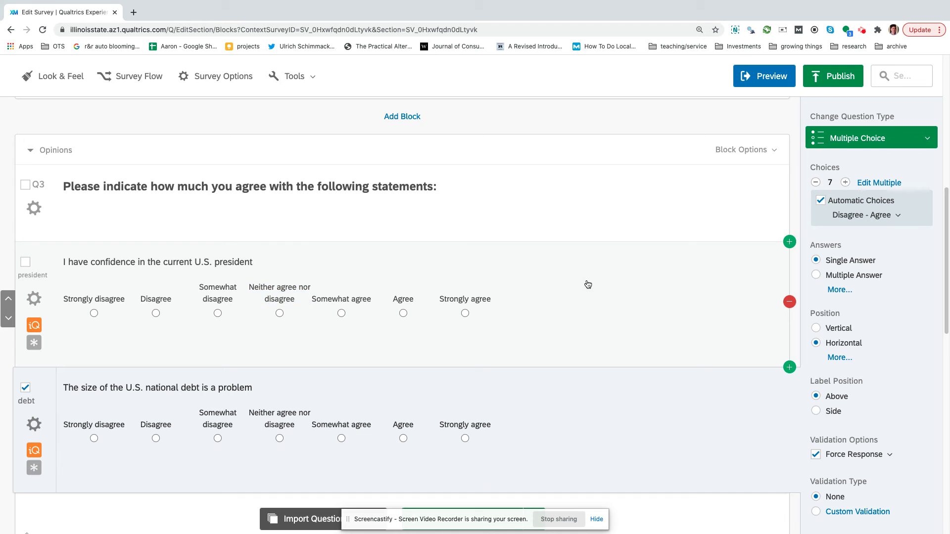
# Return to the top of the survey and open Survey Flow.
pyautogui.scroll(10, 588, 284)
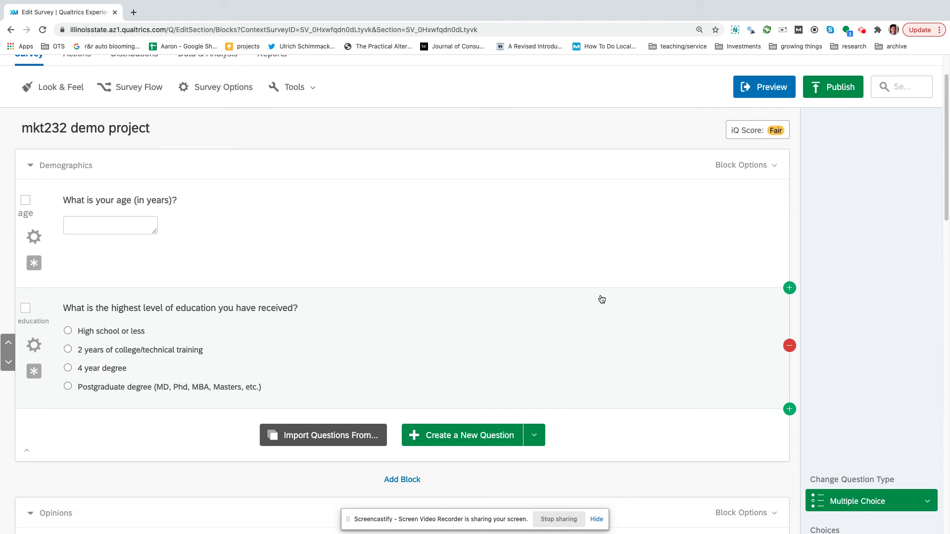
pyautogui.scroll(-7, 602, 299)
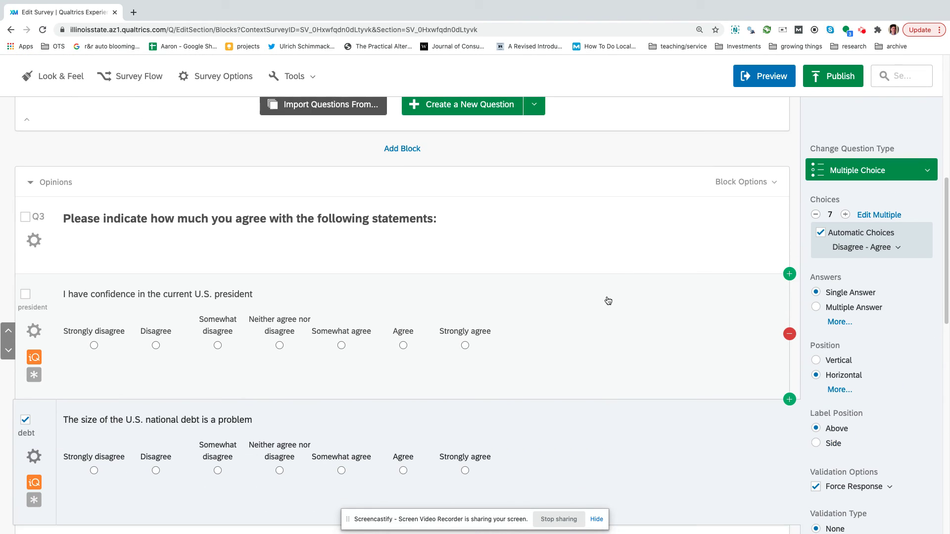
pyautogui.scroll(3, 608, 301)
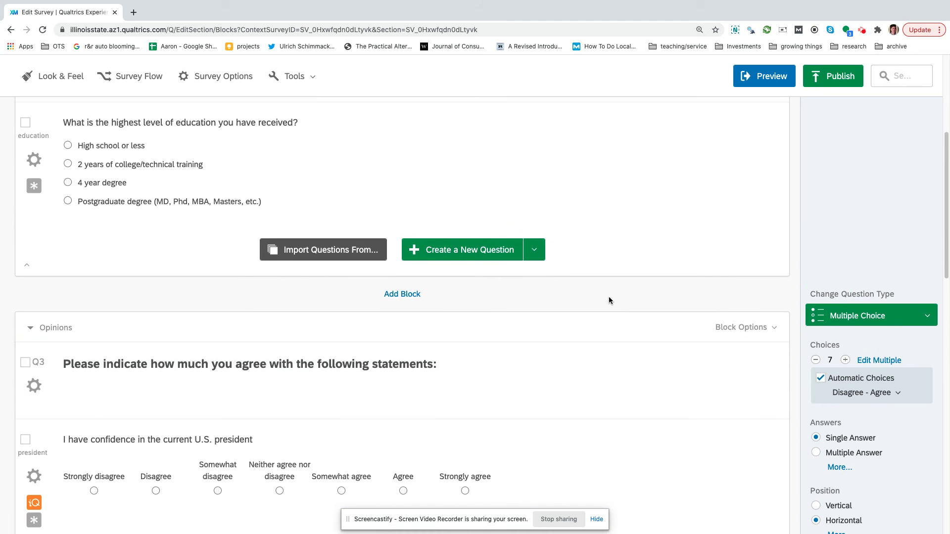
pyautogui.scroll(5, 608, 301)
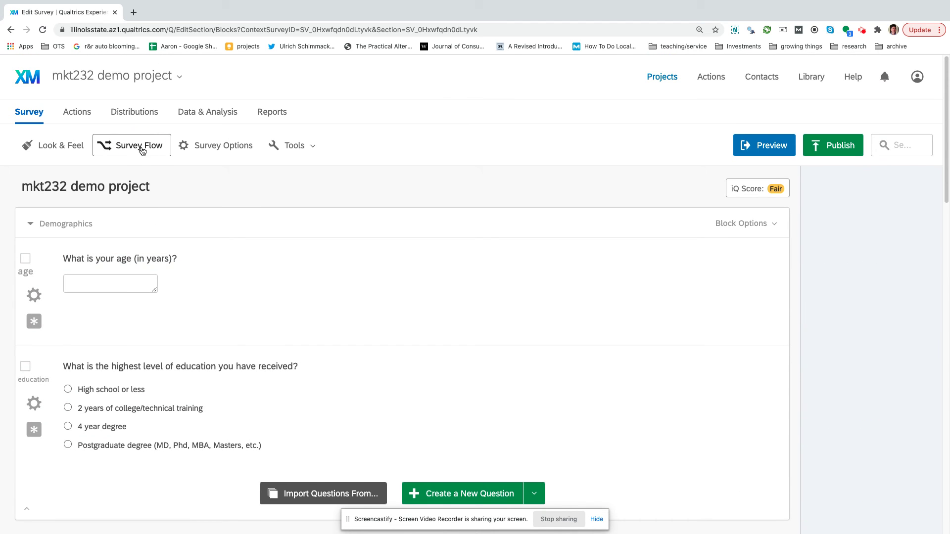
pyautogui.click(142, 150)
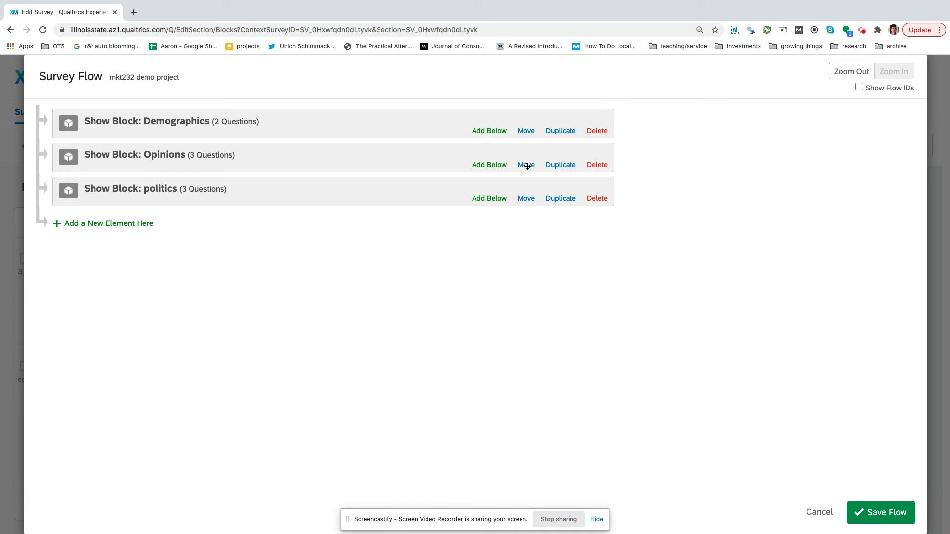
# Reorder the flow blocks to Opinions, politics, then Demographics last.
pyautogui.click(525, 131)
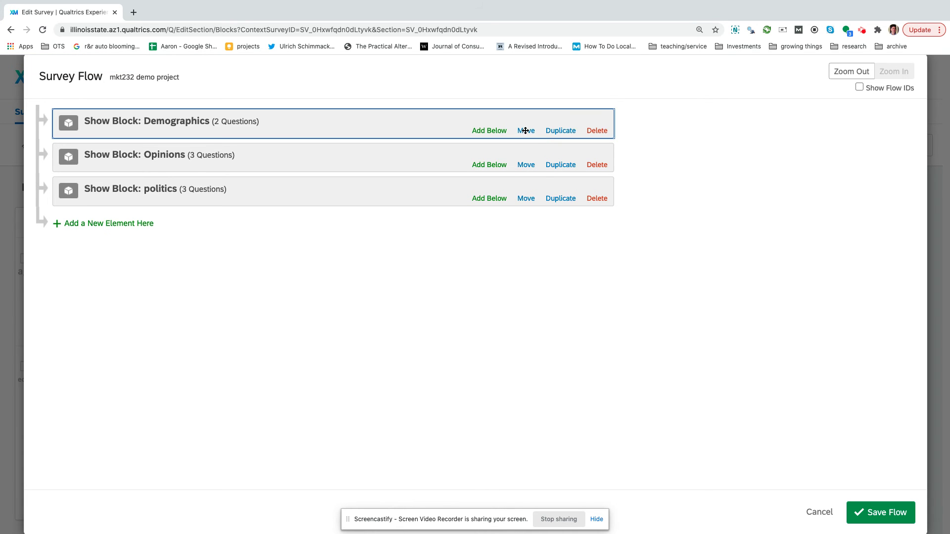
pyautogui.moveTo(526, 130); pyautogui.dragTo(526, 207)
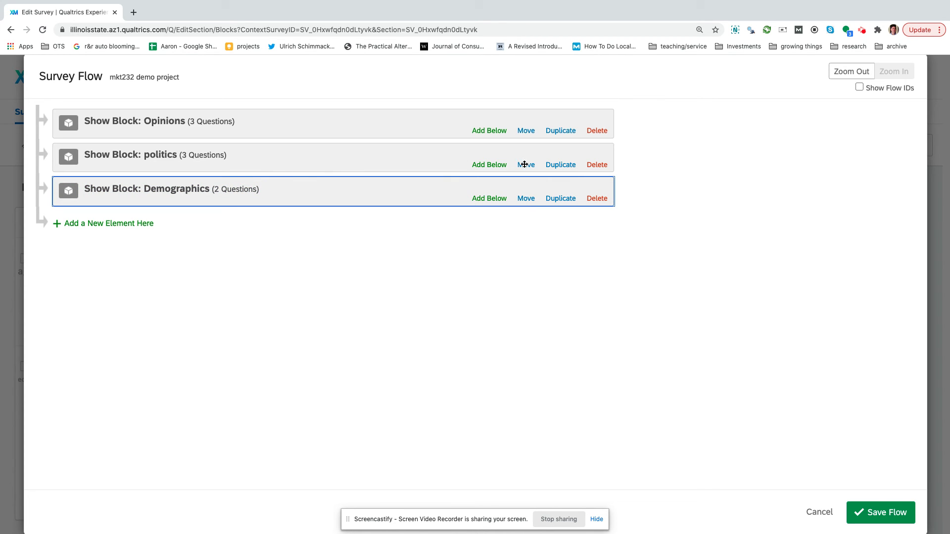
pyautogui.moveTo(526, 165)
pyautogui.mouseDown()
pyautogui.moveTo(518, 105)
pyautogui.moveTo(533, 155)
pyautogui.mouseUp()
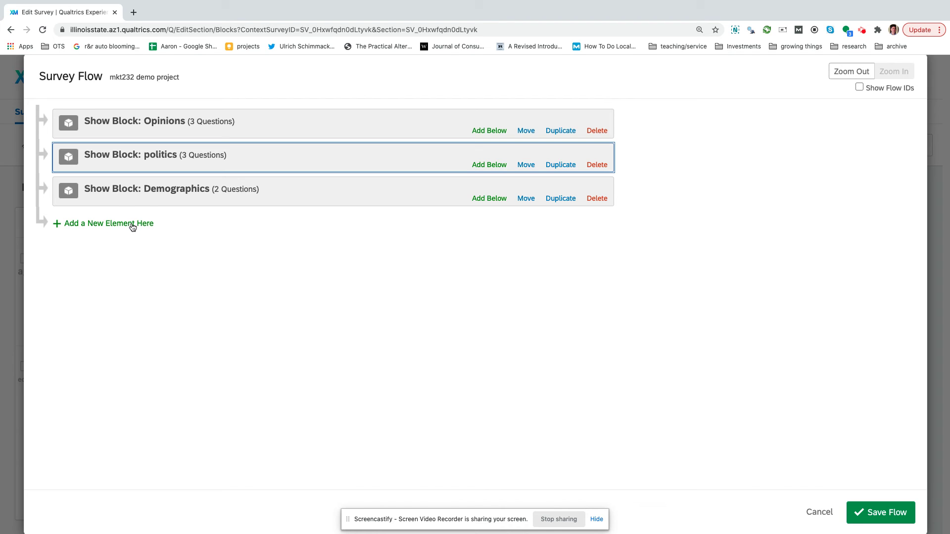
pyautogui.click(133, 225)
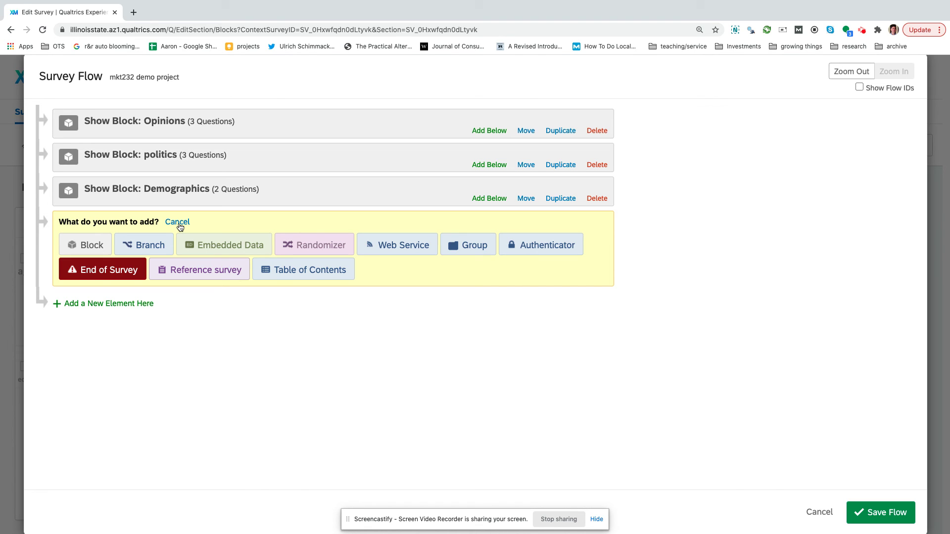
# Save the reordered survey flow without adding any new element.
pyautogui.click(179, 222)
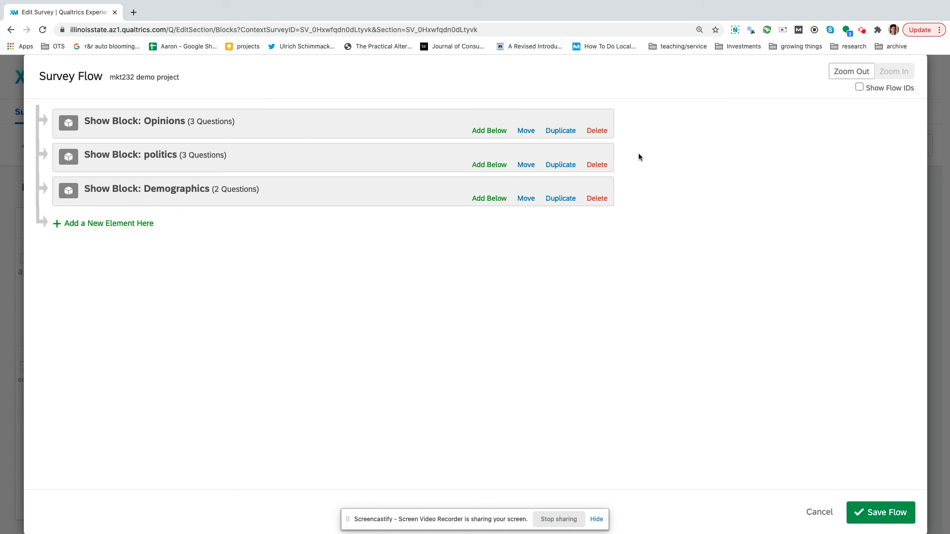
pyautogui.click(877, 511)
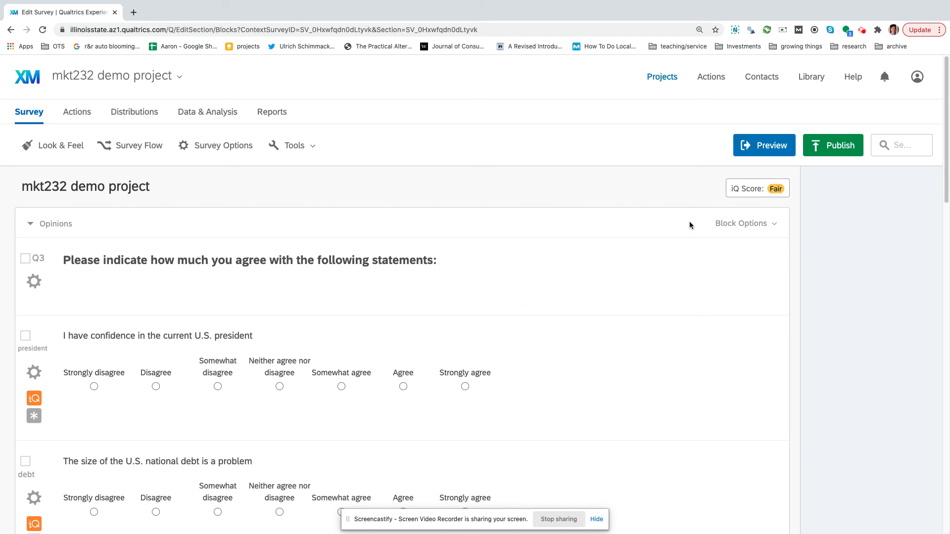
# In the preview, answer the president and national debt statements Neither agree nor disagree.
pyautogui.click(772, 151)
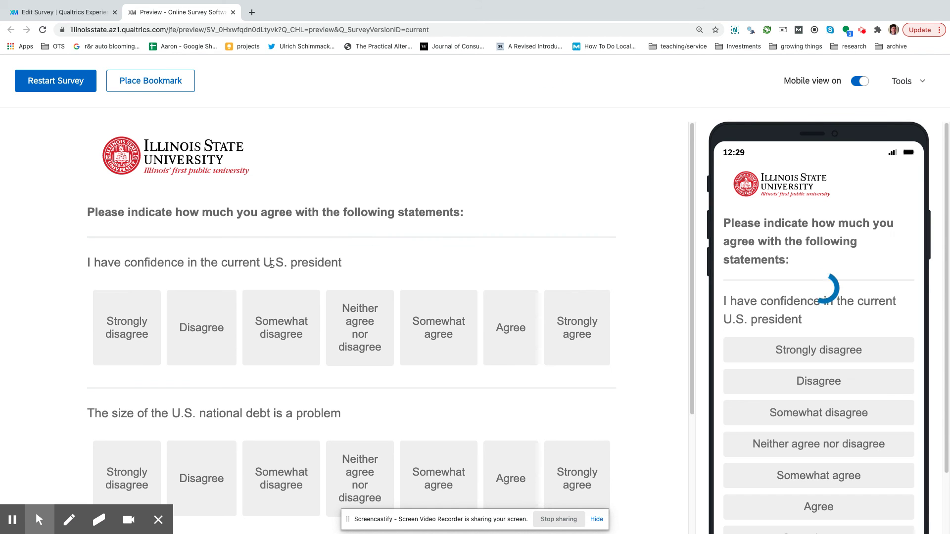
pyautogui.scroll(-1, 486, 235)
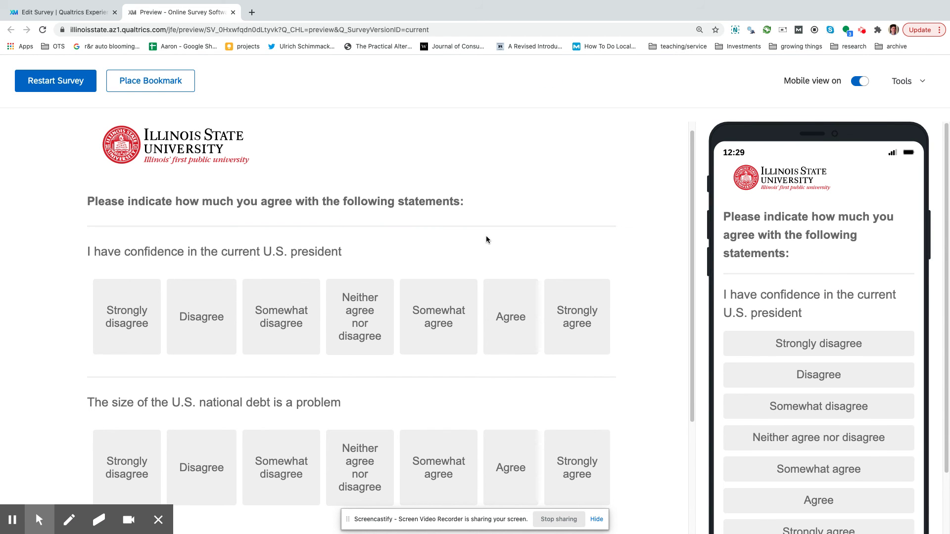
pyautogui.scroll(-1, 382, 237)
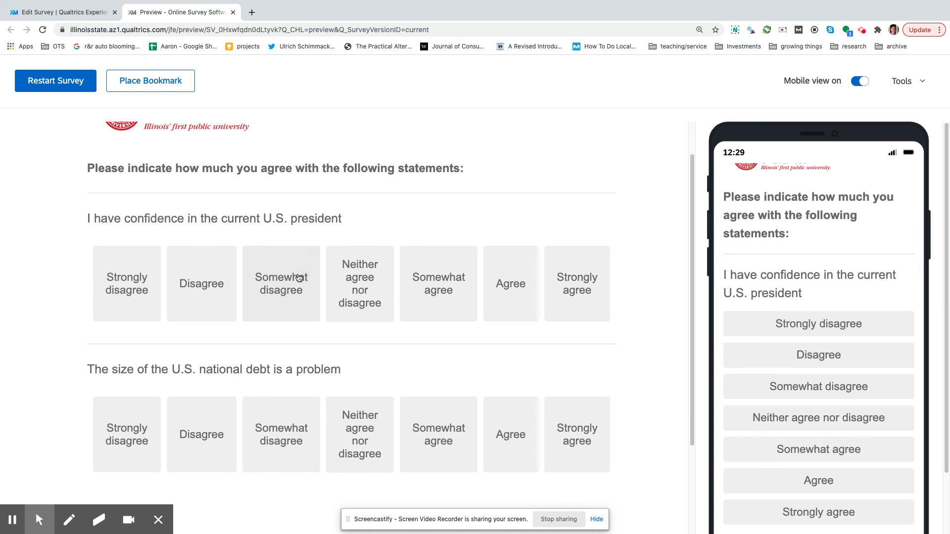
pyautogui.click(354, 290)
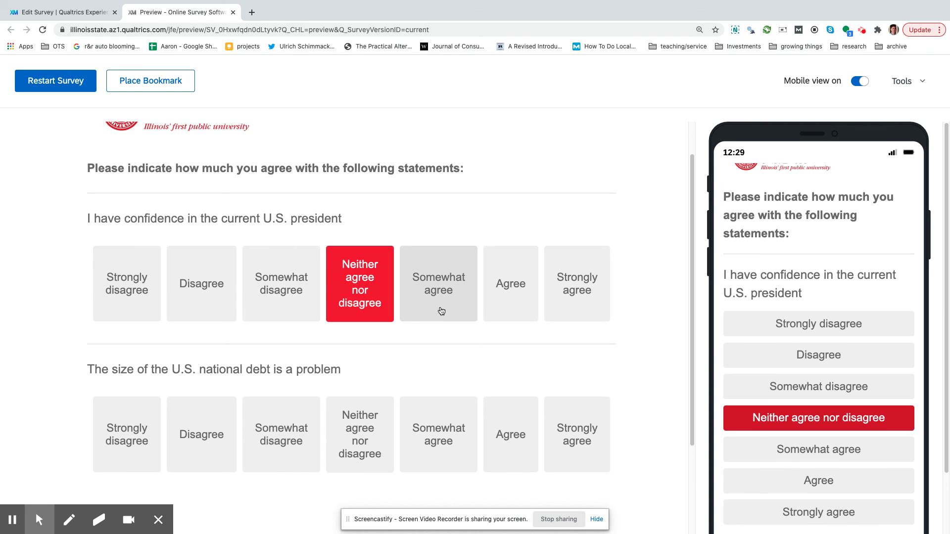
pyautogui.scroll(-1, 386, 227)
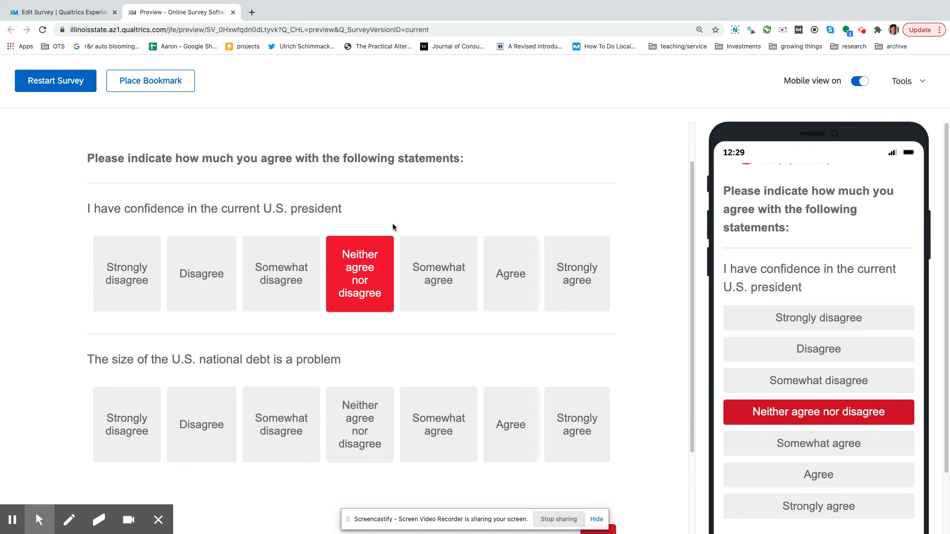
pyautogui.scroll(-3, 394, 375)
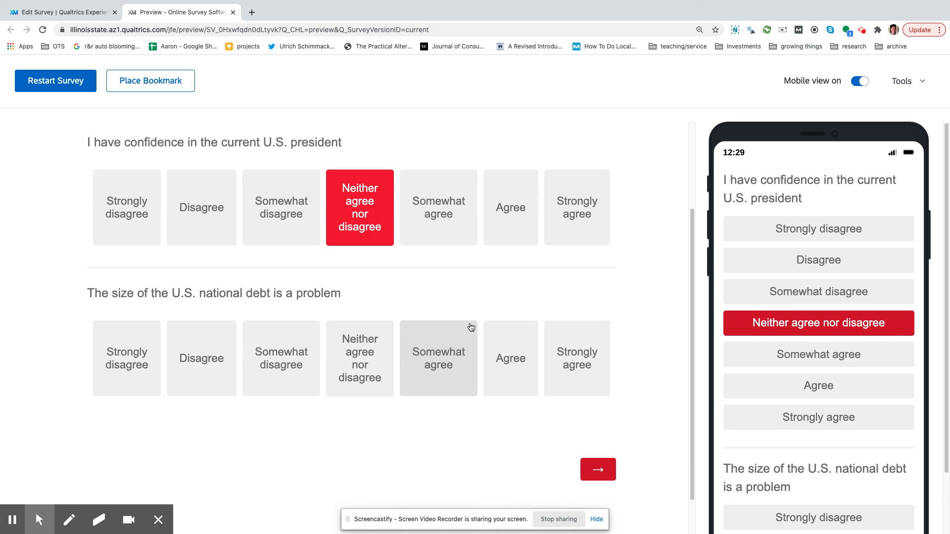
pyautogui.scroll(-1, 469, 326)
pyautogui.scroll(-1, 414, 404)
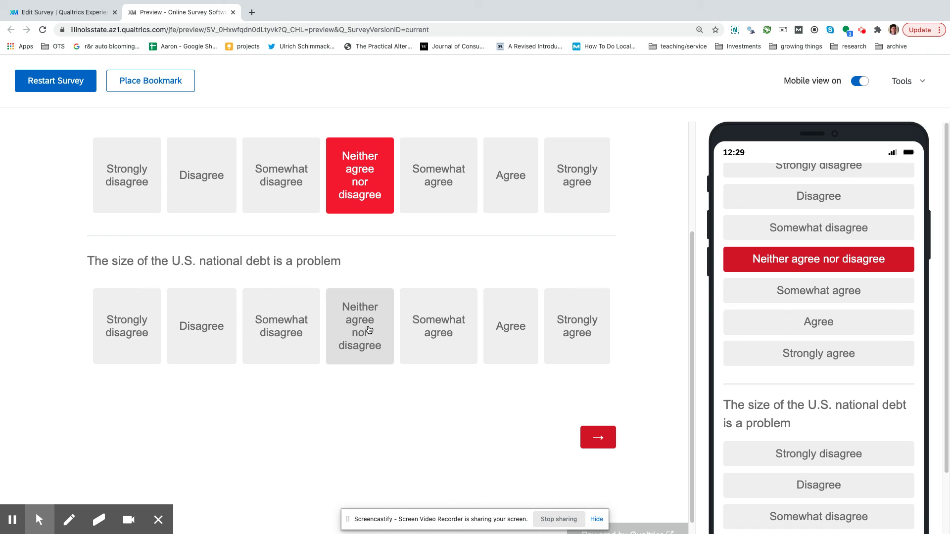
pyautogui.click(368, 343)
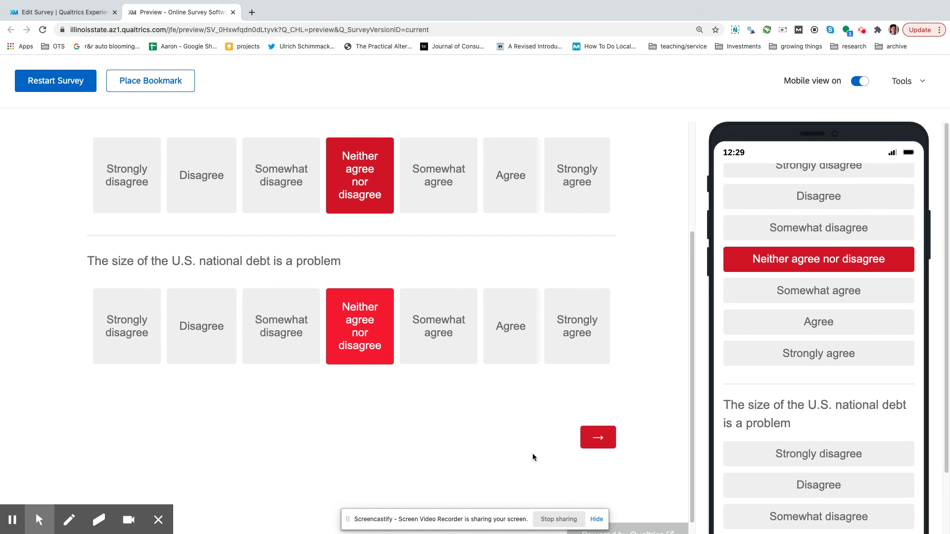
pyautogui.click(596, 440)
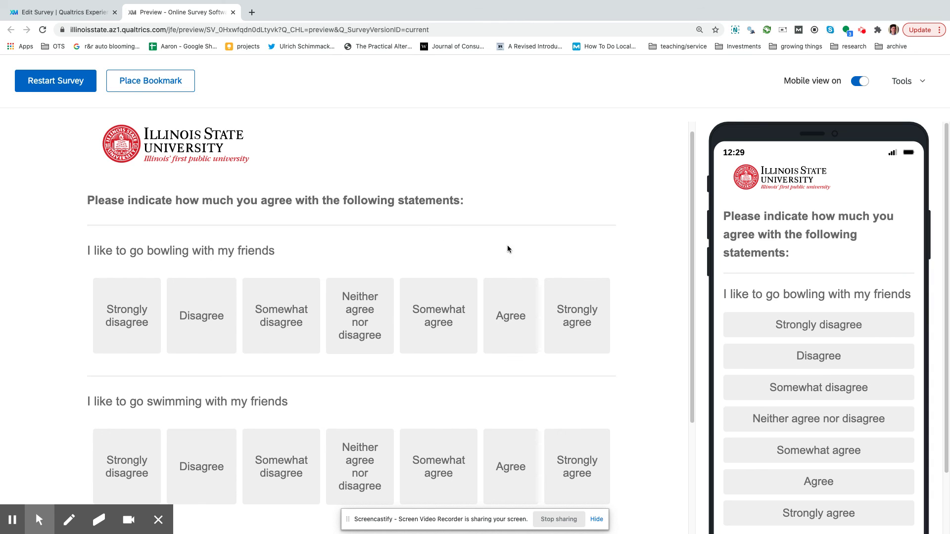
# Answer bowling Somewhat agree and swimming Disagree, then continue to the demographics page.
pyautogui.click(451, 316)
pyautogui.scroll(-1, 506, 263)
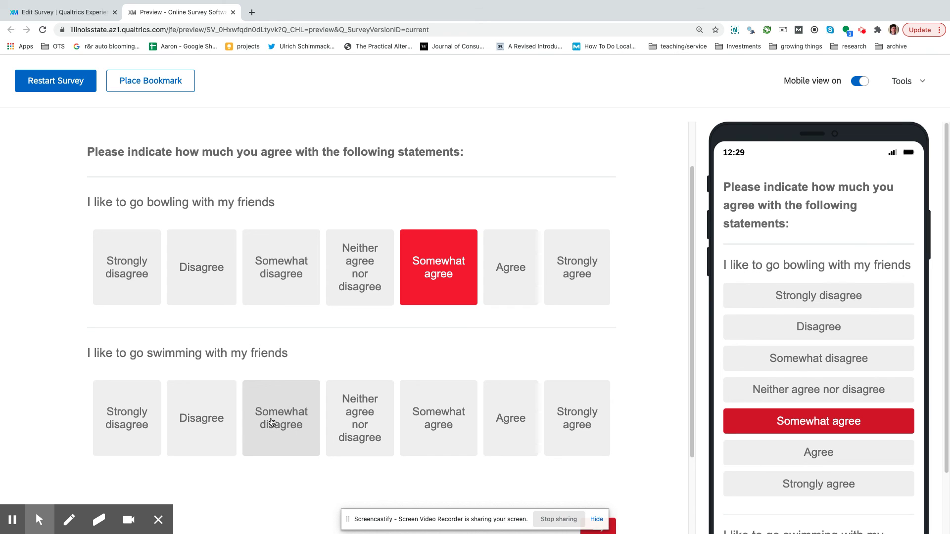
pyautogui.click(210, 418)
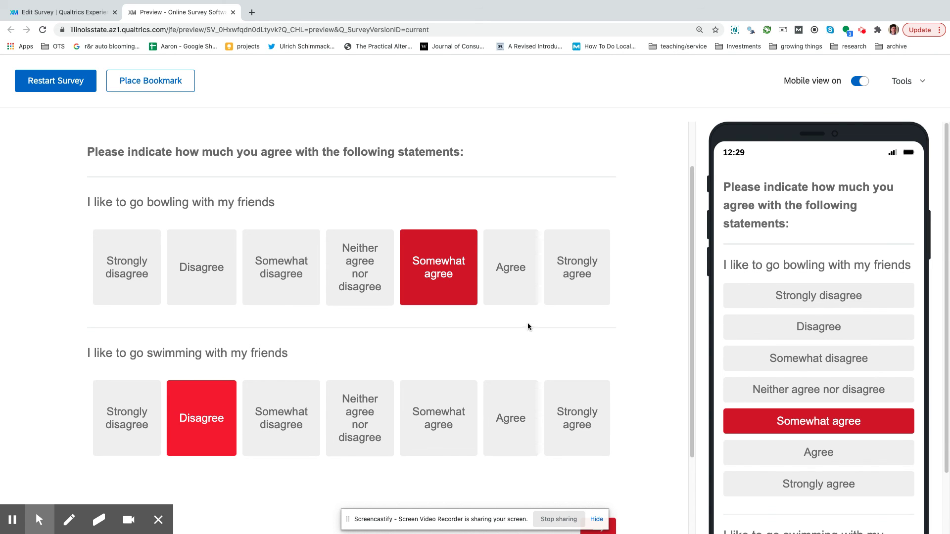
pyautogui.scroll(-3, 544, 346)
pyautogui.click(598, 427)
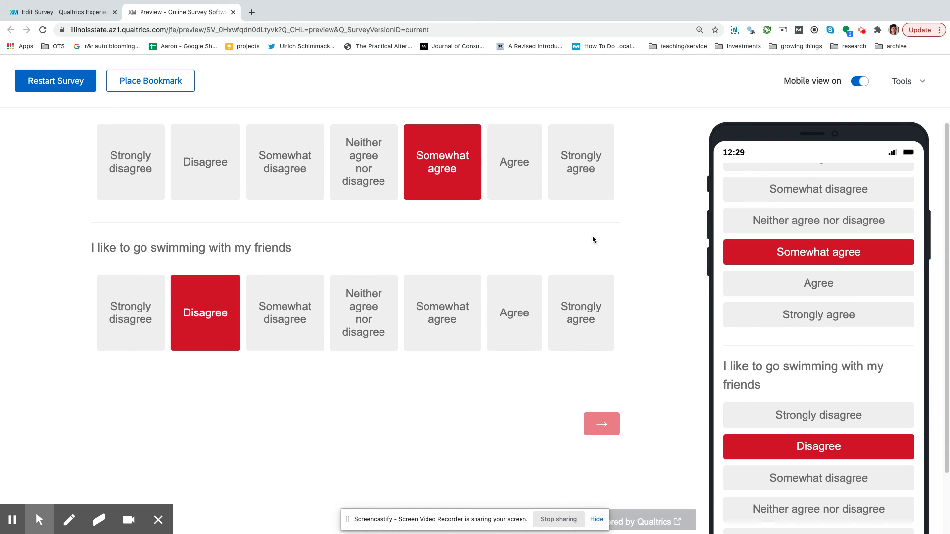
# Enter age 43, choose Postgraduate degree, and submit the preview responses.
pyautogui.click(196, 242)
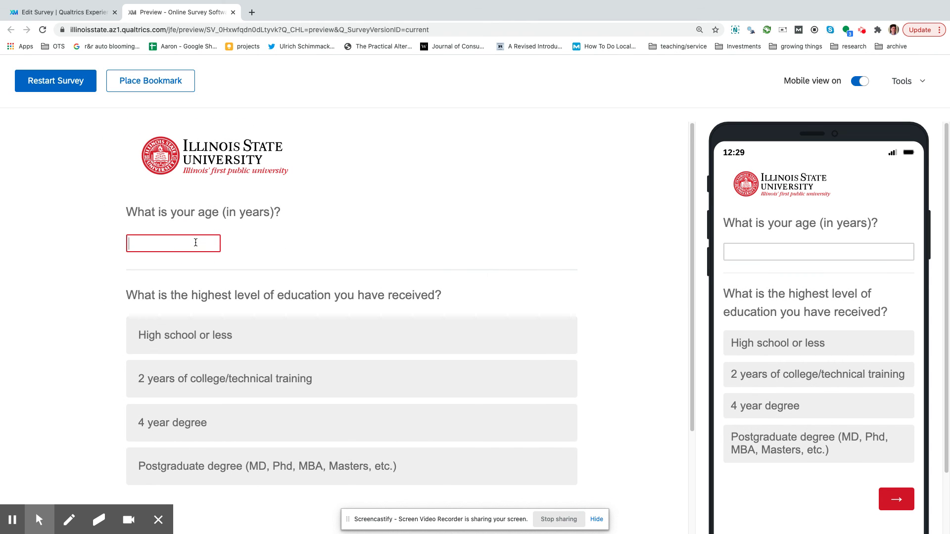
pyautogui.write('43')
pyautogui.press('Tab')
pyautogui.scroll(-3, 286, 292)
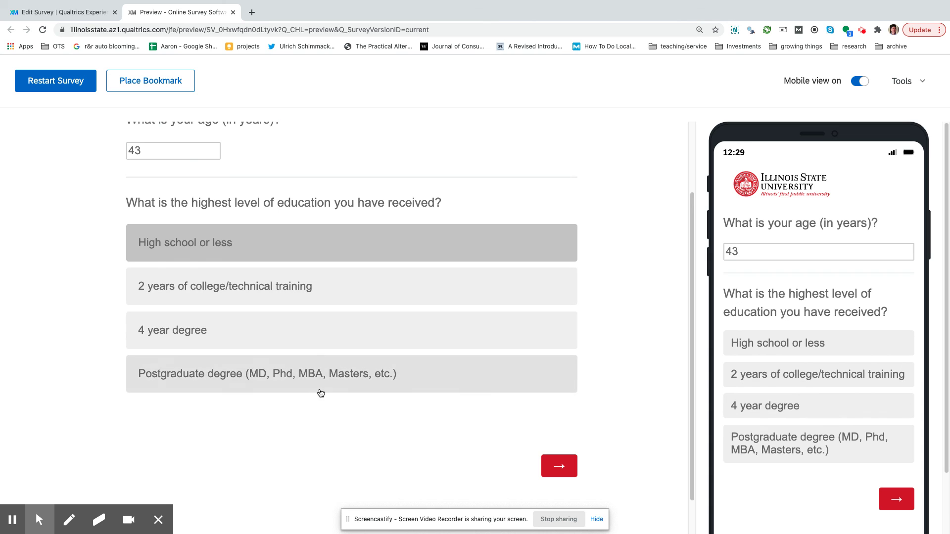
pyautogui.click(324, 382)
pyautogui.click(563, 465)
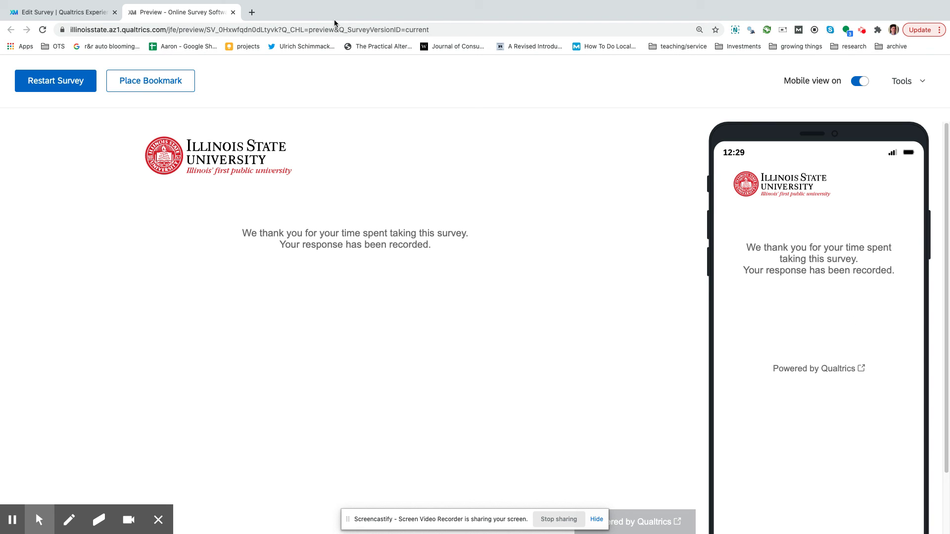
# Close the preview and look over the Opinions and politics blocks in the editor.
pyautogui.click(234, 12)
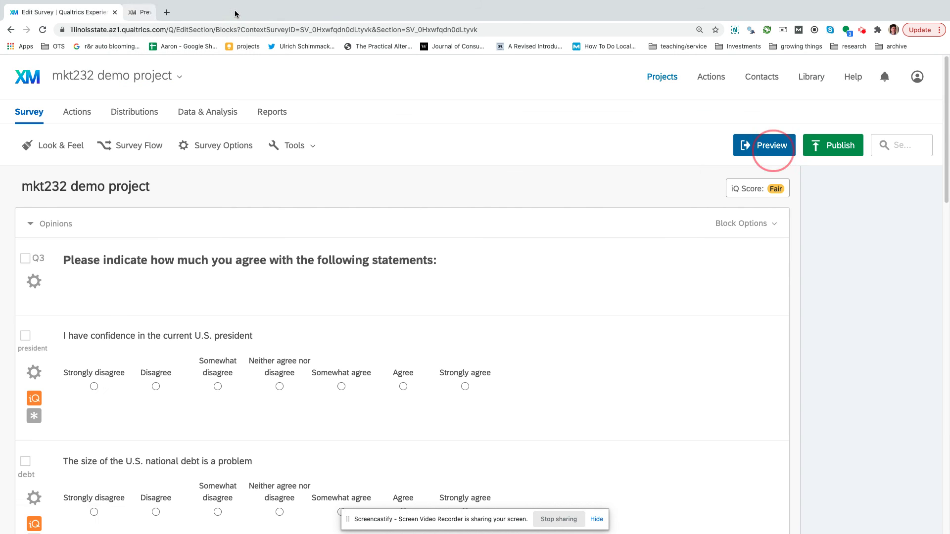
pyautogui.click(339, 272)
pyautogui.scroll(-5, 333, 284)
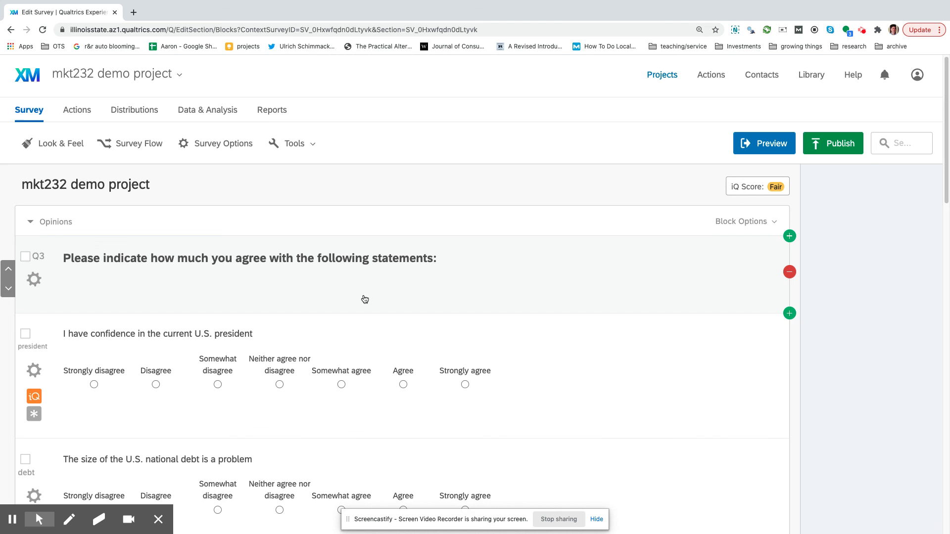
pyautogui.click(475, 295)
pyautogui.scroll(-10, 565, 319)
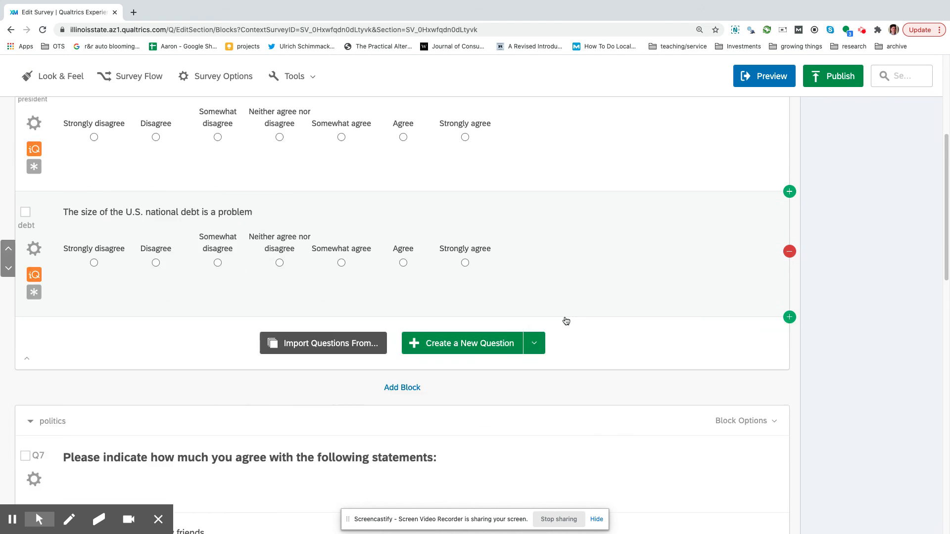
pyautogui.scroll(-3, 581, 316)
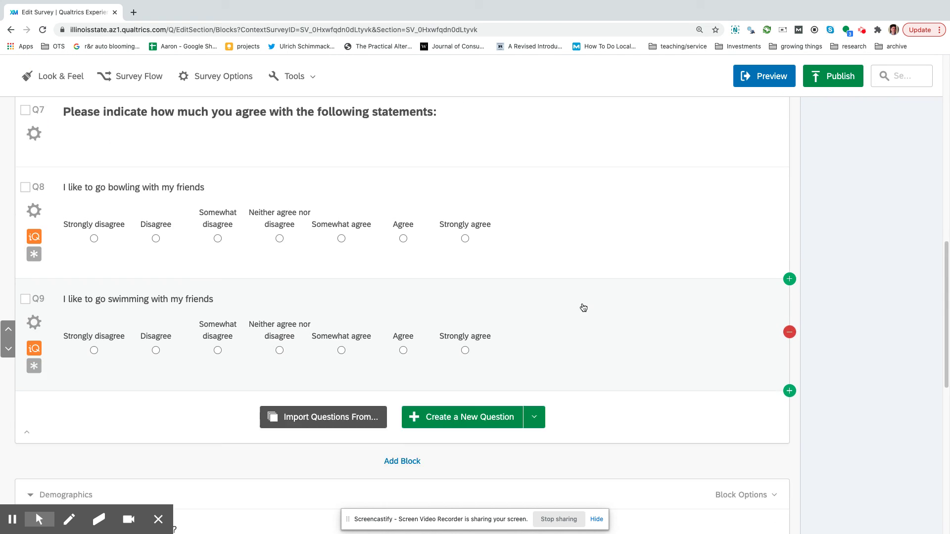
pyautogui.scroll(12, 586, 303)
pyautogui.scroll(2, 568, 332)
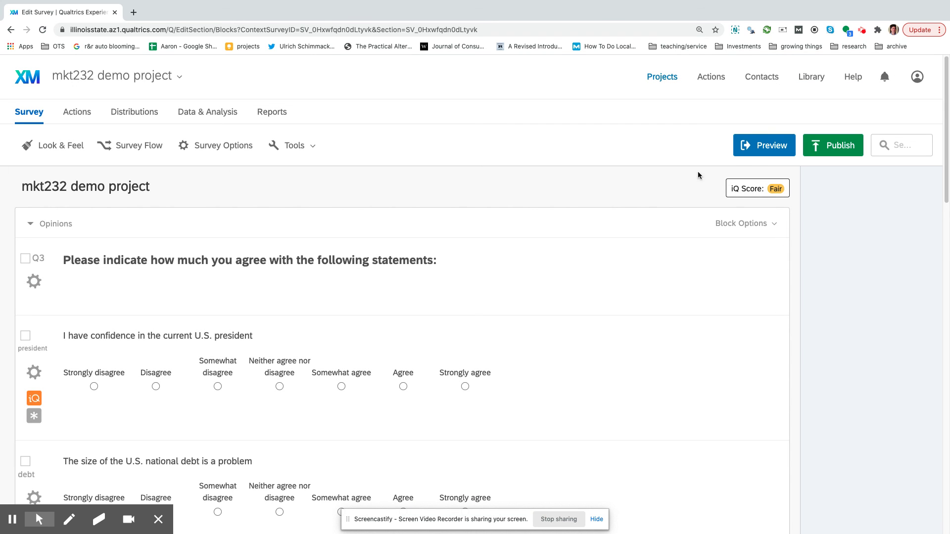
pyautogui.moveTo(126, 502)
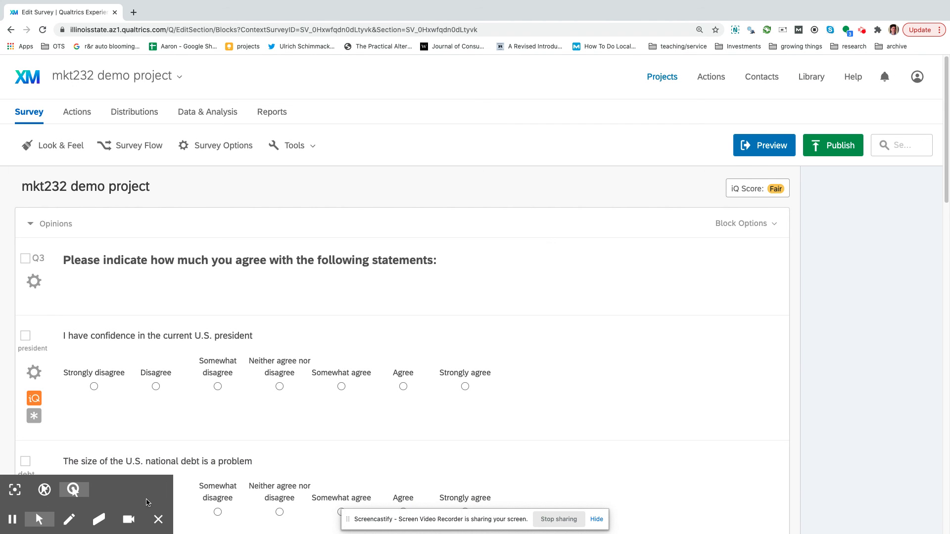